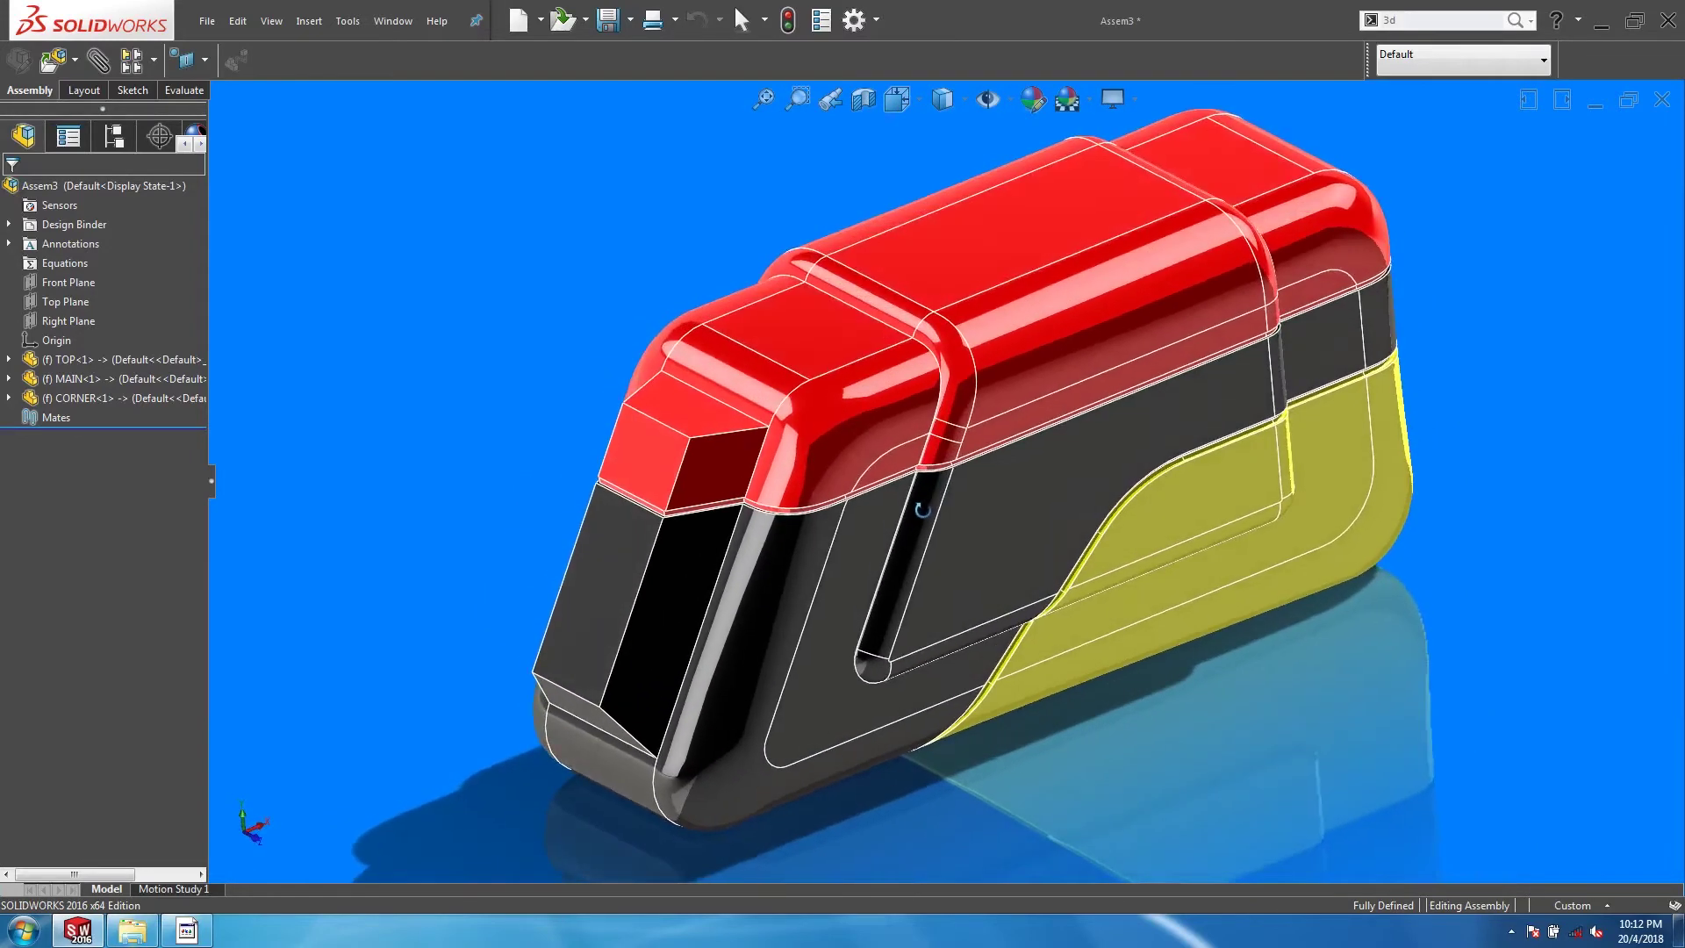
Step: Inspect the master model from above and below, then roll its history back to just after Sketch15
{"action": "key", "text": "Escape"}
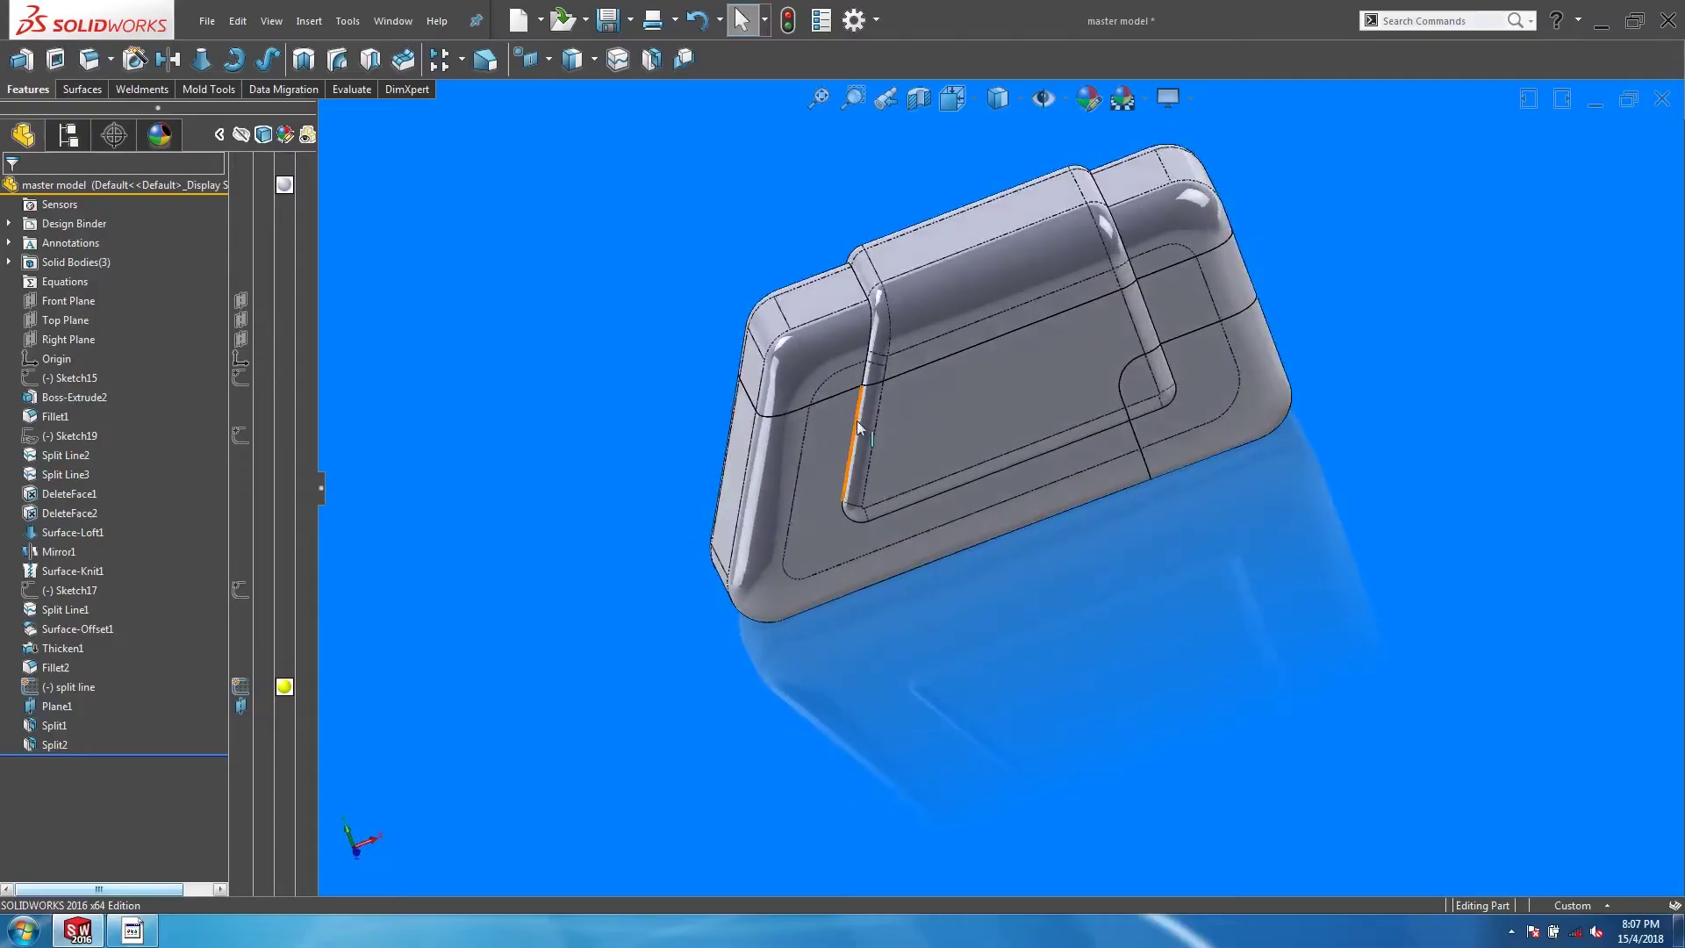
{"action": "middle_click_drag", "start_coordinate": [856, 420], "coordinate": [1150, 381]}
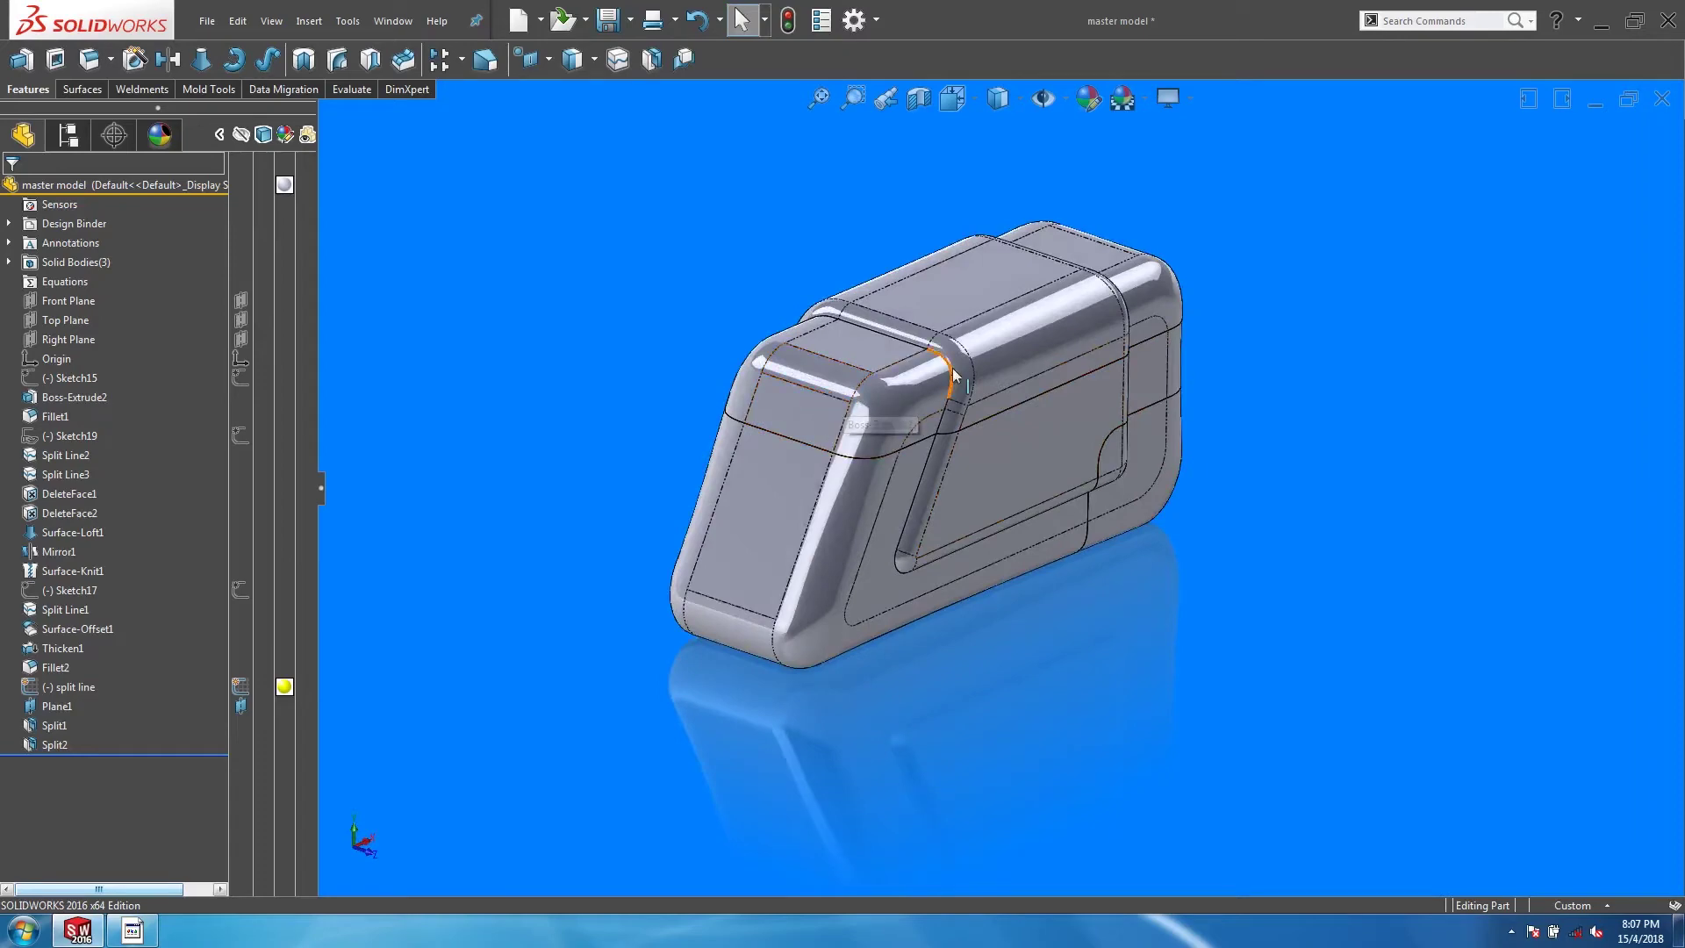
{"action": "middle_click_drag", "start_coordinate": [966, 405], "coordinate": [960, 314]}
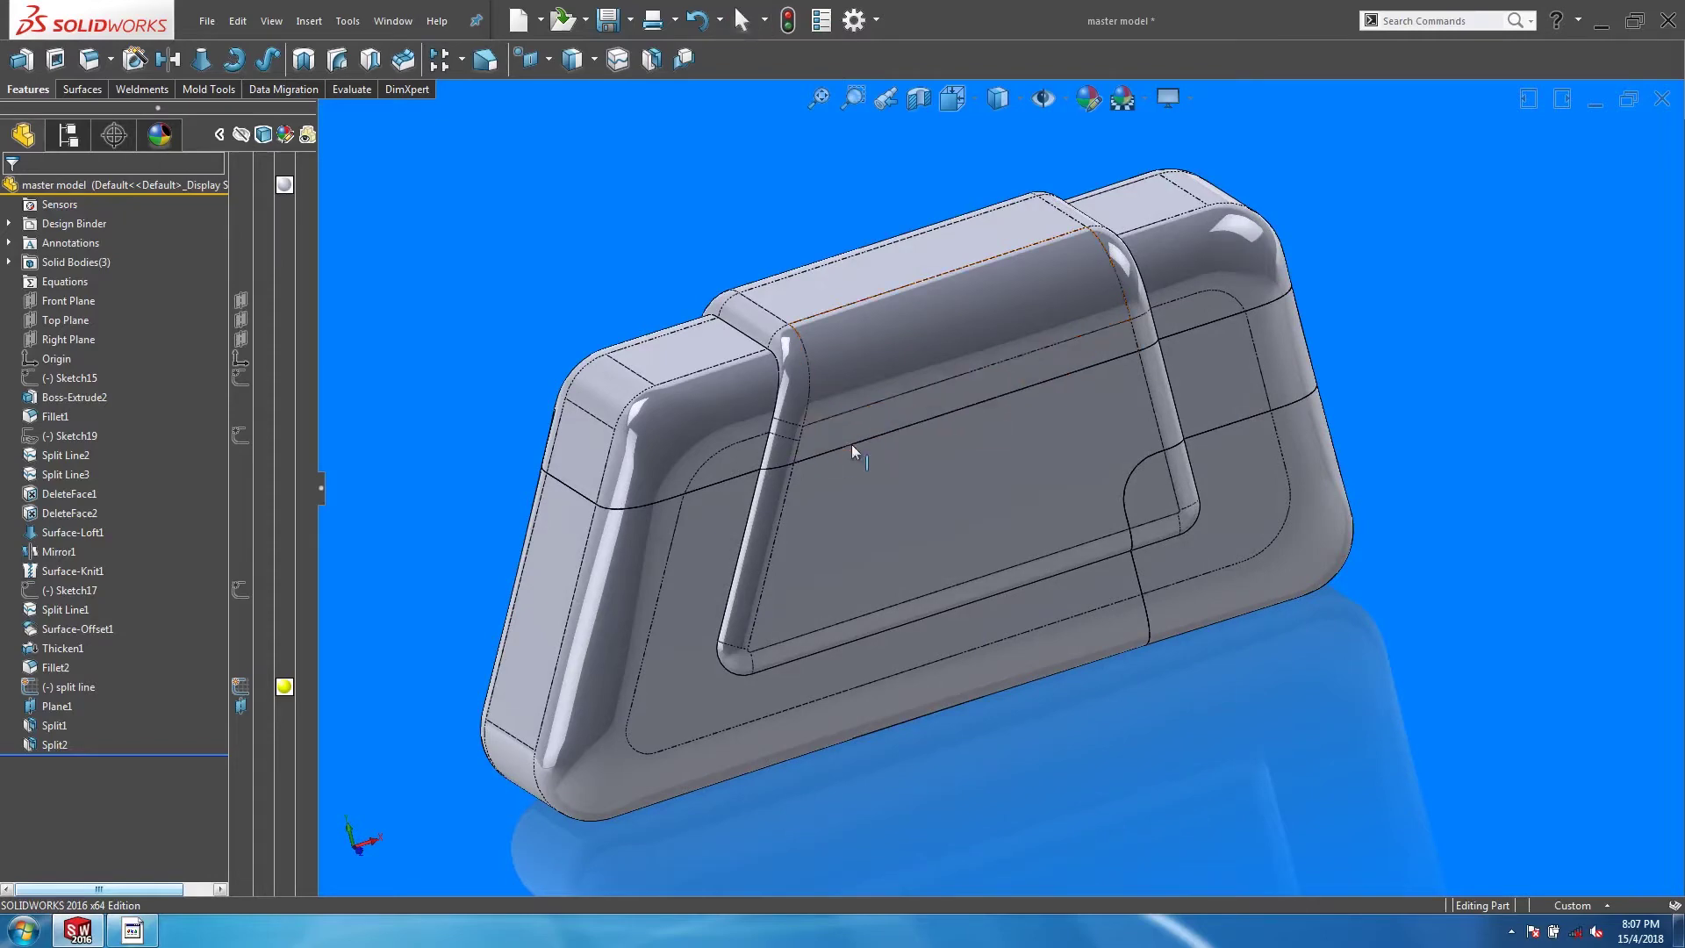
{"action": "middle_click_drag", "start_coordinate": [851, 444], "coordinate": [913, 444]}
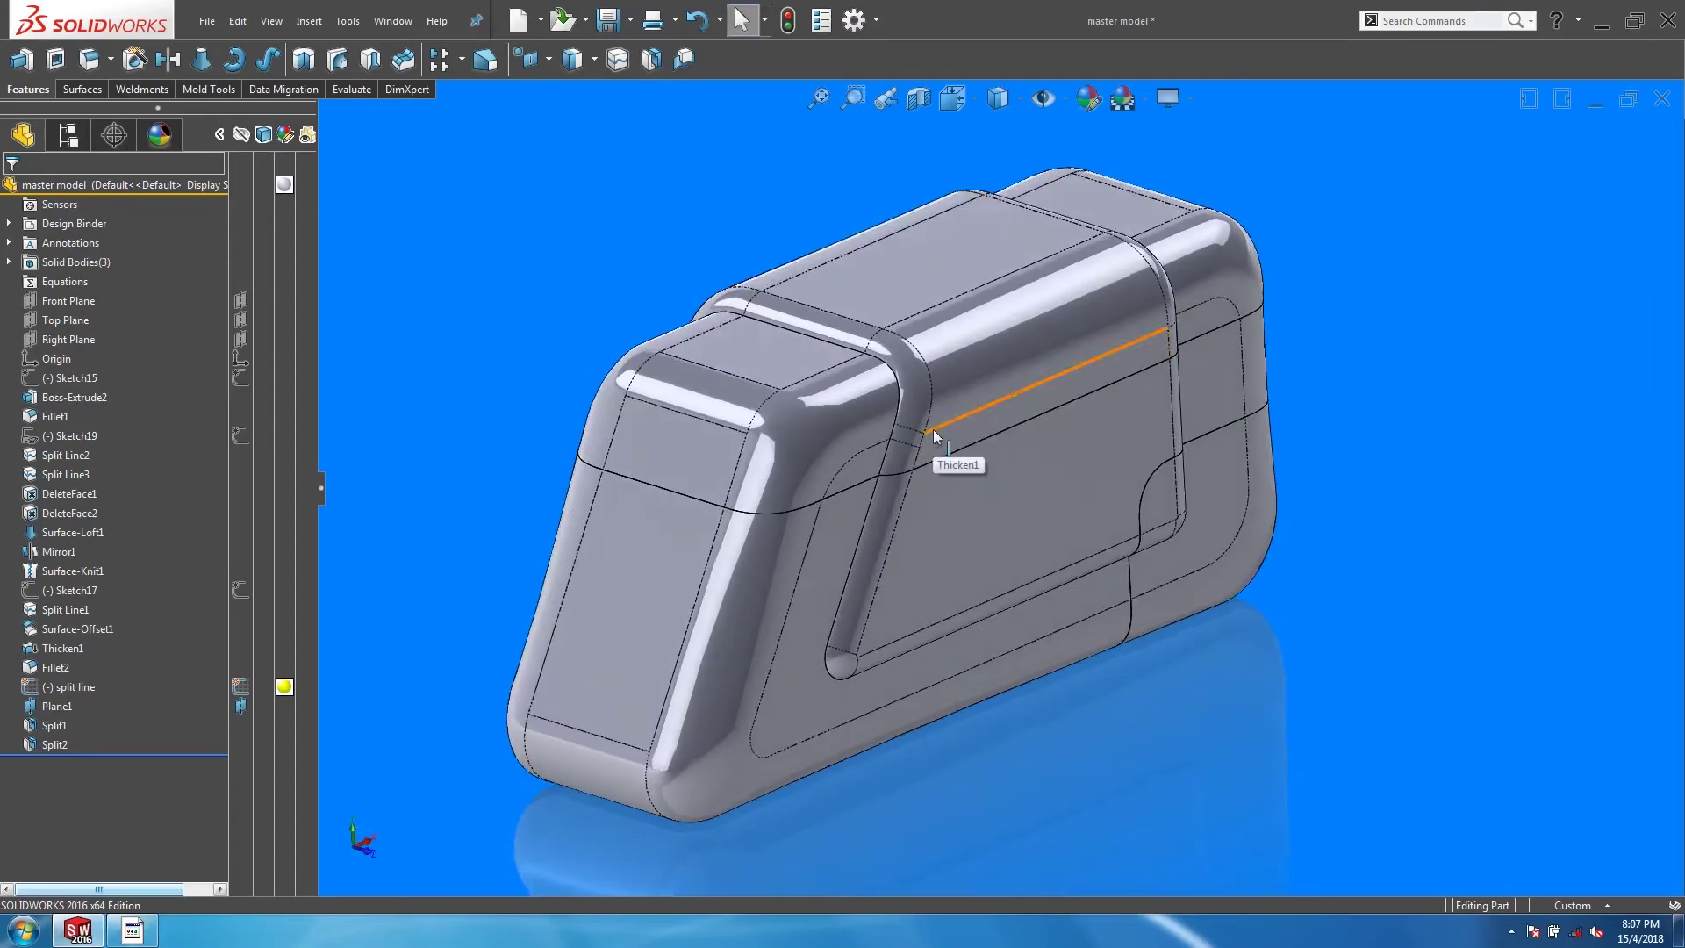
{"action": "middle_click_drag", "start_coordinate": [937, 439], "coordinate": [1077, 565]}
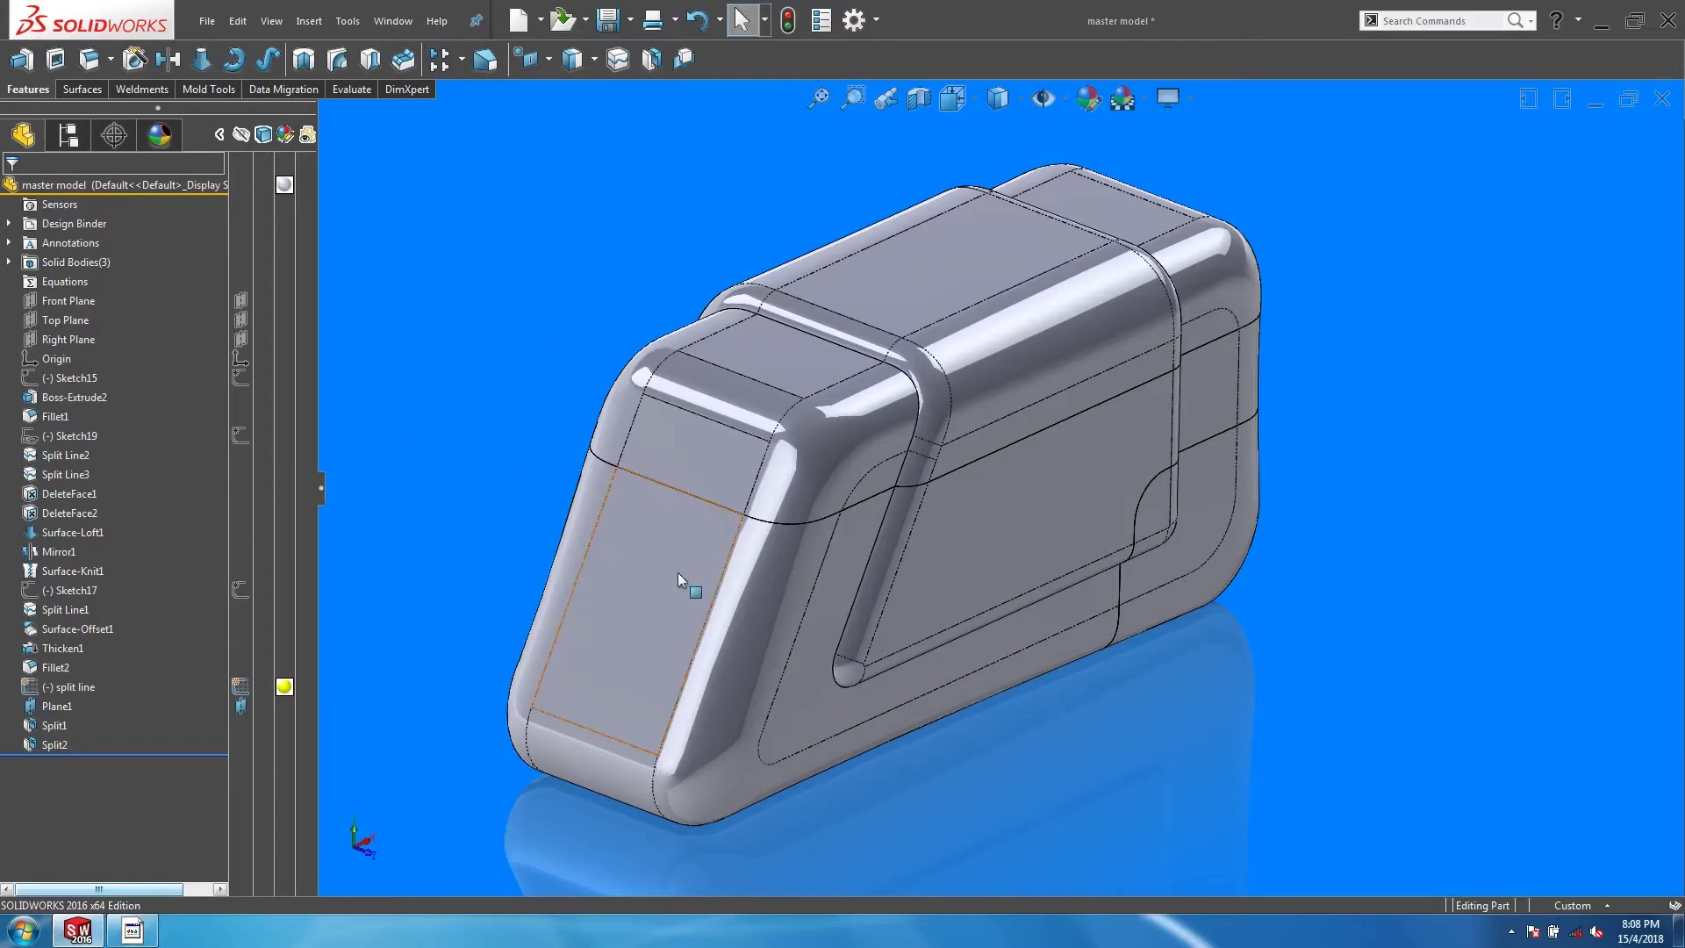
{"action": "mouse_move", "coordinate": [678, 572]}
{"action": "middle_mouse_down"}
{"action": "mouse_move", "coordinate": [659, 545]}
{"action": "mouse_move", "coordinate": [654, 614]}
{"action": "mouse_move", "coordinate": [634, 525]}
{"action": "mouse_move", "coordinate": [667, 562]}
{"action": "middle_mouse_up"}
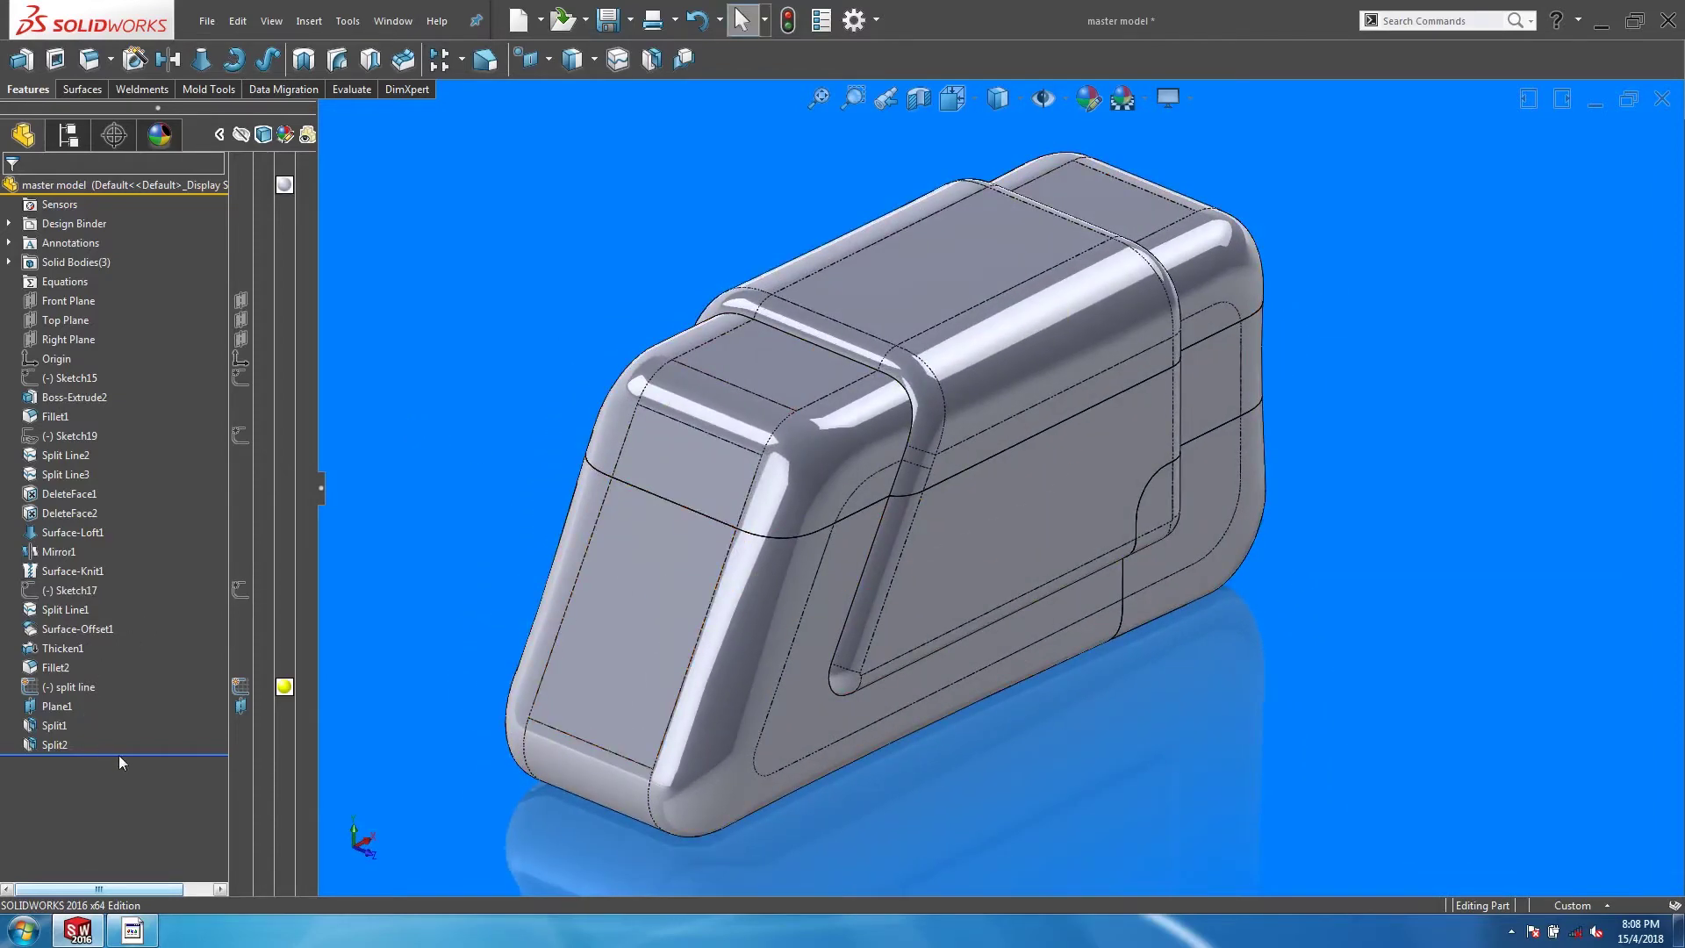
{"action": "mouse_move", "coordinate": [113, 755]}
{"action": "left_mouse_down"}
{"action": "mouse_move", "coordinate": [143, 657]}
{"action": "mouse_move", "coordinate": [141, 387]}
{"action": "left_mouse_up"}
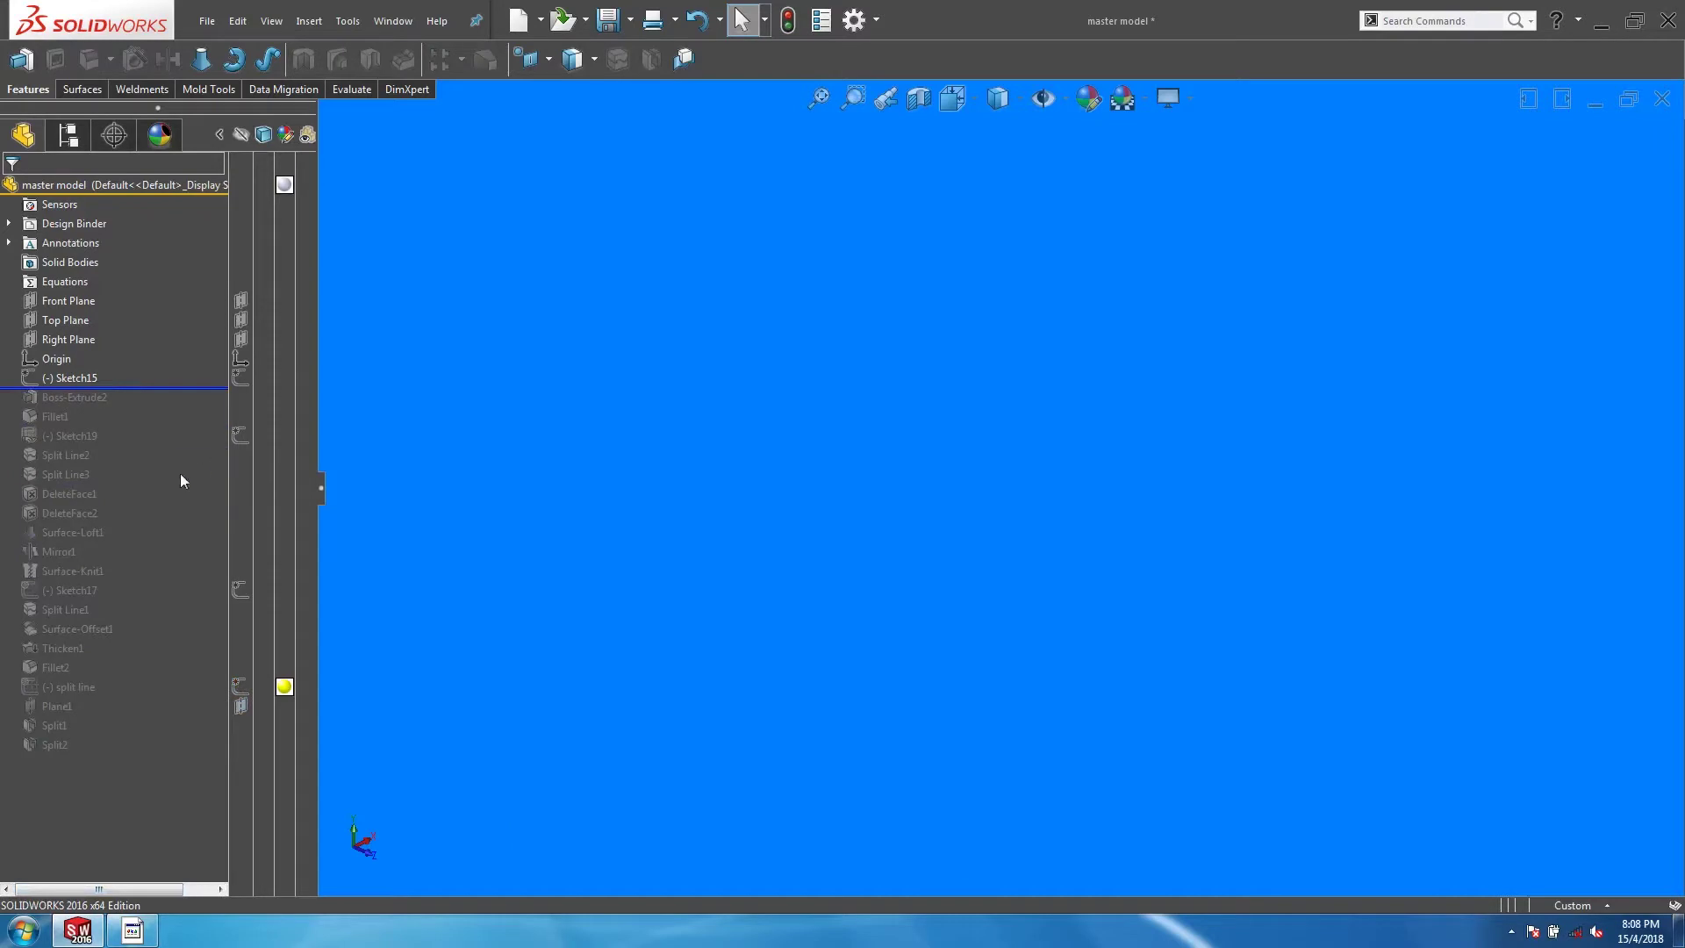
Step: Step the rollback bar down through Fillet2 to rebuild the filleted shell with its recessed side panel
{"action": "key", "text": "Down"}
{"action": "key", "text": "Down"}
{"action": "key", "text": "Down"}
{"action": "key", "text": "Down"}
{"action": "key", "text": "Down"}
{"action": "key", "text": "Down"}
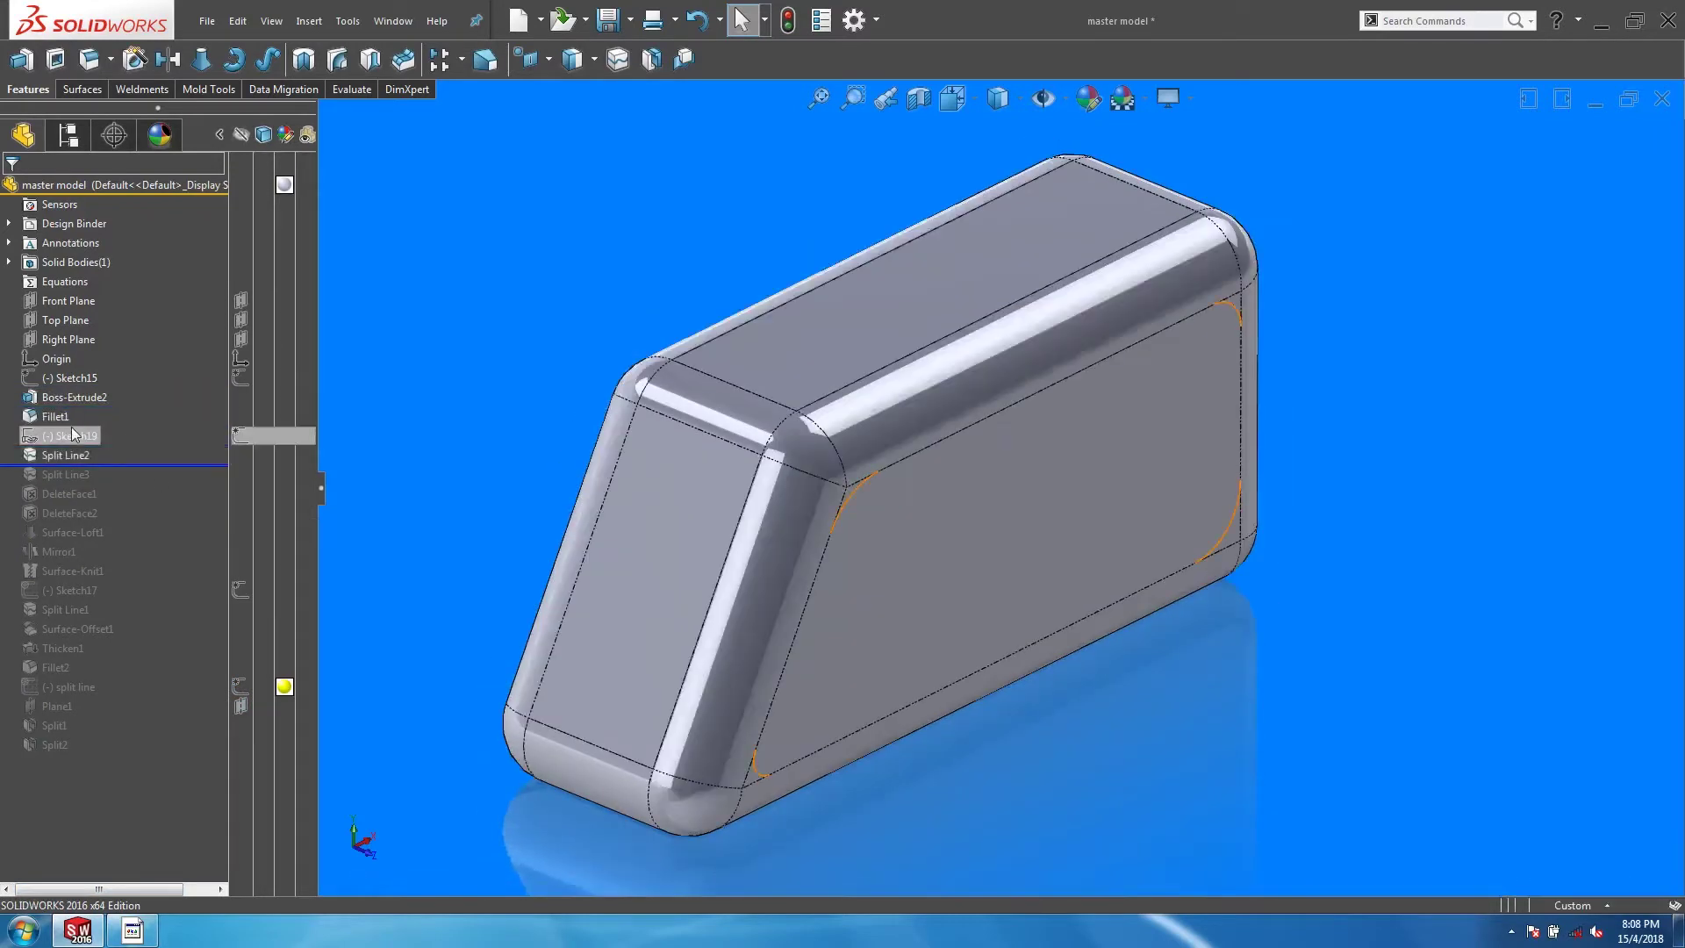
{"action": "key", "text": "Down"}
{"action": "key", "text": "Down"}
{"action": "key", "text": "Down"}
{"action": "key", "text": "Down"}
{"action": "key", "text": "Down"}
{"action": "key", "text": "Down"}
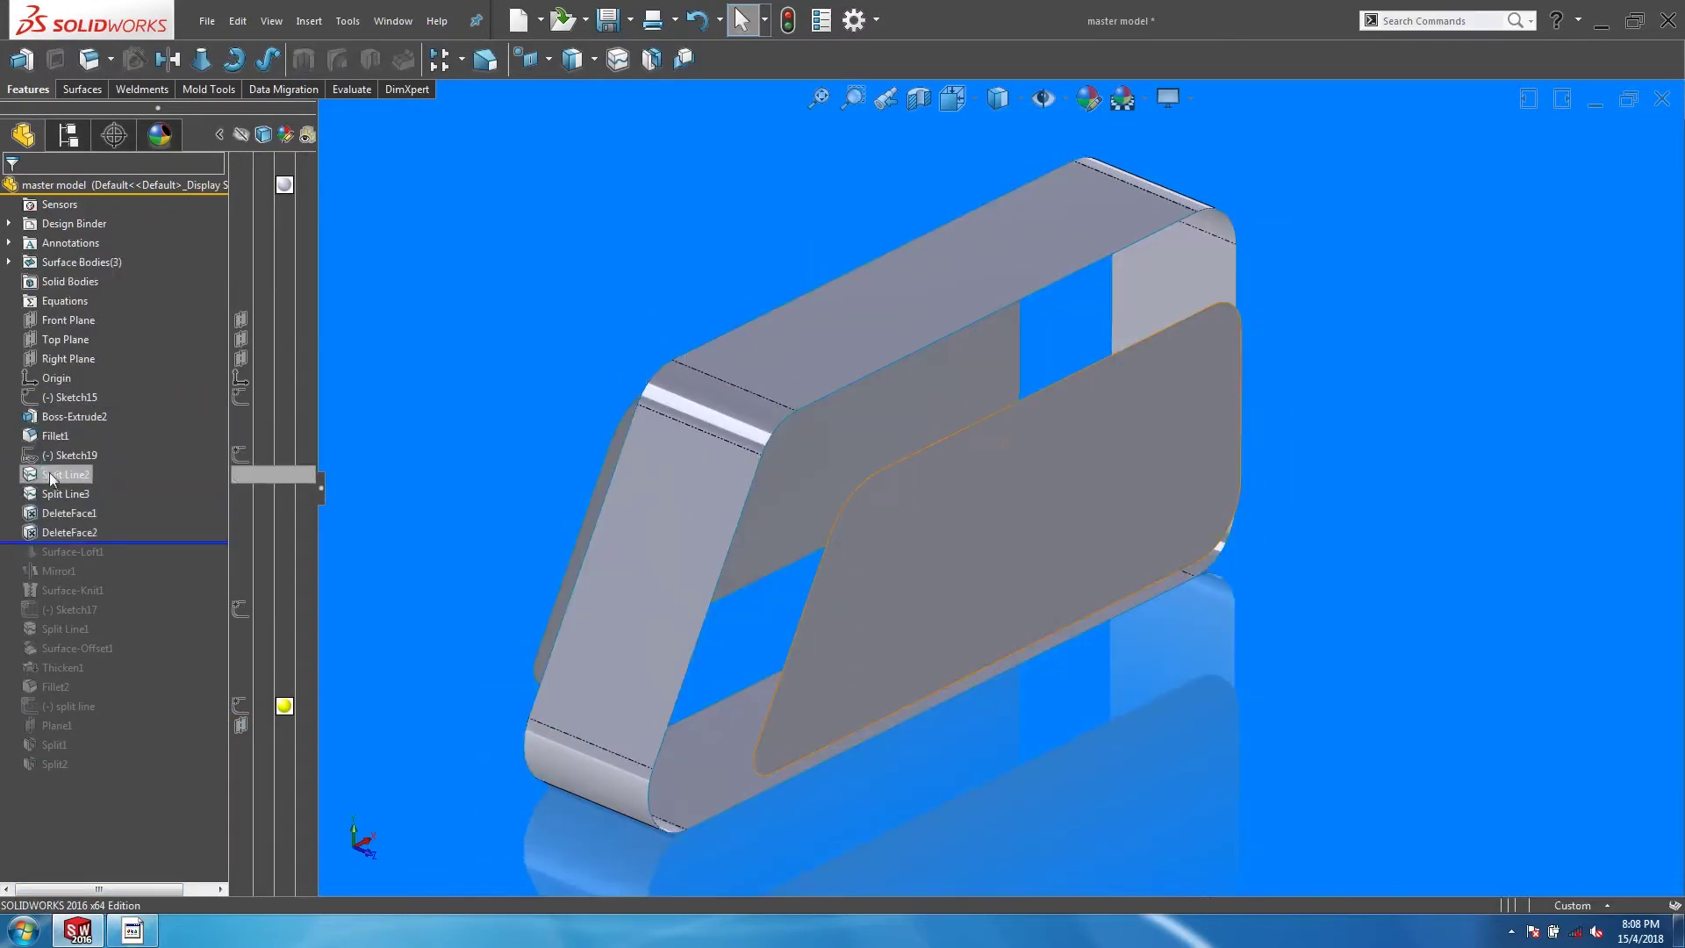
{"action": "key", "text": "Down"}
{"action": "key", "text": "Down"}
{"action": "key", "text": "Down"}
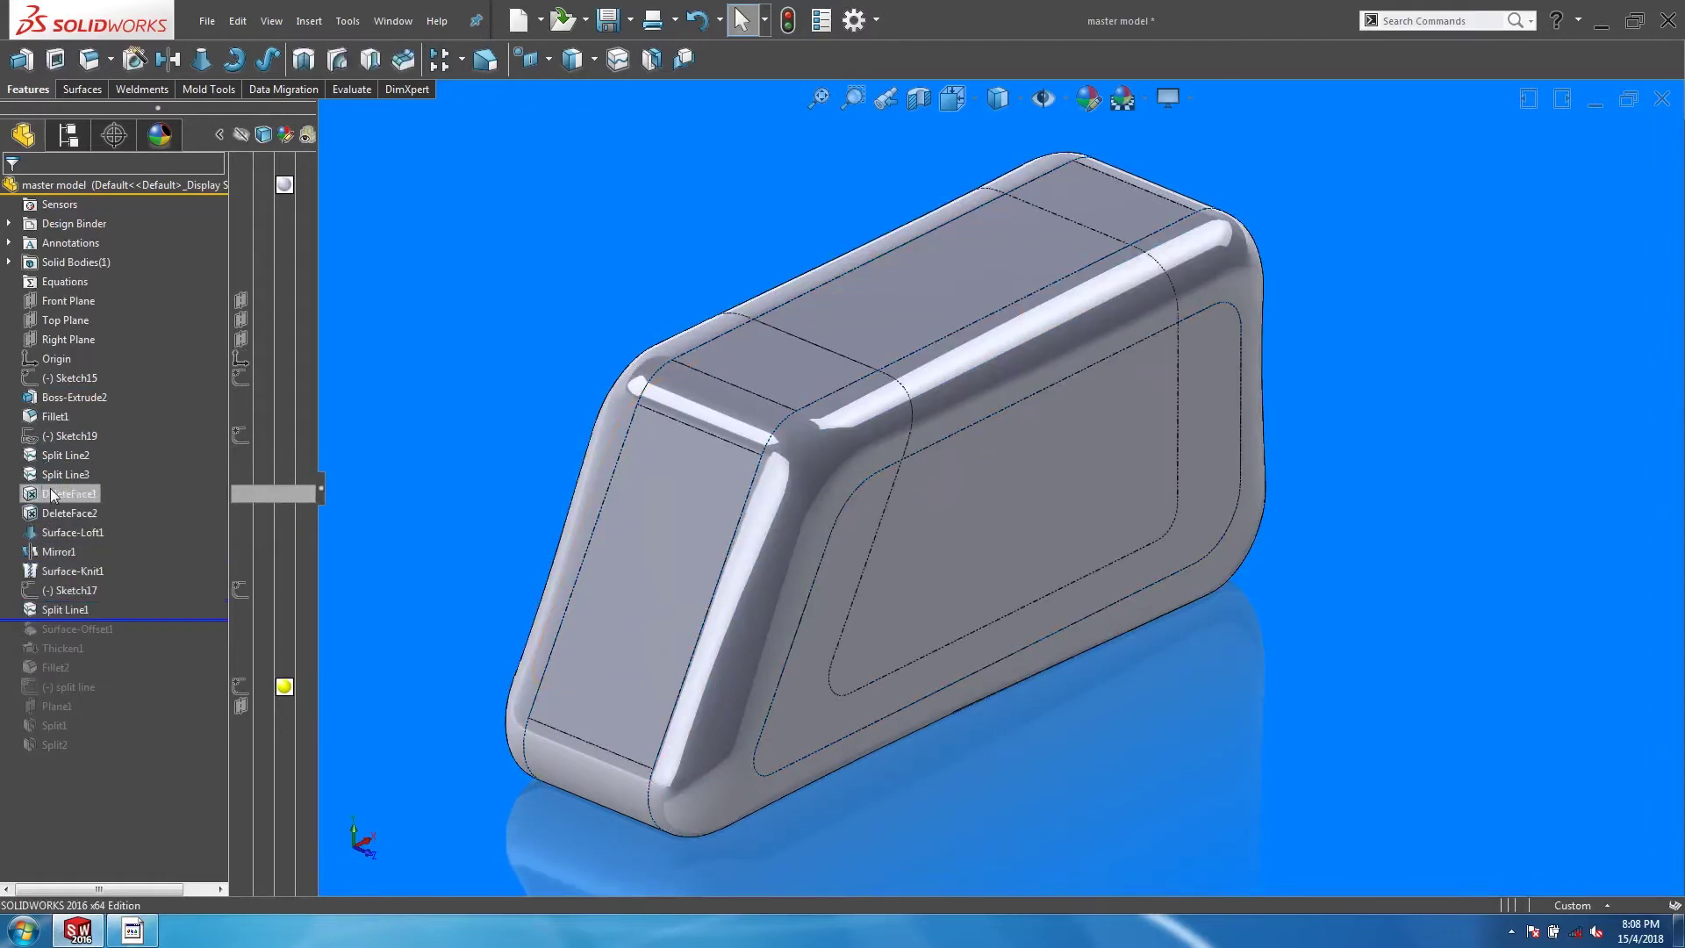
{"action": "key", "text": "Down"}
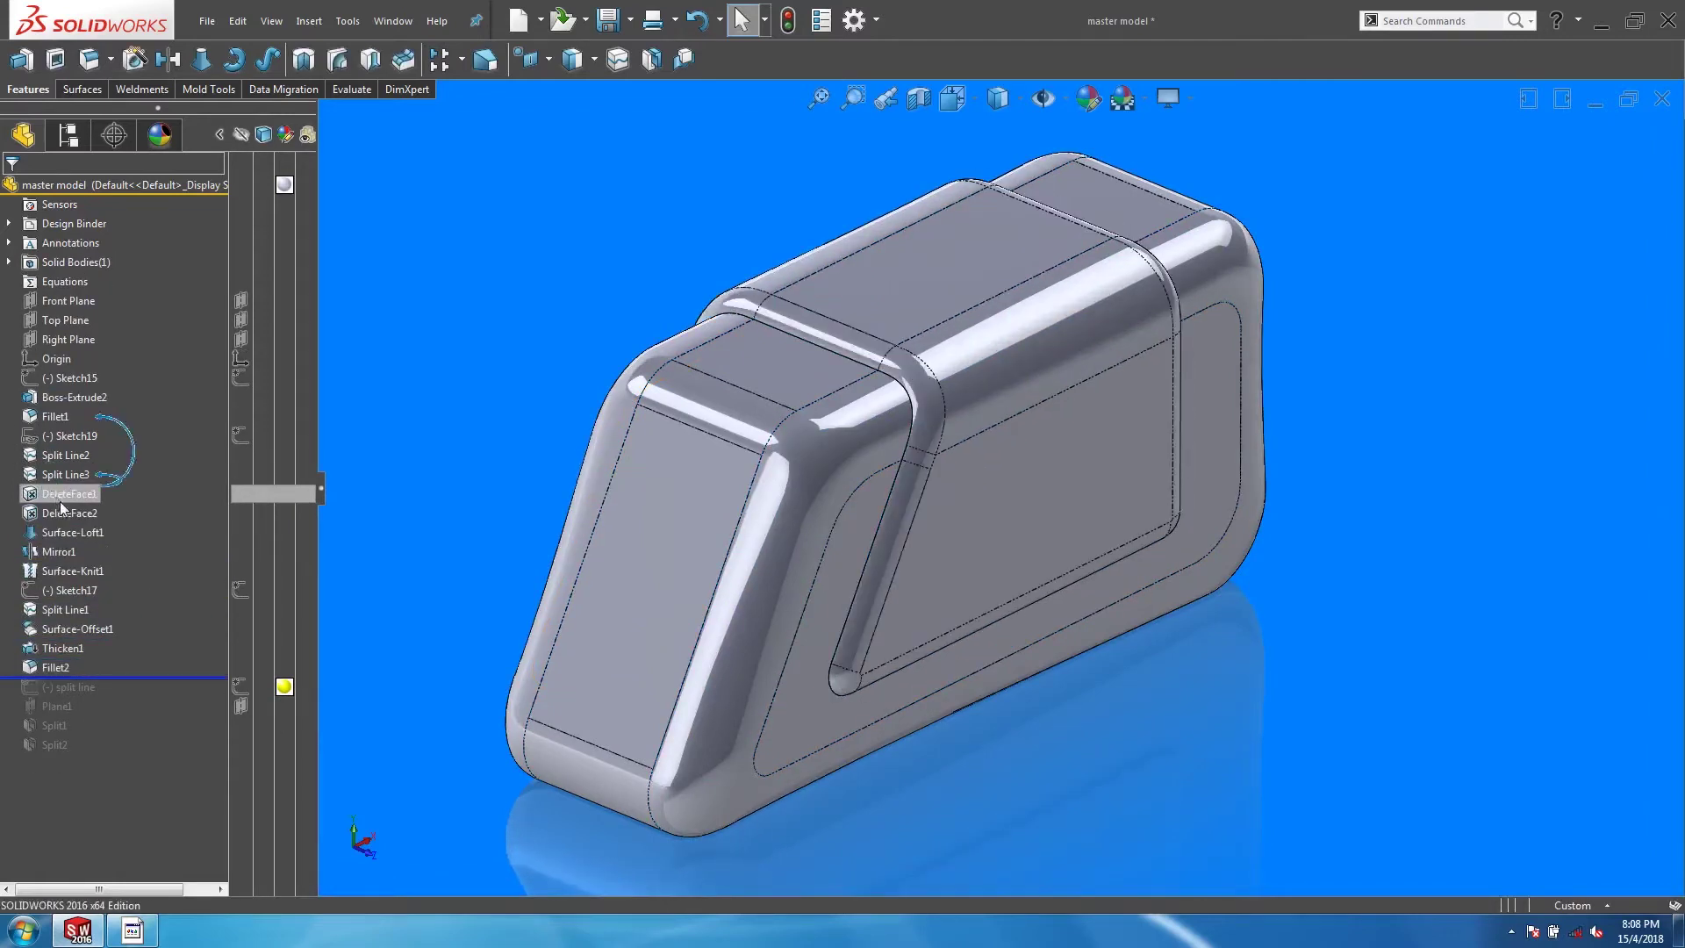
{"action": "middle_click_drag", "start_coordinate": [561, 542], "coordinate": [906, 429]}
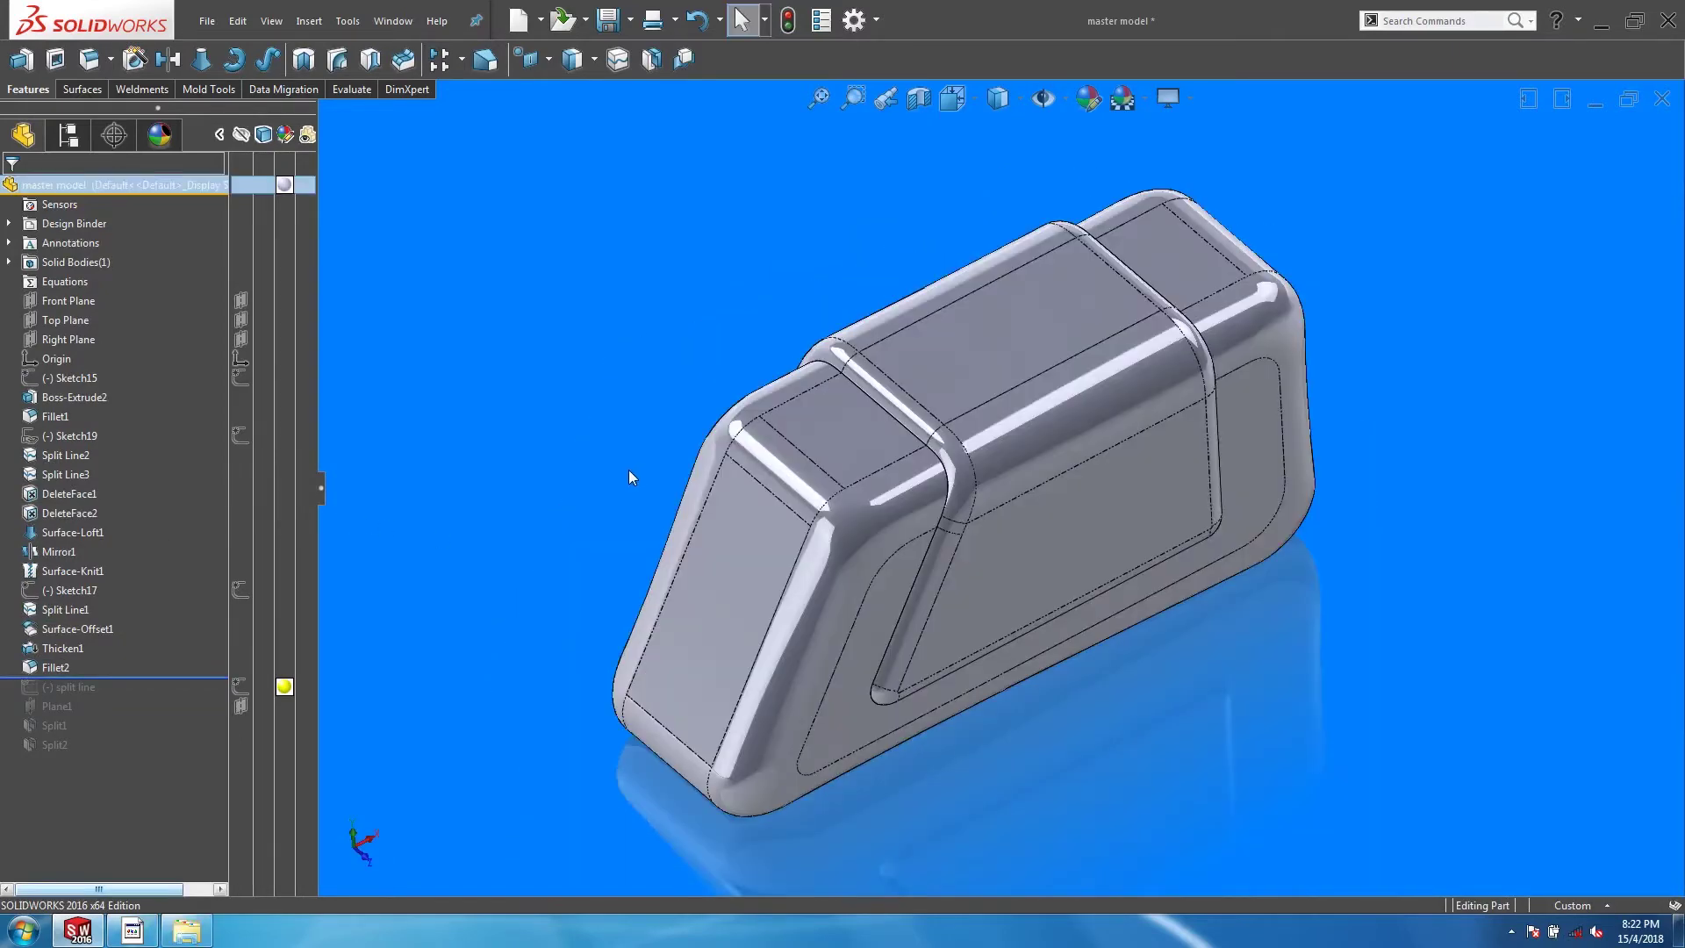
Step: Expand Solid Bodies and highlight the Fillet2 body
{"action": "left_click", "coordinate": [8, 261]}
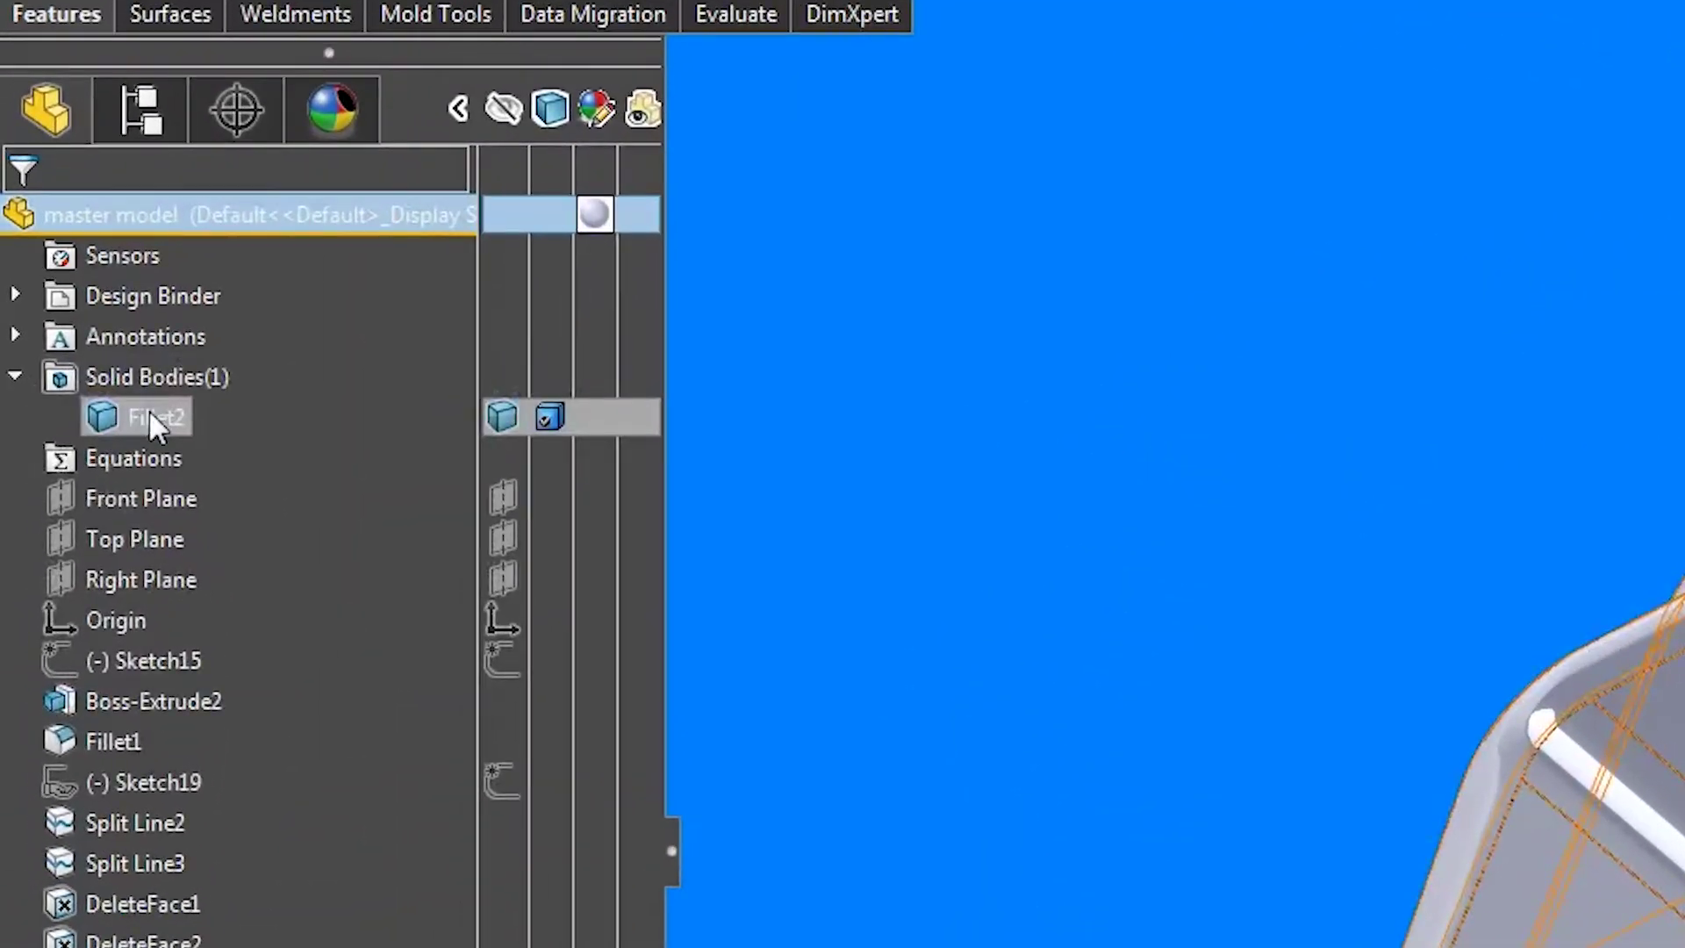
{"action": "left_click", "coordinate": [151, 412]}
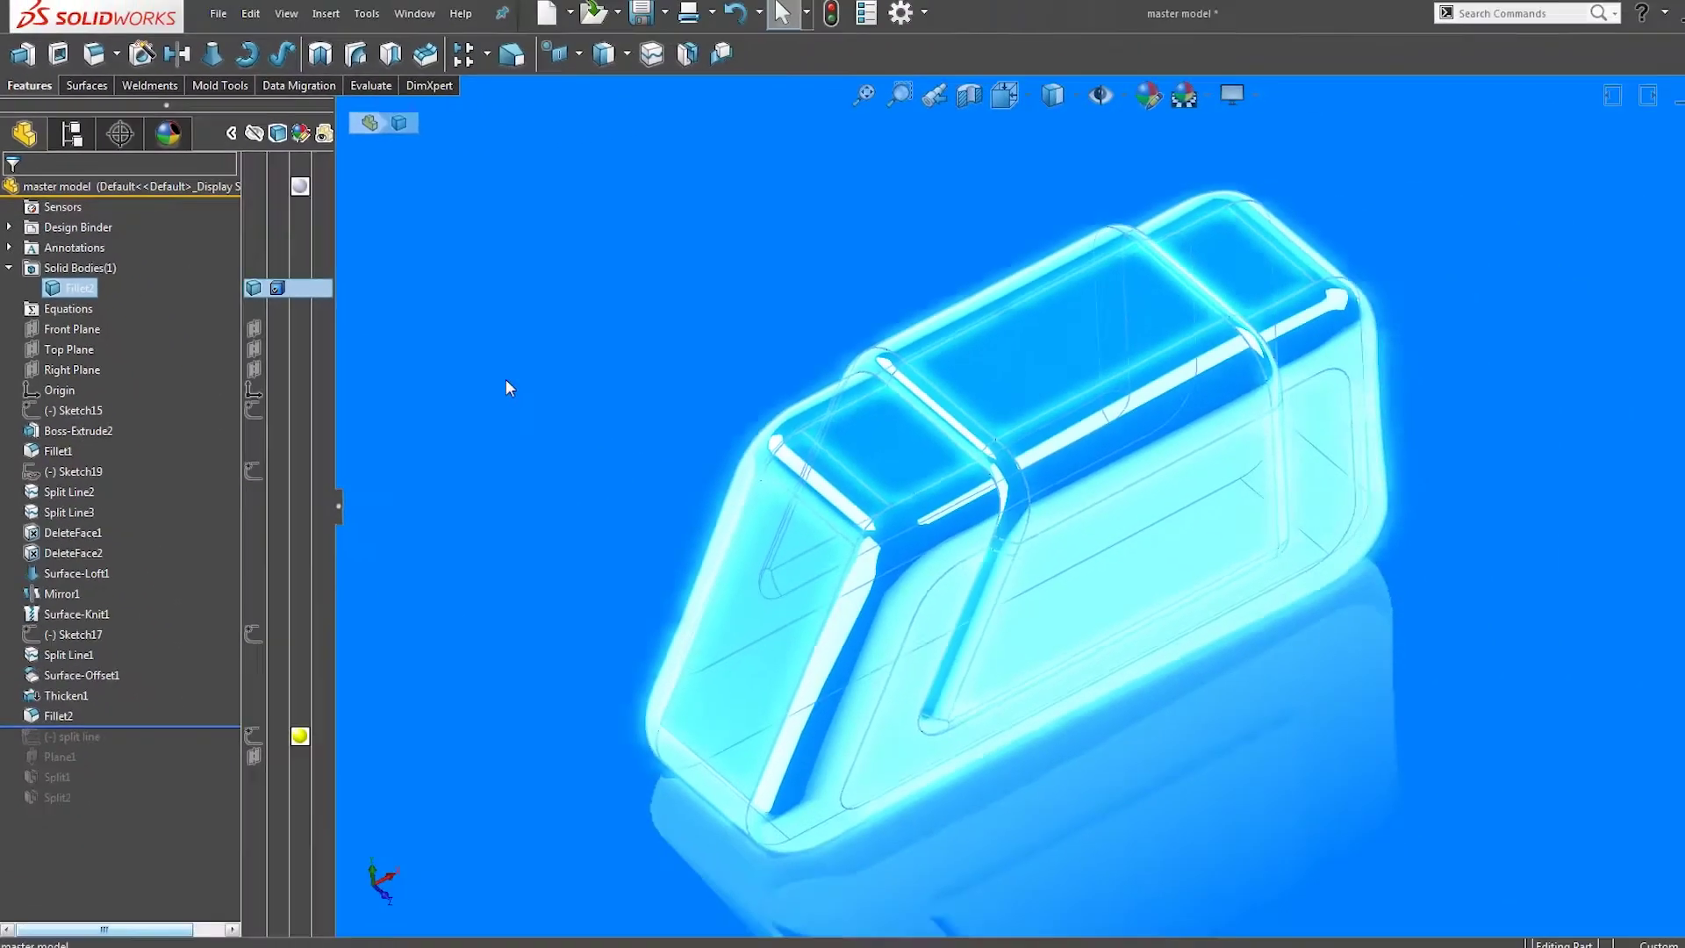
{"action": "left_click", "coordinate": [1133, 652]}
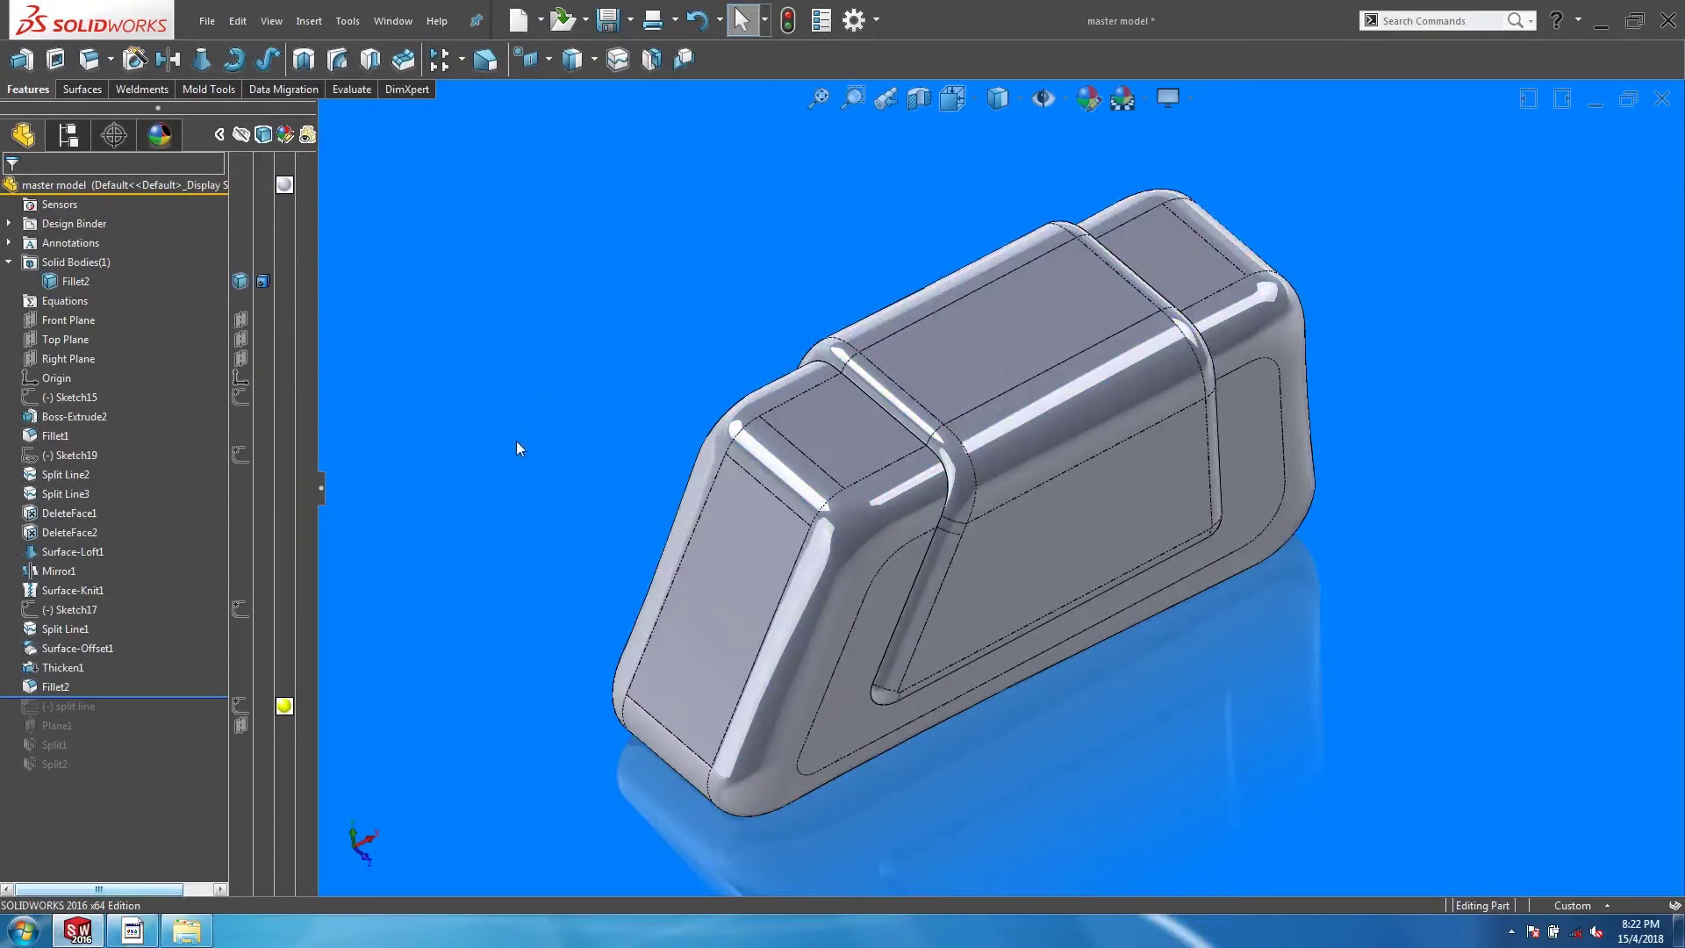
Step: Roll forward to include the split line sketch and Plane1, then zoom to fit
{"action": "left_click_drag", "start_coordinate": [151, 694], "coordinate": [158, 720]}
{"action": "left_click", "coordinate": [57, 725]}
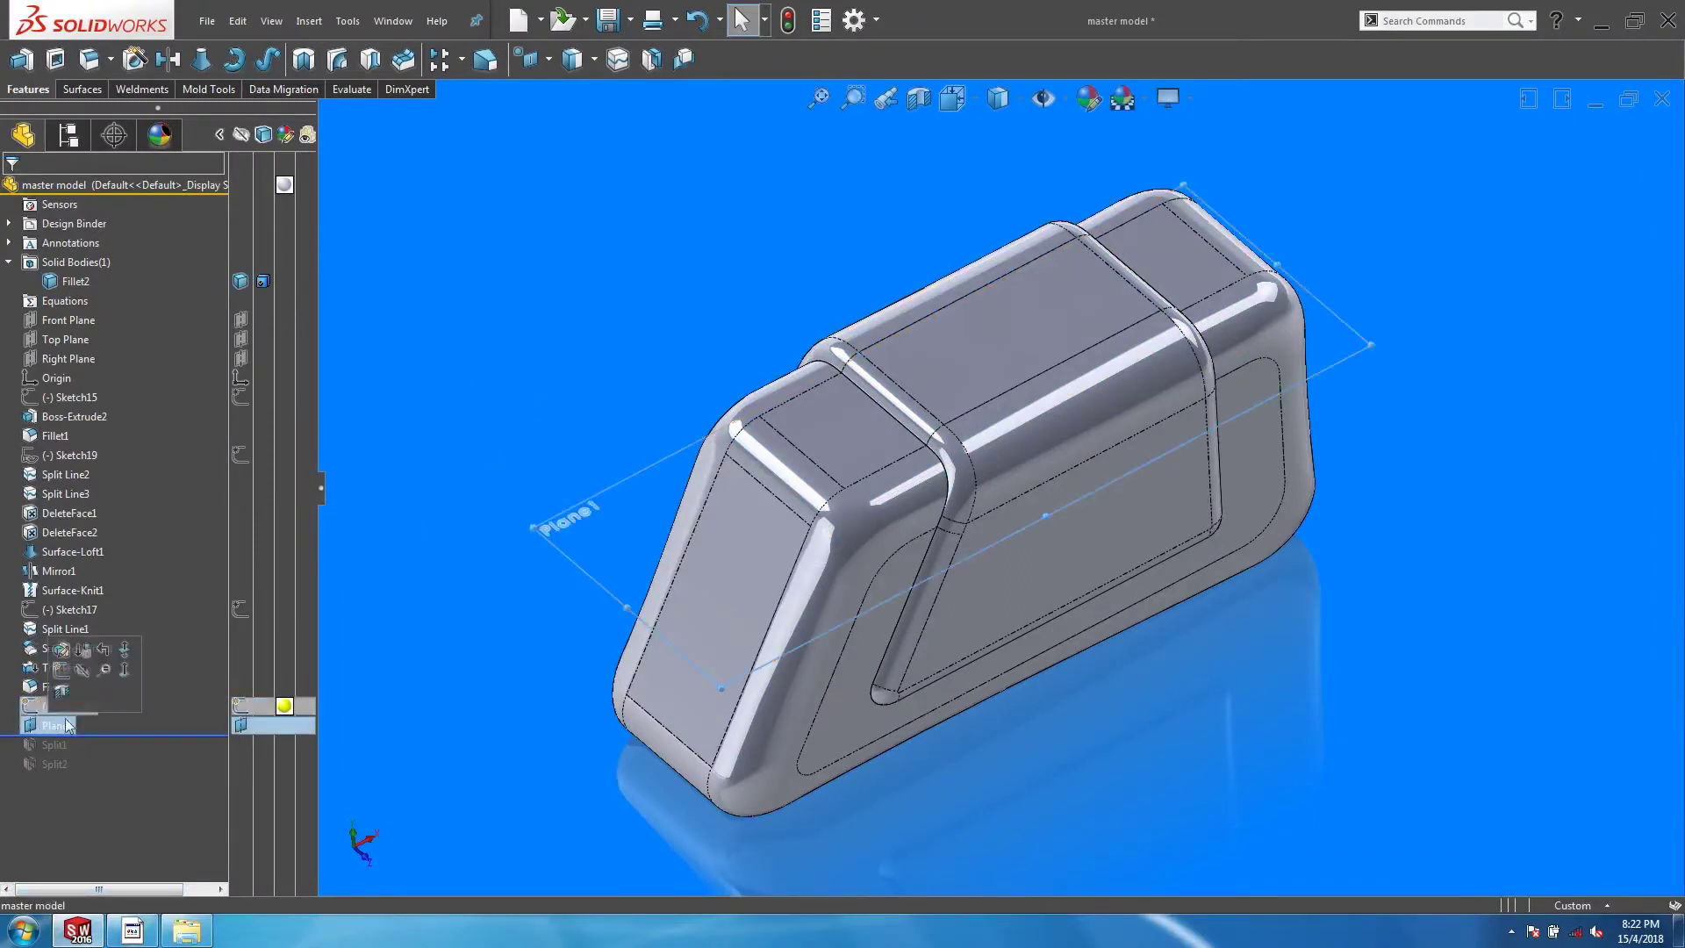
{"action": "middle_click_drag", "start_coordinate": [413, 492], "coordinate": [418, 549]}
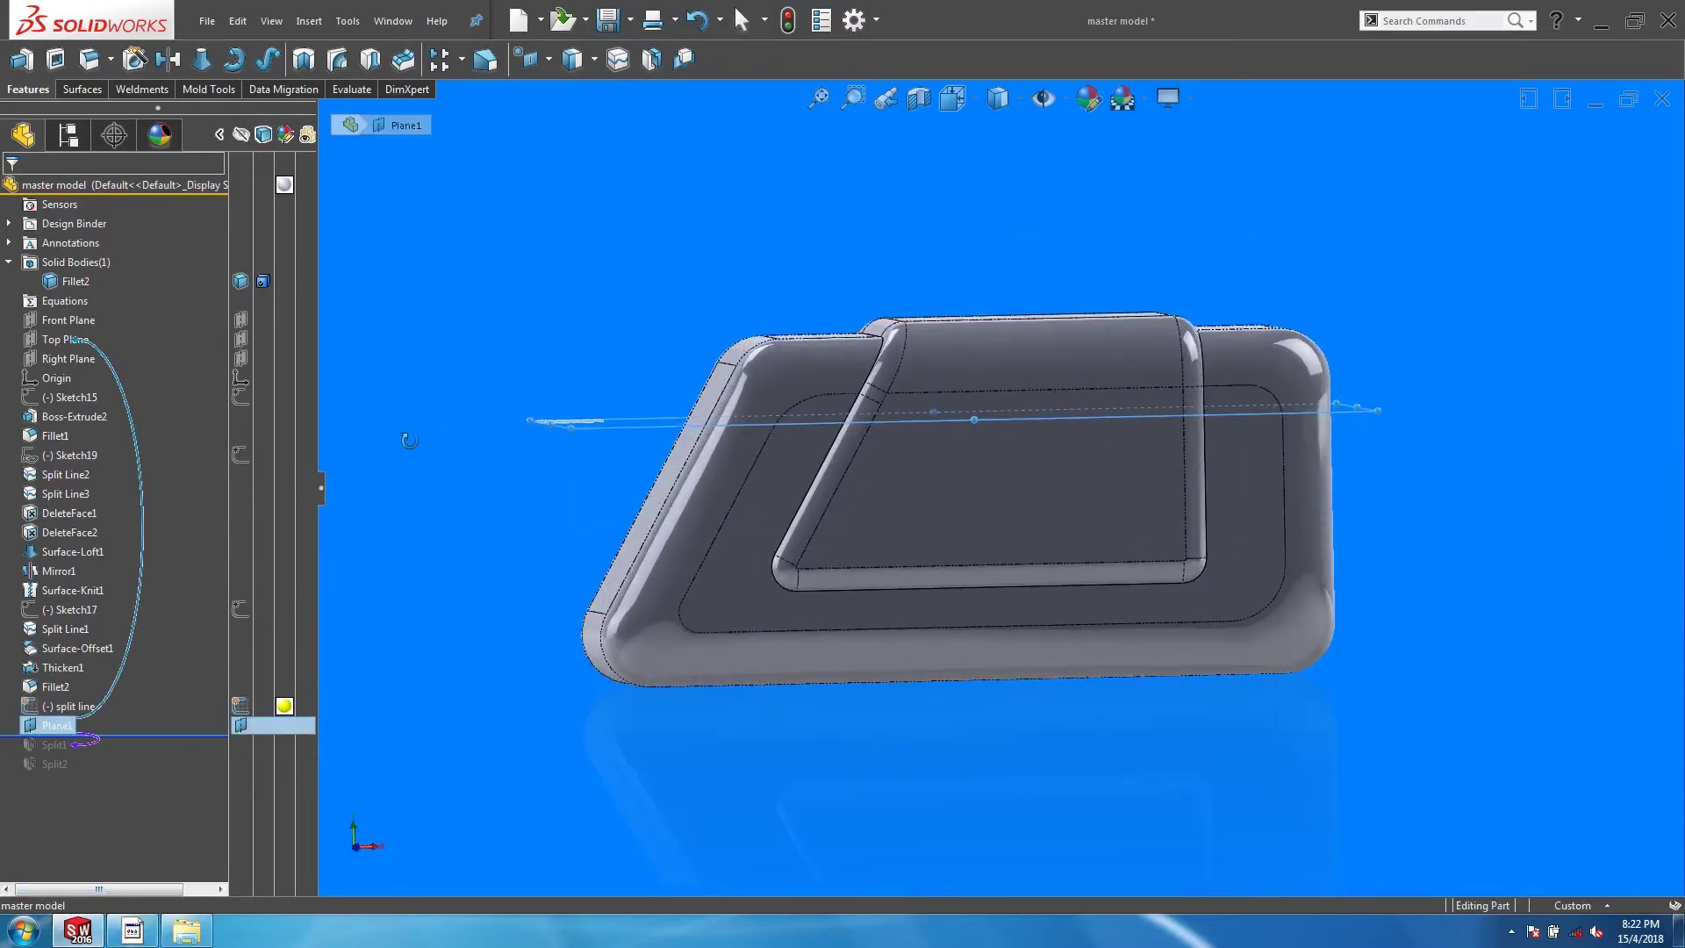
{"action": "left_click", "coordinate": [512, 570]}
{"action": "mouse_move", "coordinate": [512, 572]}
{"action": "middle_mouse_down"}
{"action": "mouse_move", "coordinate": [961, 662]}
{"action": "mouse_move", "coordinate": [1092, 663]}
{"action": "middle_mouse_up"}
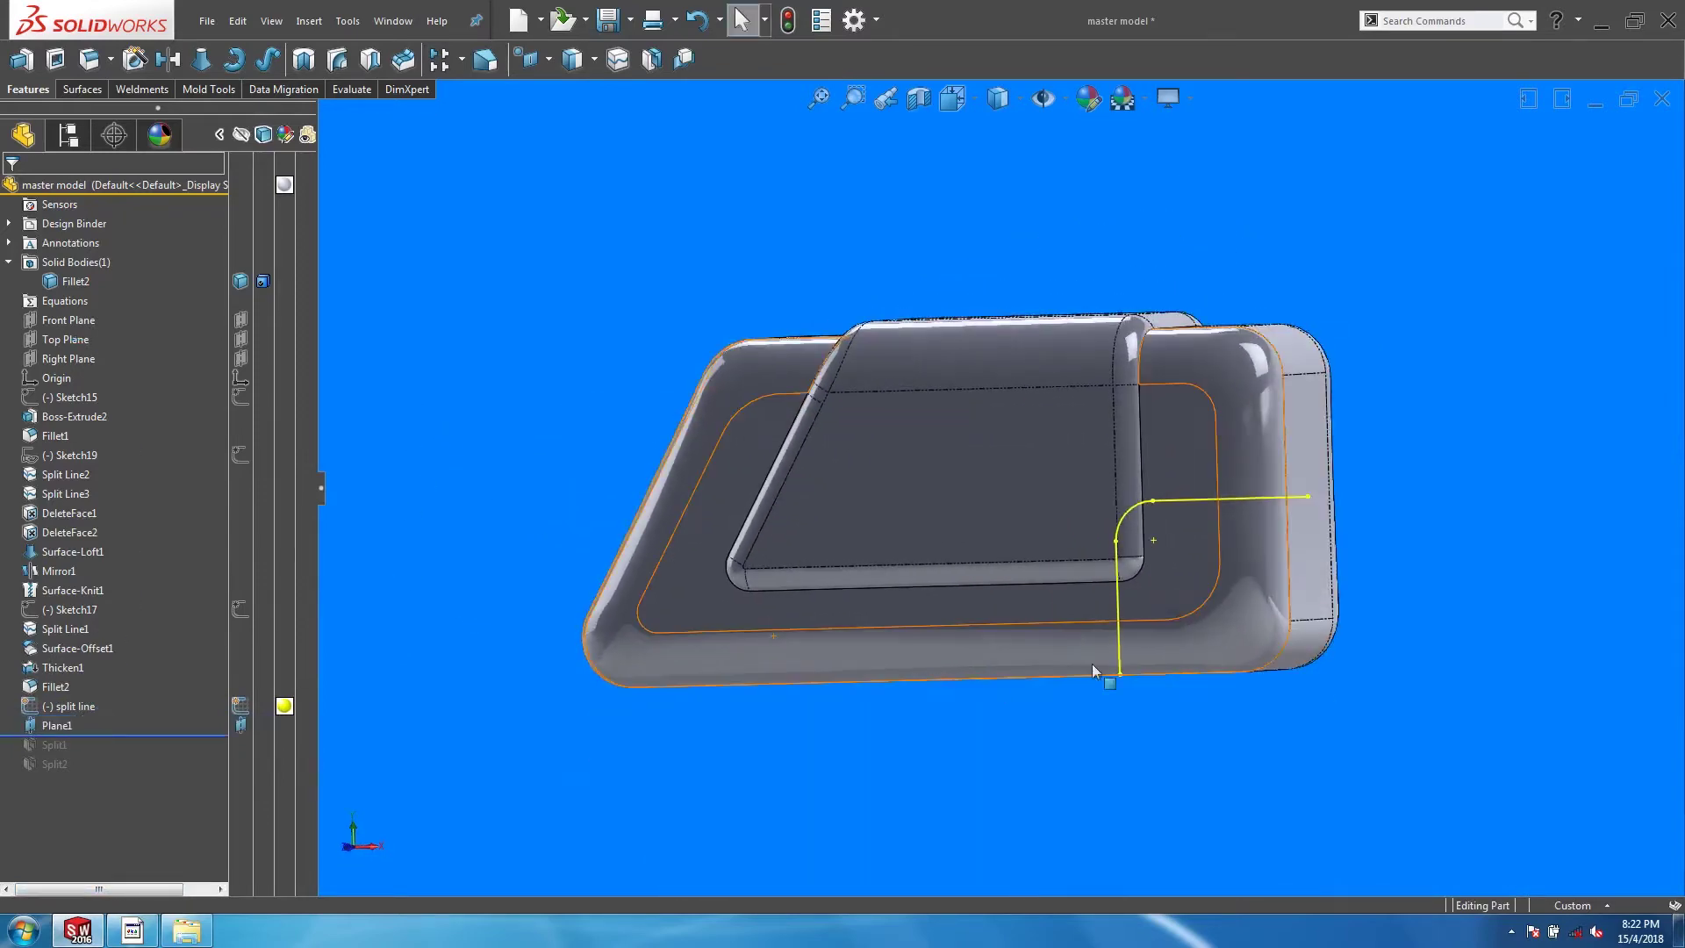
{"action": "scroll", "coordinate": [1092, 664], "scroll_direction": "up", "scroll_amount": 6}
{"action": "key", "text": "f"}
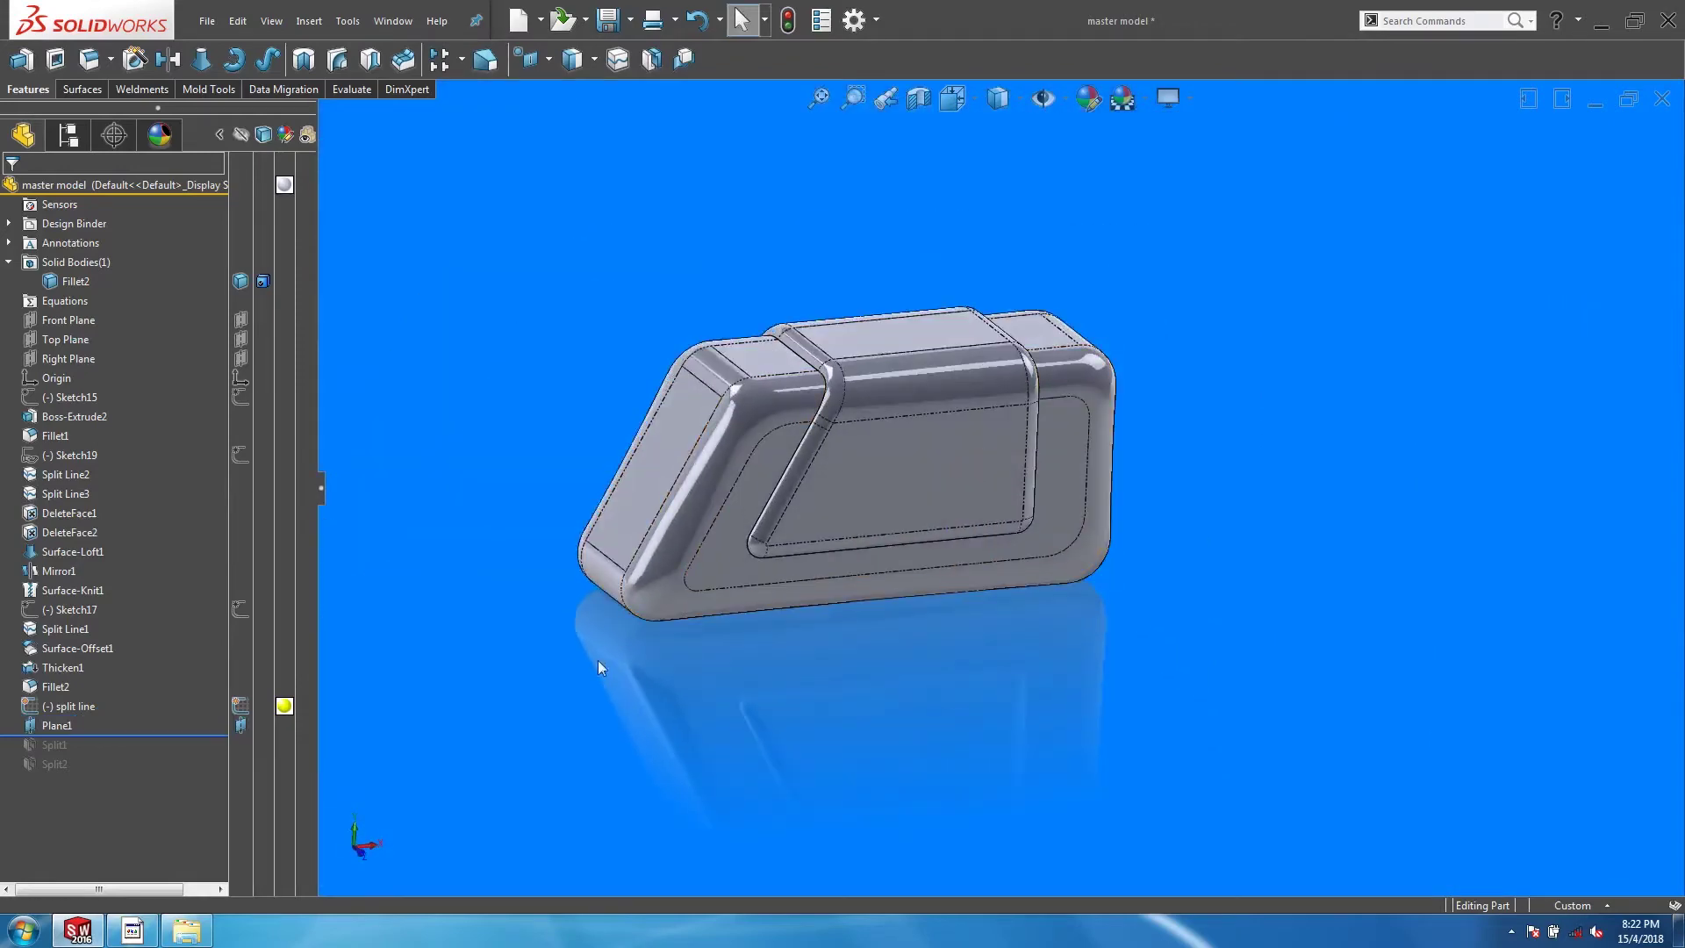
Step: Roll the history past Split1 and Split2 so the model divides into three bodies
{"action": "left_click_drag", "start_coordinate": [124, 736], "coordinate": [124, 774]}
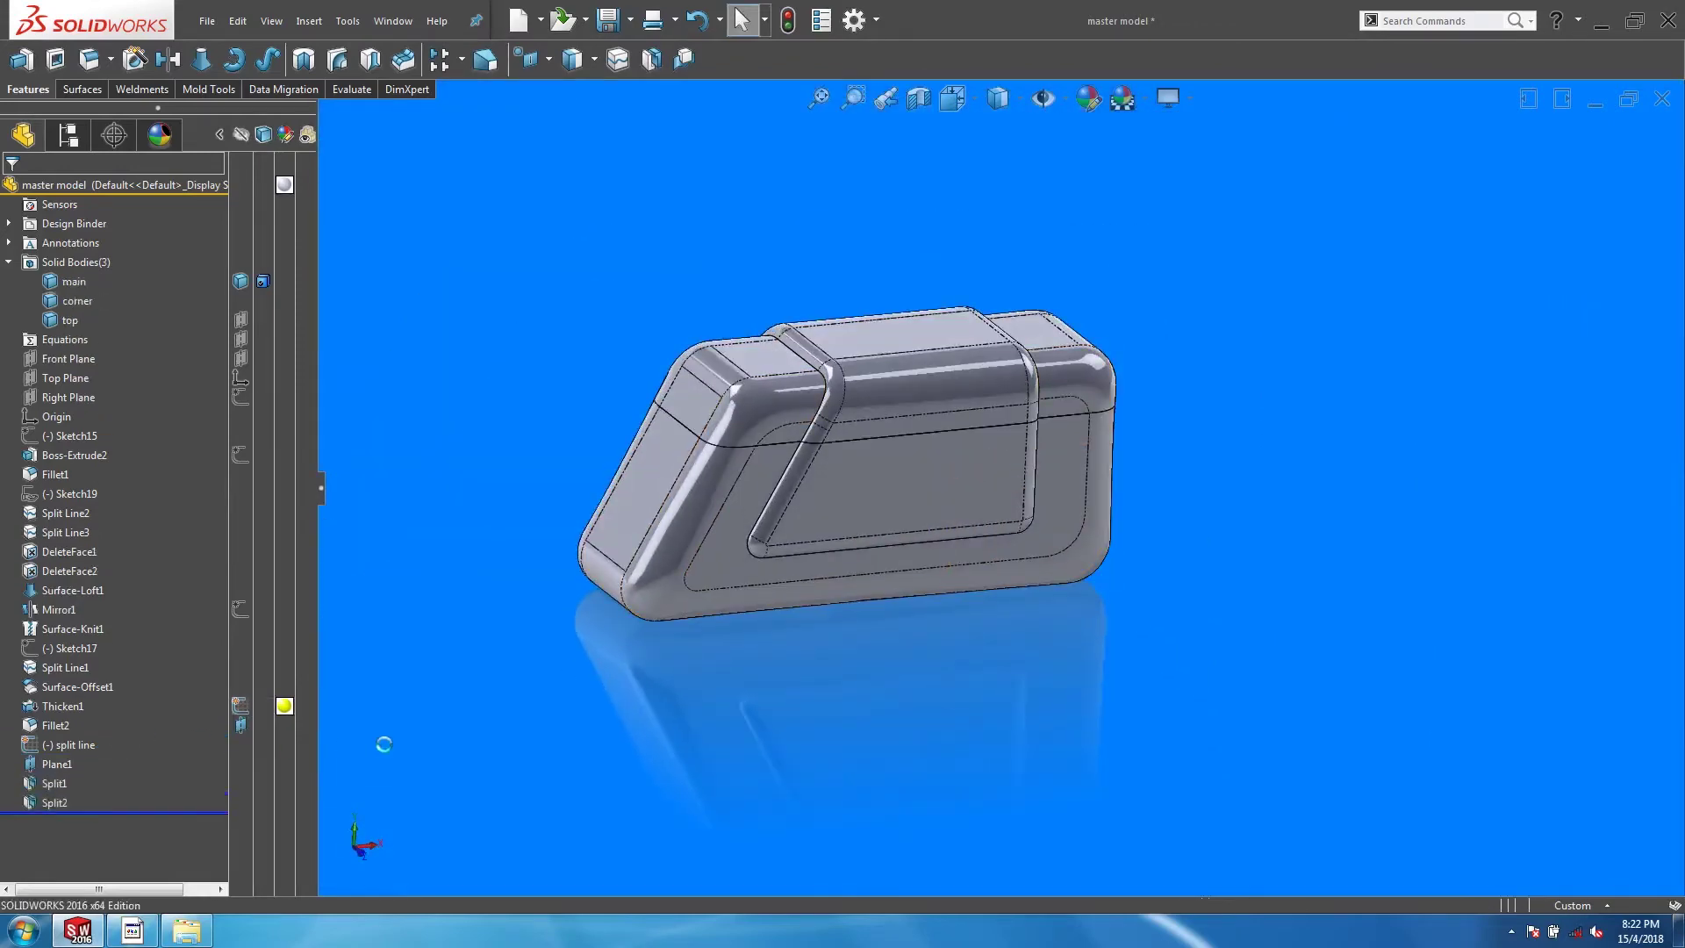
{"action": "scroll", "coordinate": [925, 416], "scroll_direction": "up", "scroll_amount": 2}
{"action": "middle_click_drag", "start_coordinate": [925, 416], "coordinate": [877, 355]}
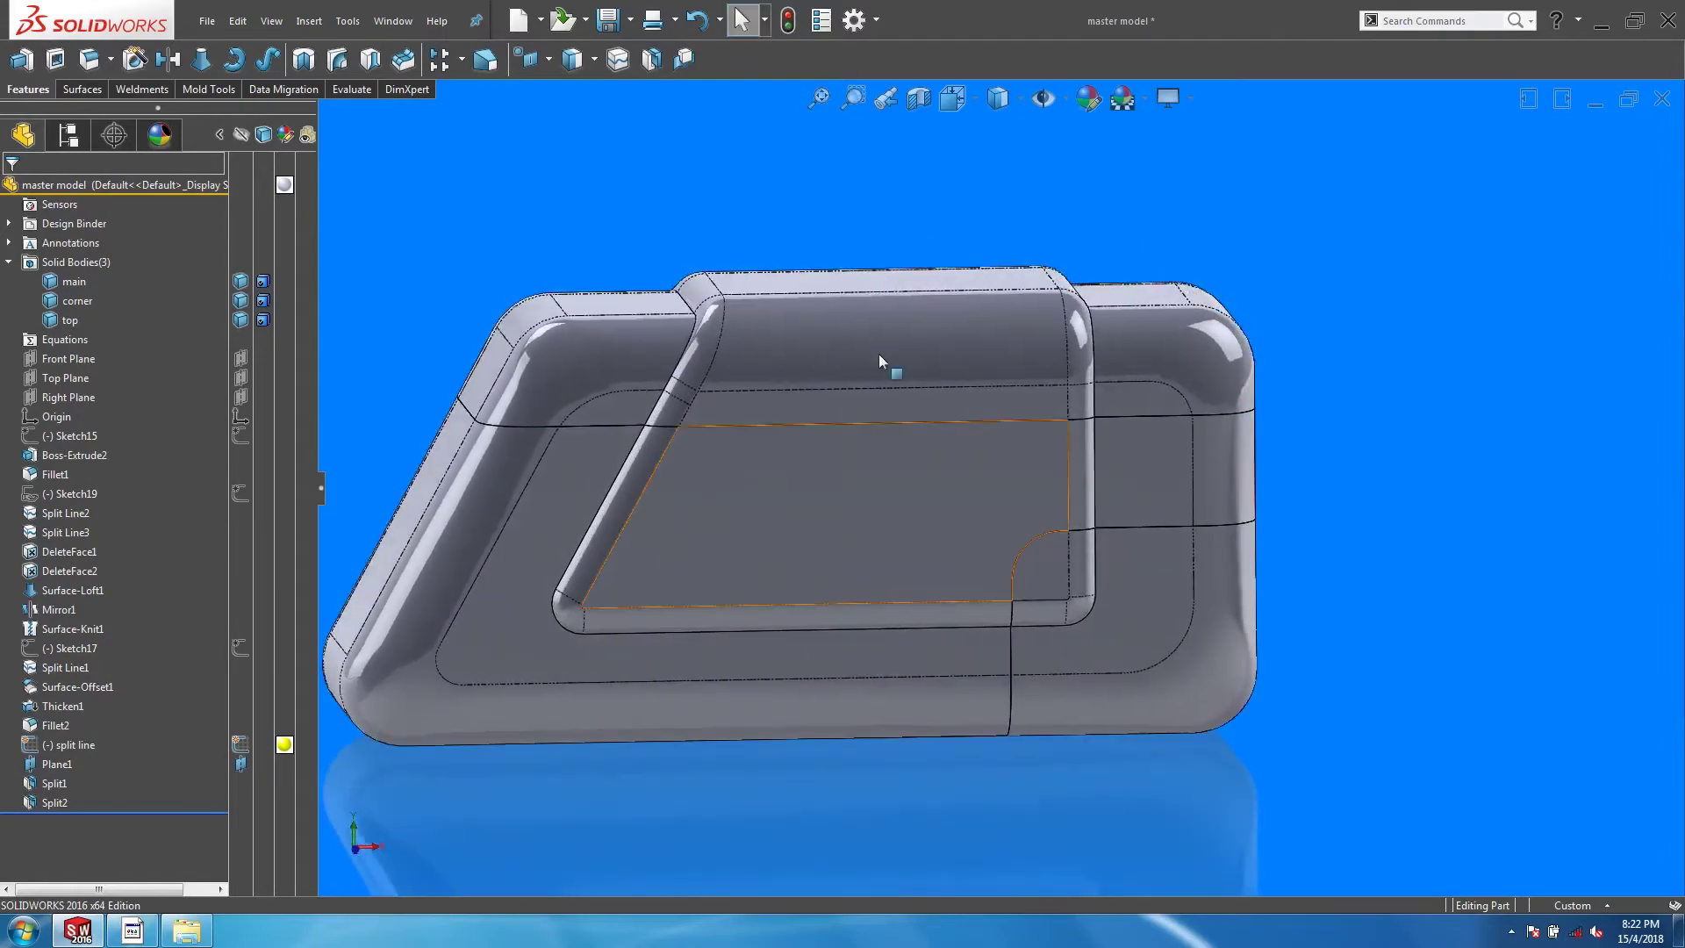
{"action": "left_click", "coordinate": [837, 361]}
{"action": "middle_click_drag", "start_coordinate": [689, 303], "coordinate": [614, 369]}
{"action": "key", "text": "Escape"}
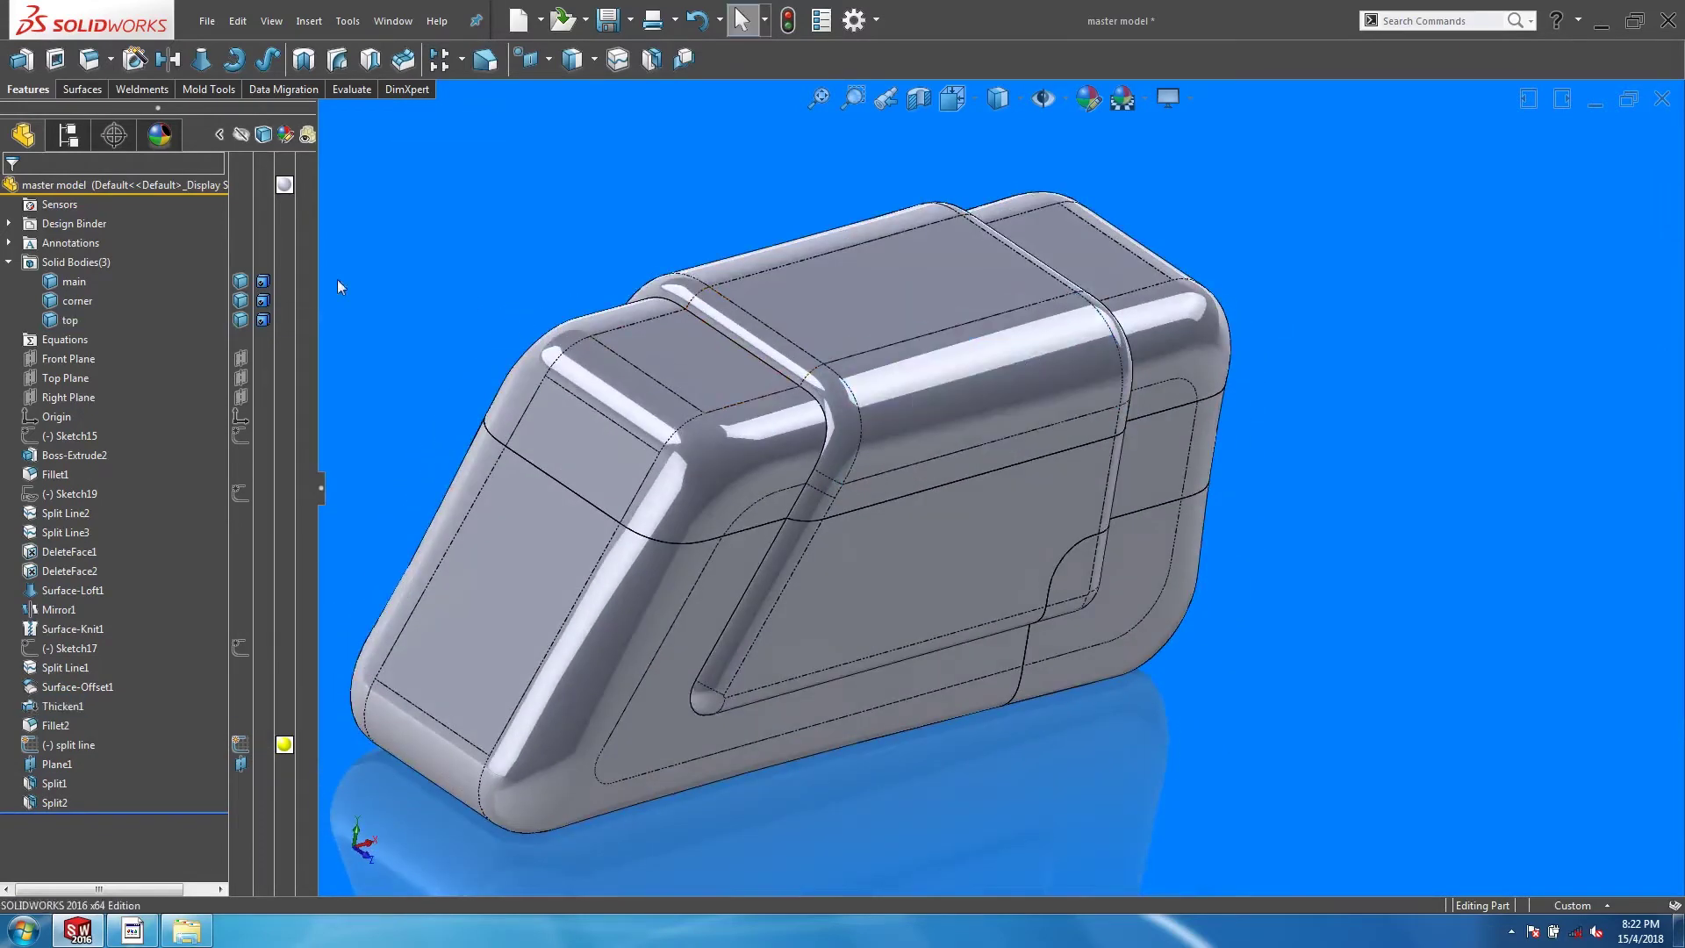
Step: Highlight the main, corner and top bodies in turn, then open the top body's context menu
{"action": "left_click", "coordinate": [65, 321]}
{"action": "middle_click_drag", "start_coordinate": [544, 492], "coordinate": [491, 386]}
{"action": "left_click", "coordinate": [73, 300]}
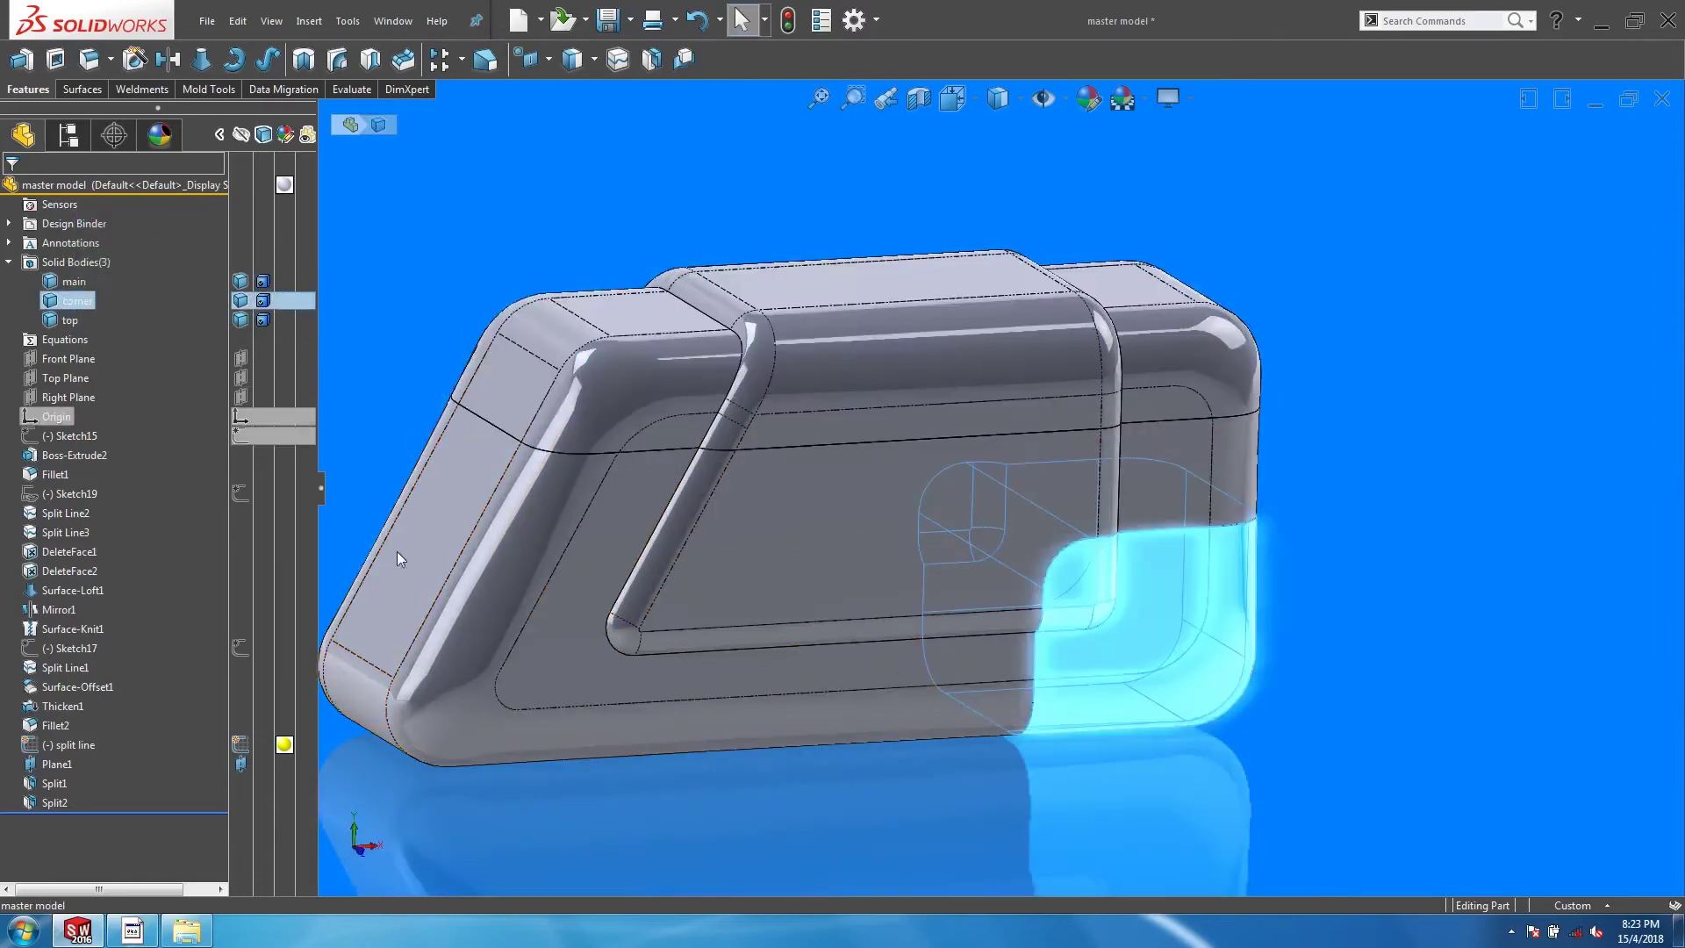
{"action": "middle_click_drag", "start_coordinate": [397, 551], "coordinate": [539, 412]}
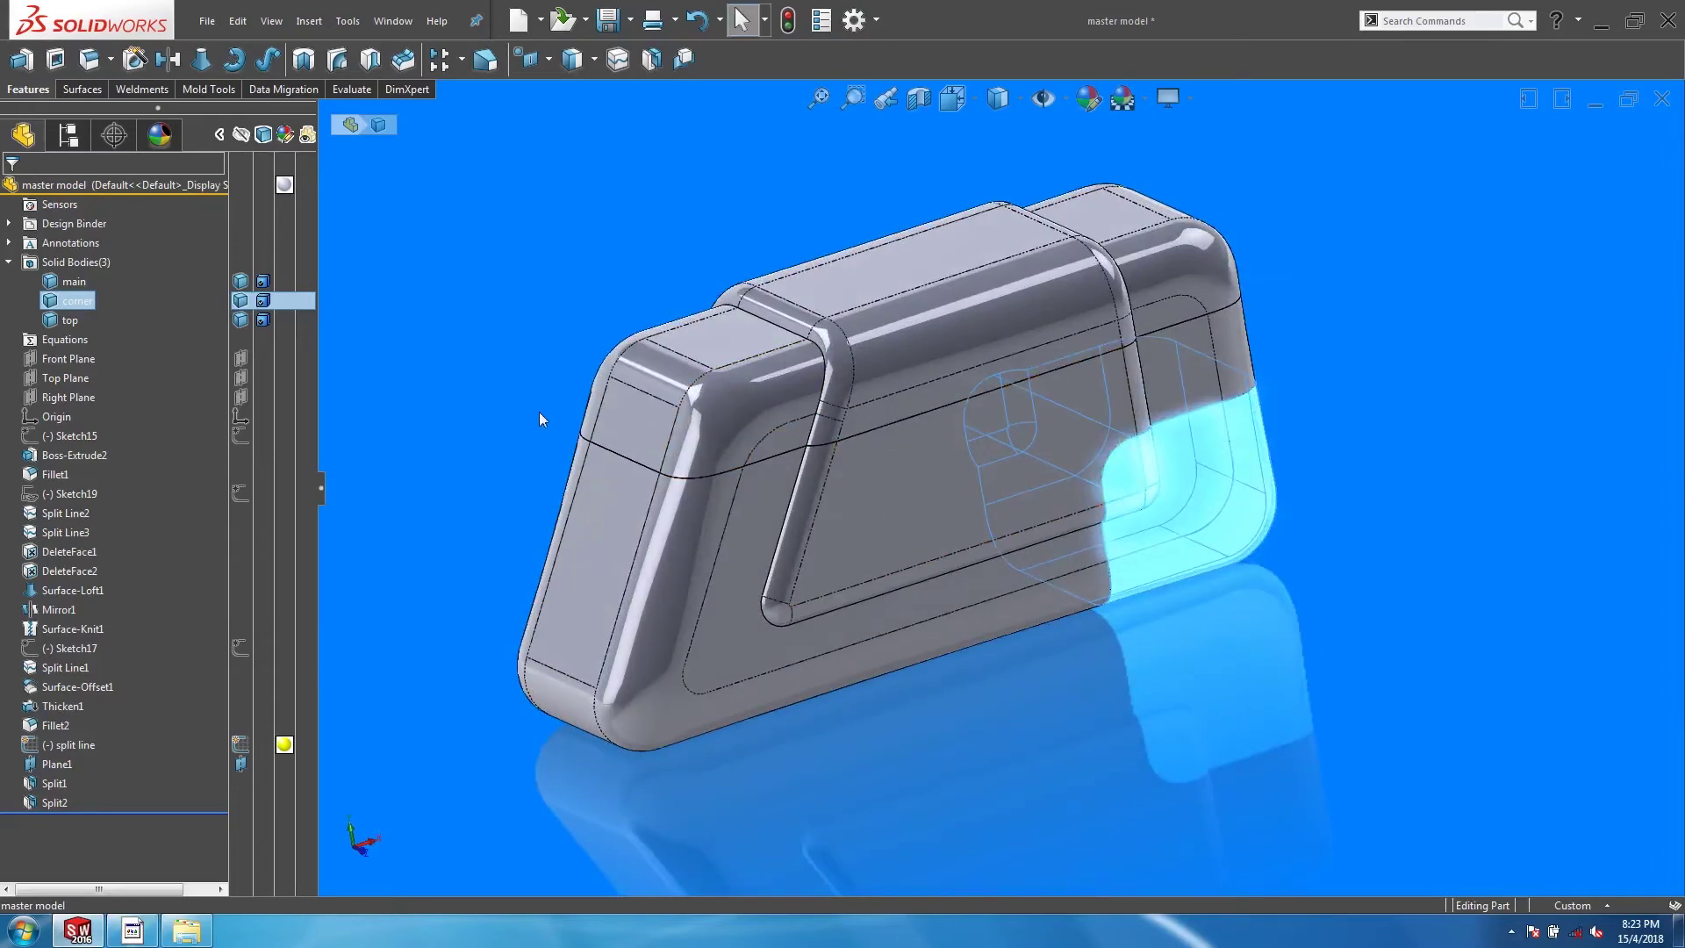
{"action": "left_click", "coordinate": [448, 293]}
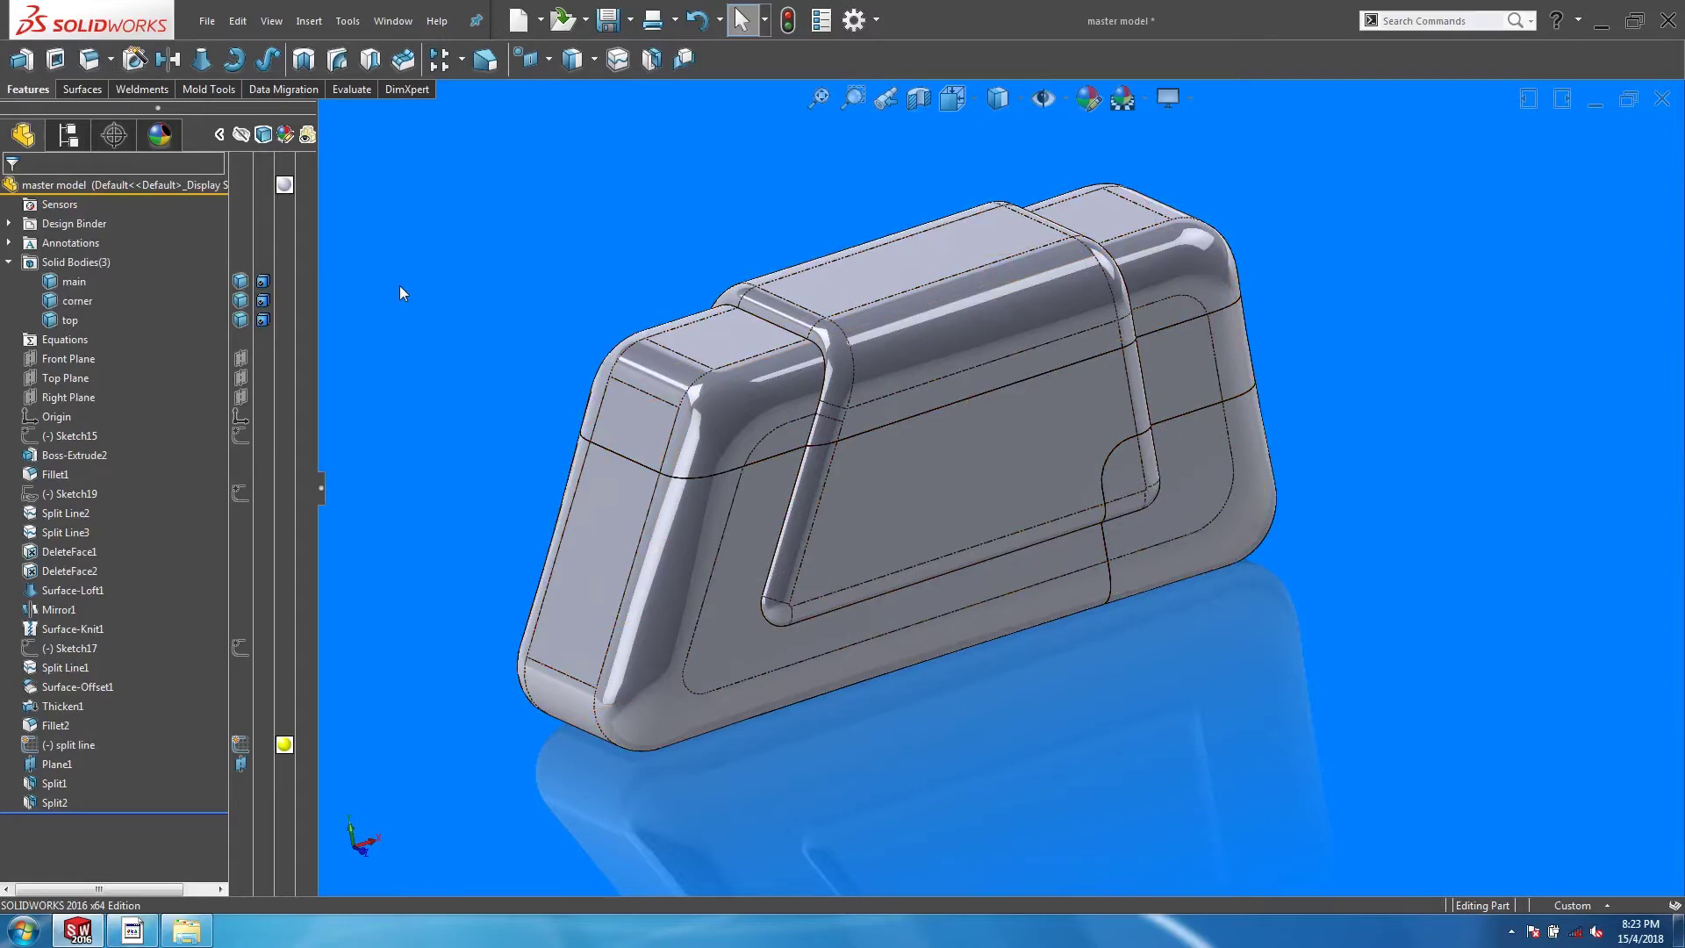
{"action": "left_click", "coordinate": [77, 283]}
{"action": "left_click", "coordinate": [76, 303]}
{"action": "left_click", "coordinate": [67, 320]}
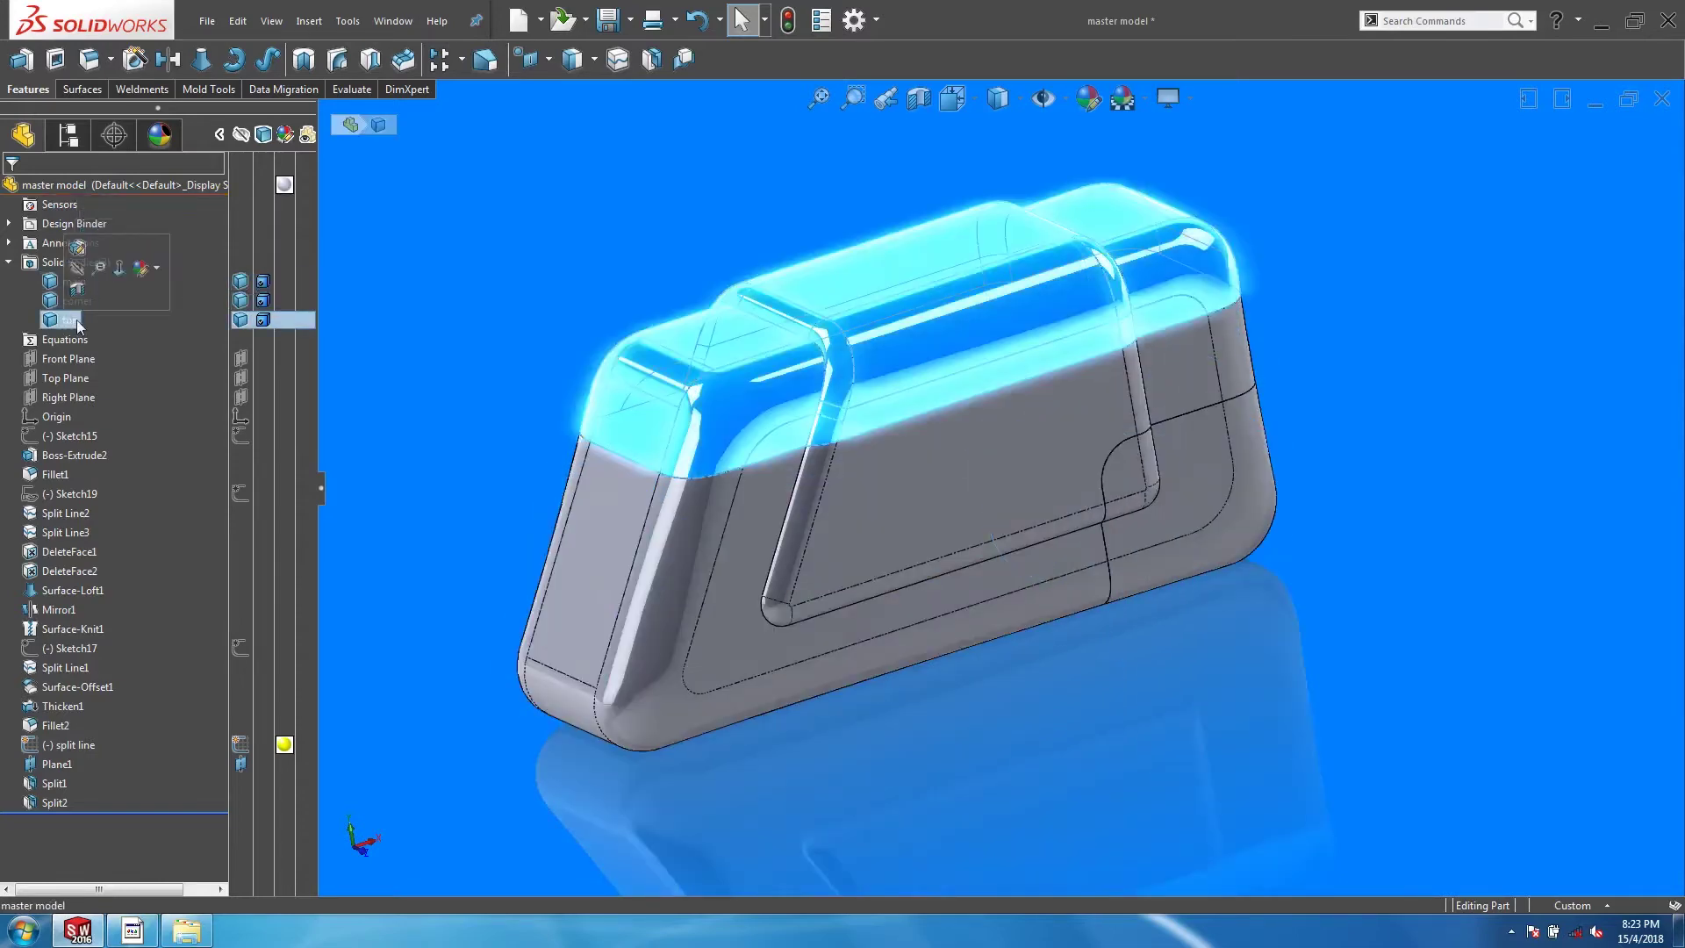
{"action": "left_click", "coordinate": [497, 360]}
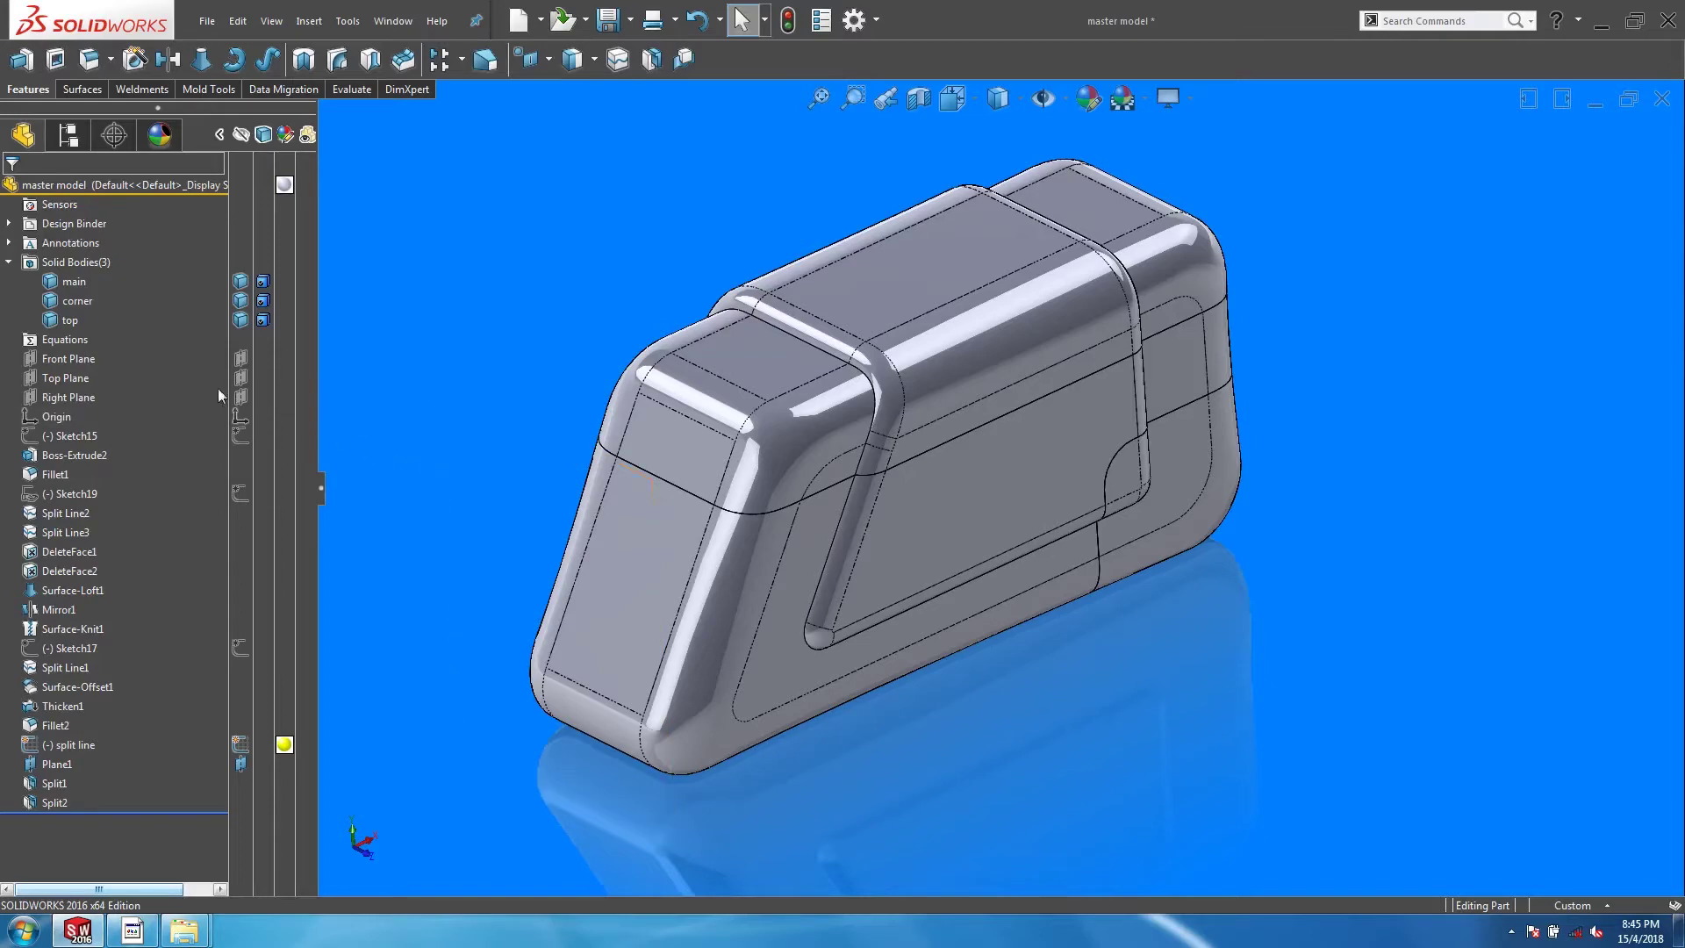
{"action": "right_click", "coordinate": [70, 320]}
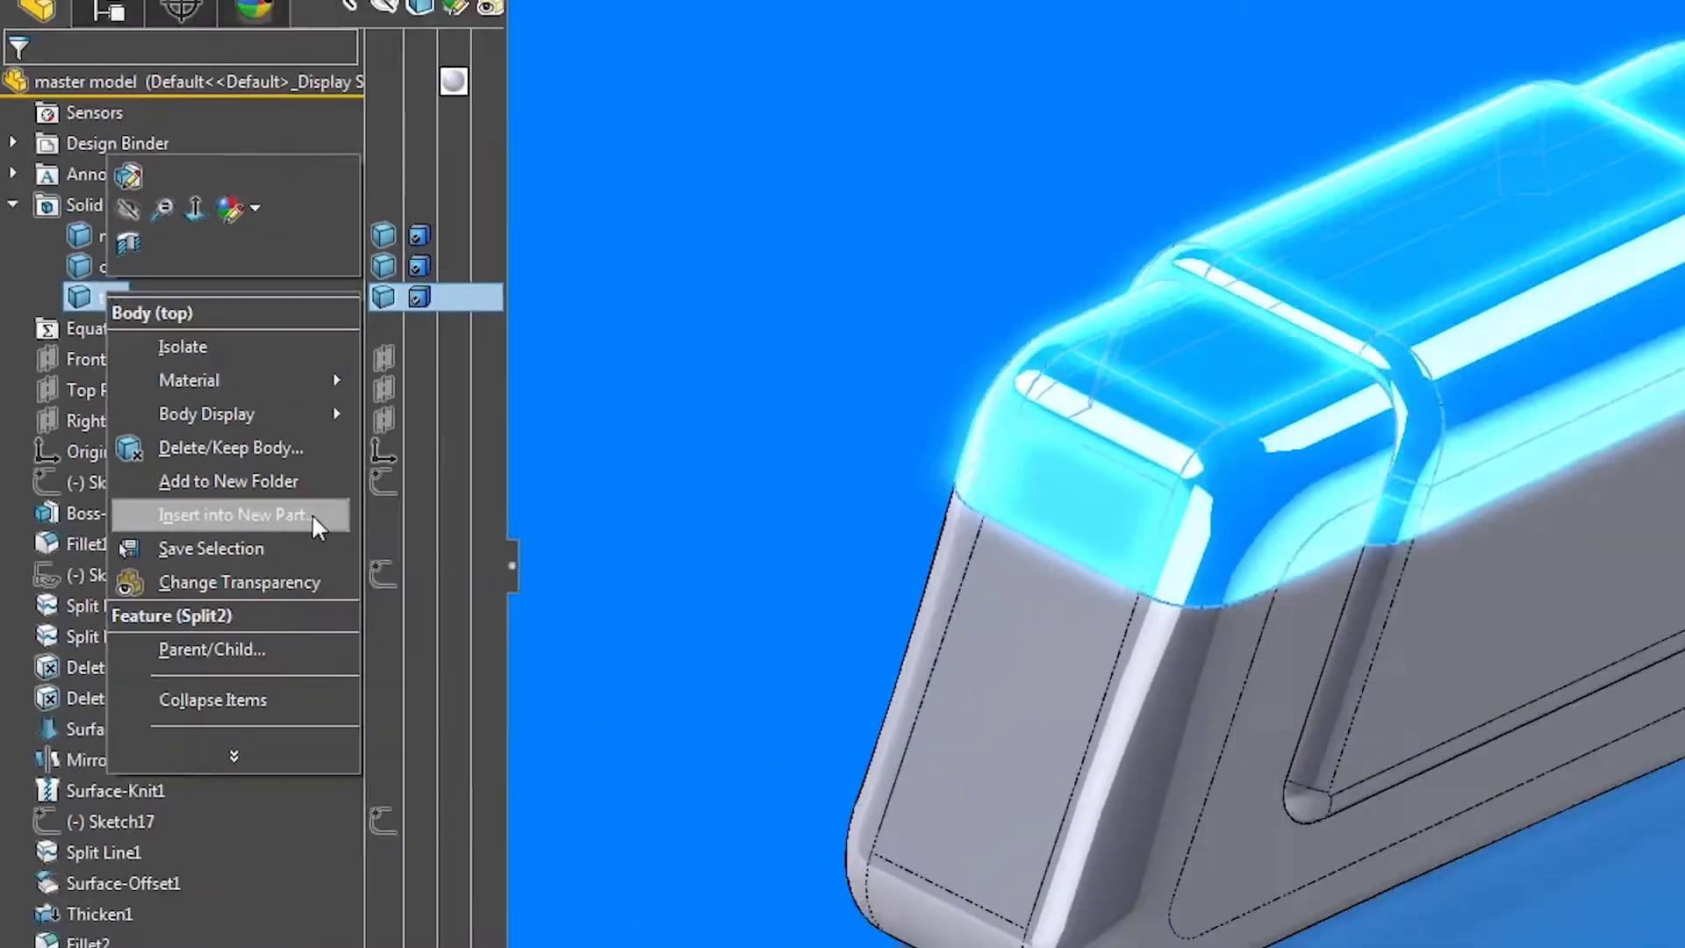
Step: Insert the top body into a new part and save it as master model-top
{"action": "left_click", "coordinate": [576, 654]}
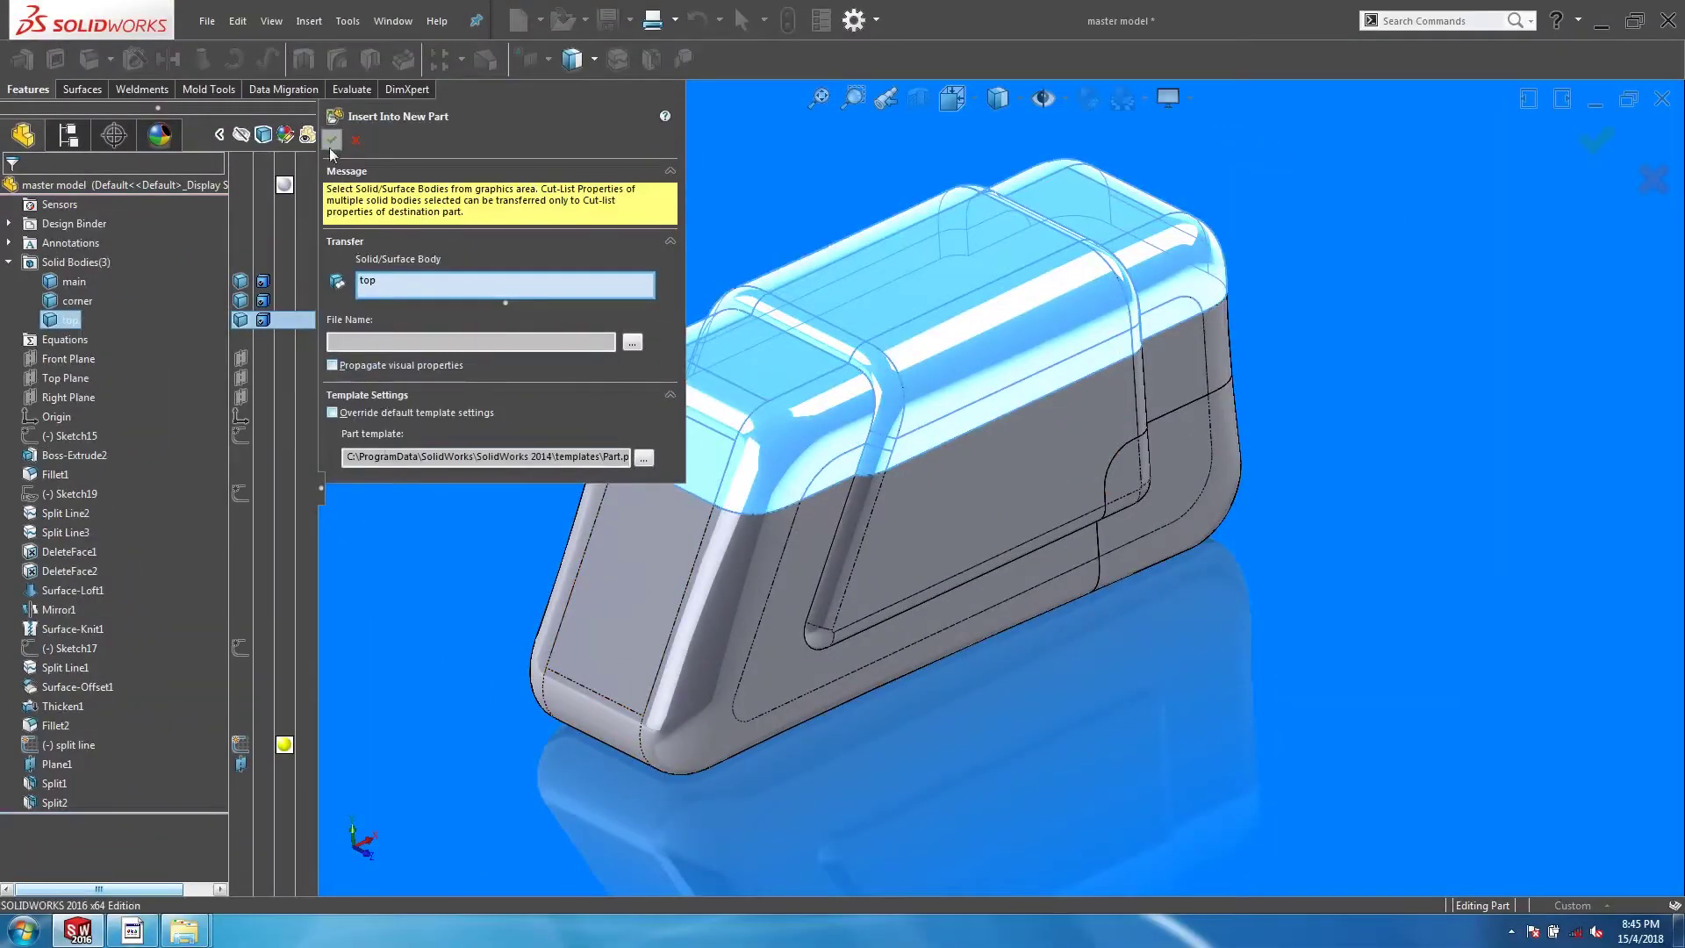
{"action": "key", "text": "Return"}
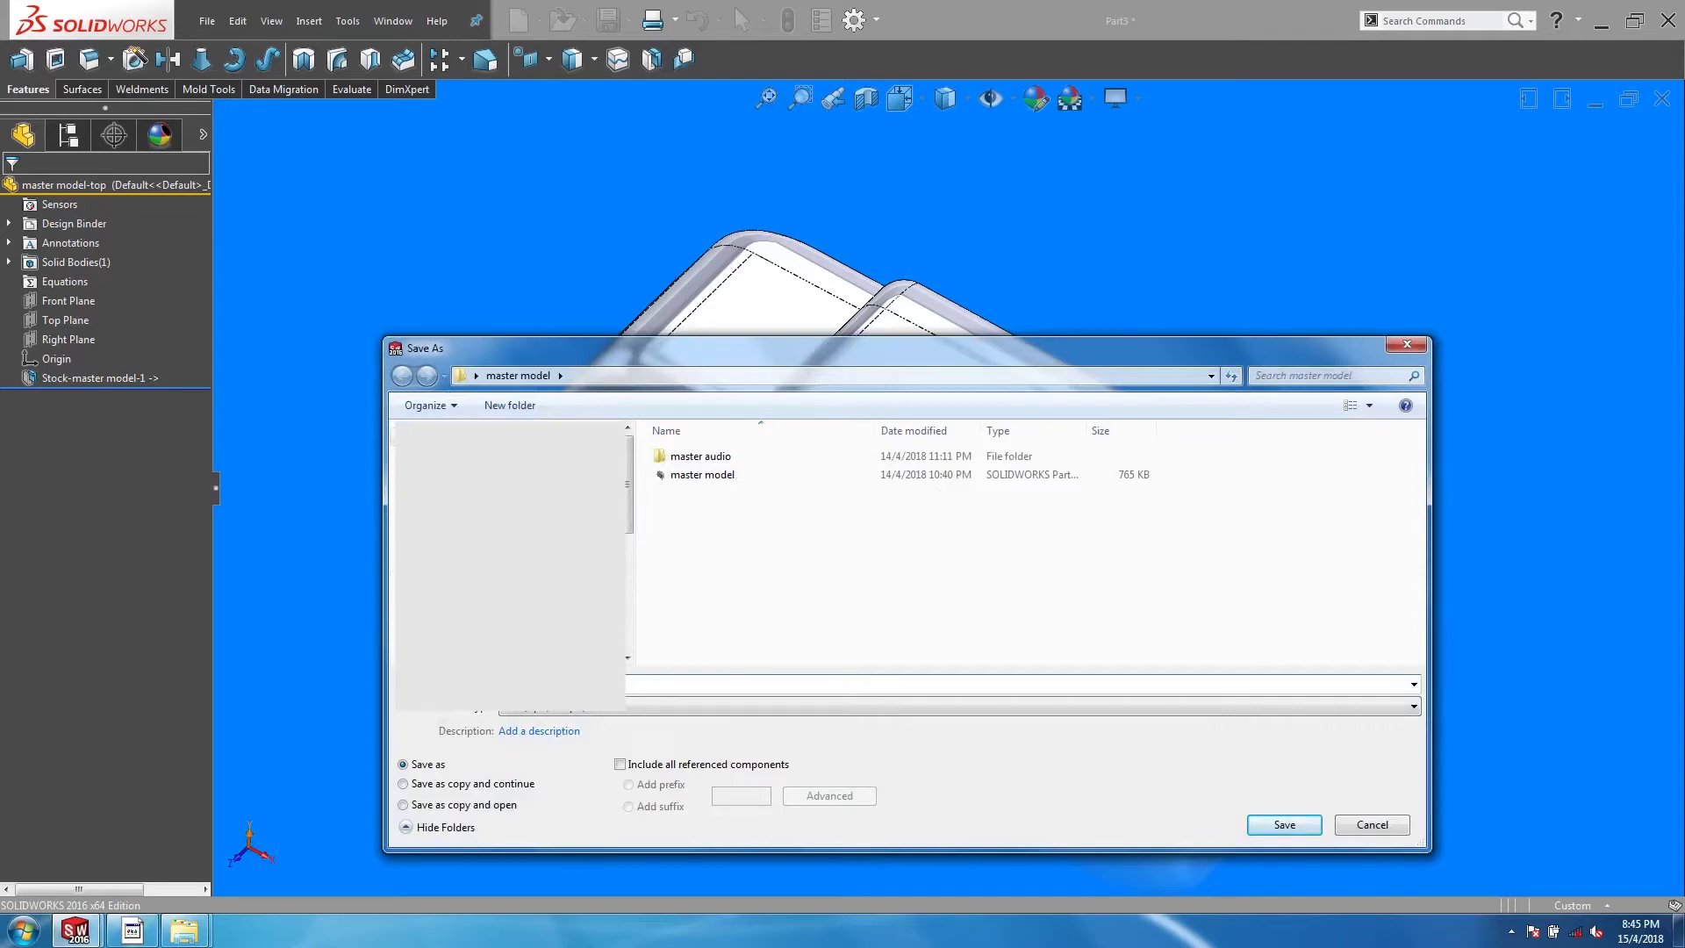
{"action": "left_click", "coordinate": [1280, 826]}
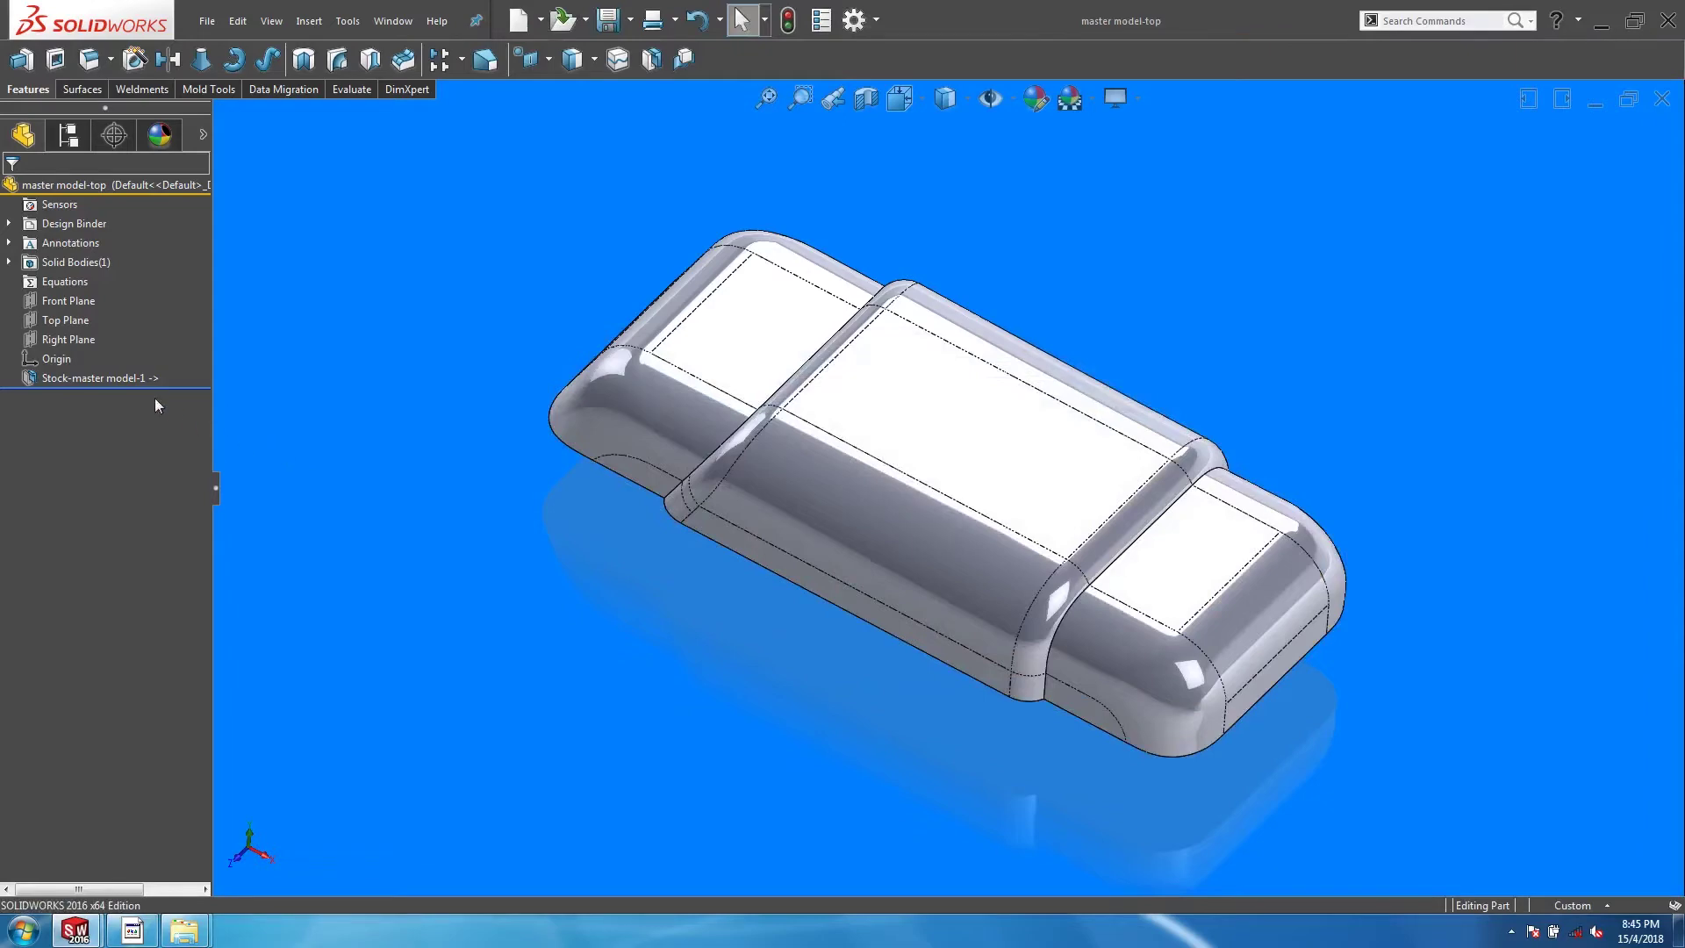
Step: Check the Stock-master model-1 link in the master model-top tree, then clear the selection
{"action": "left_click", "coordinate": [124, 378]}
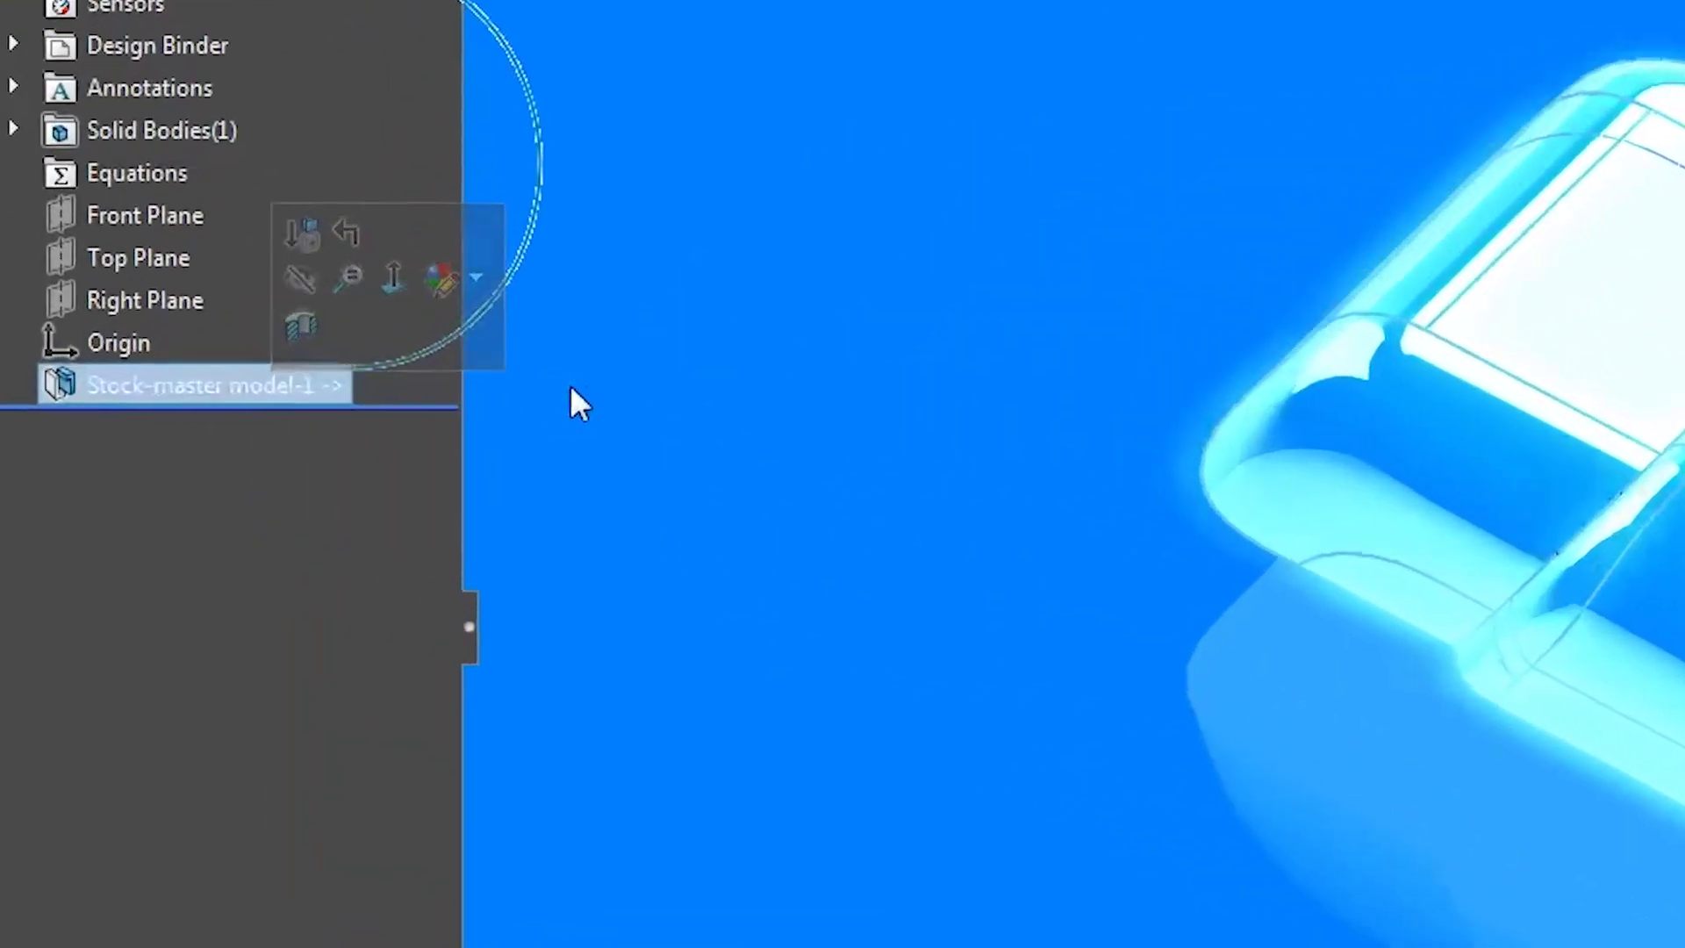
{"action": "key", "text": "Escape"}
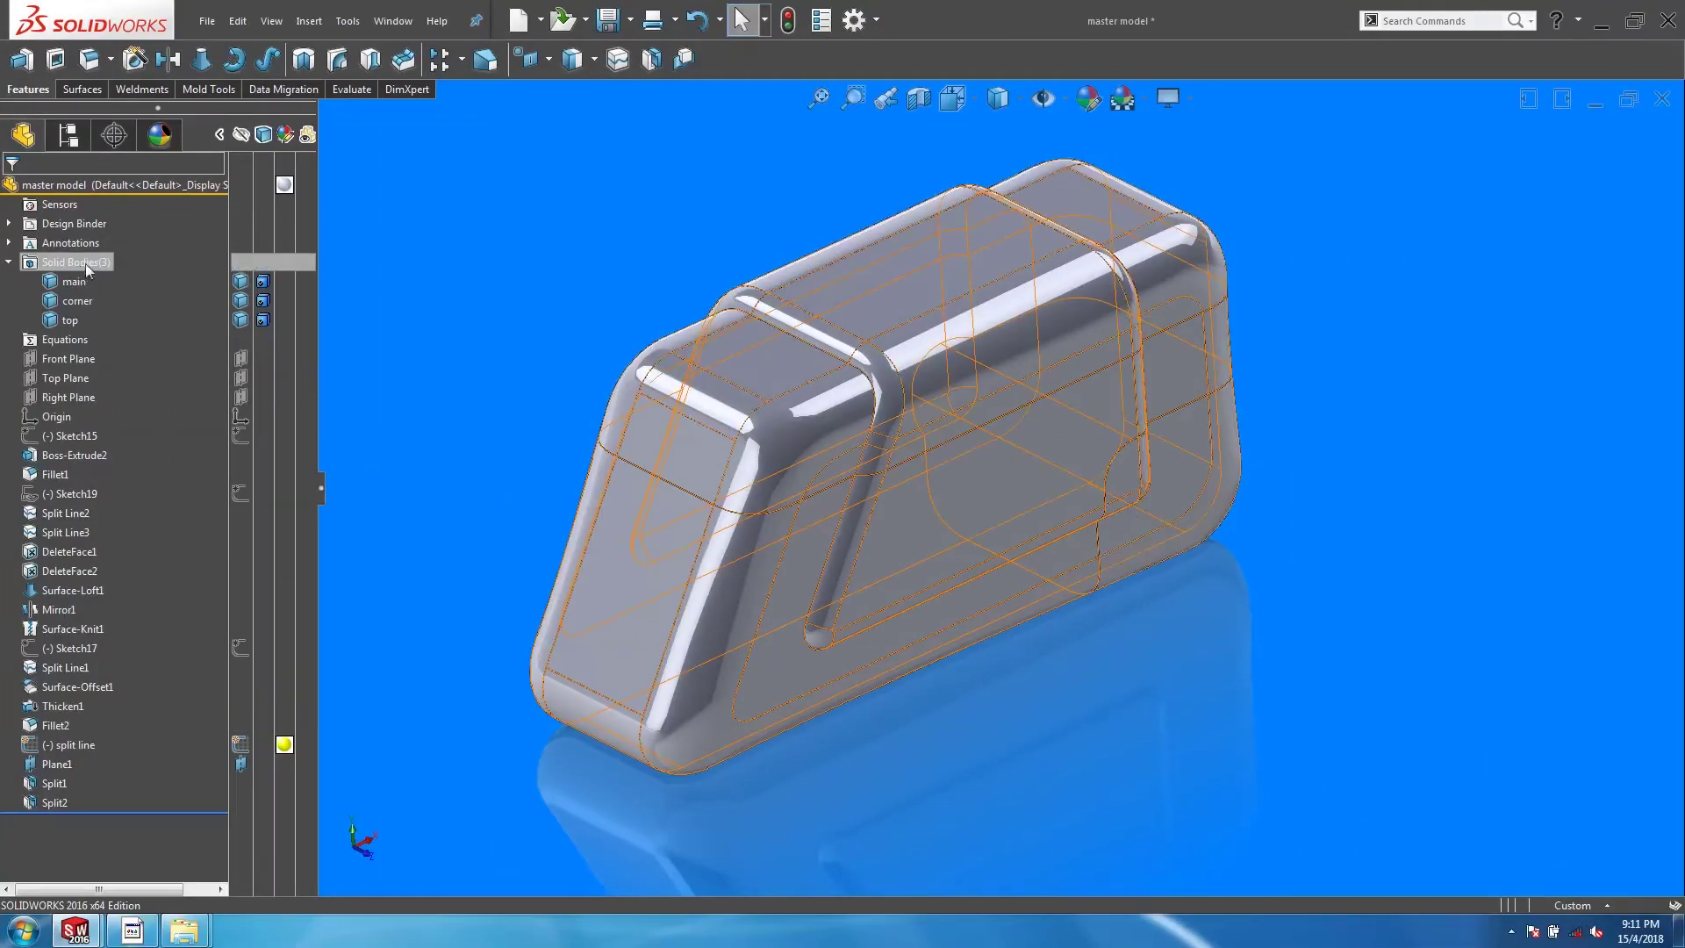
Step: Run Save Bodies on the main, top and corner bodies with auto-assigned part names
{"action": "right_click", "coordinate": [91, 261]}
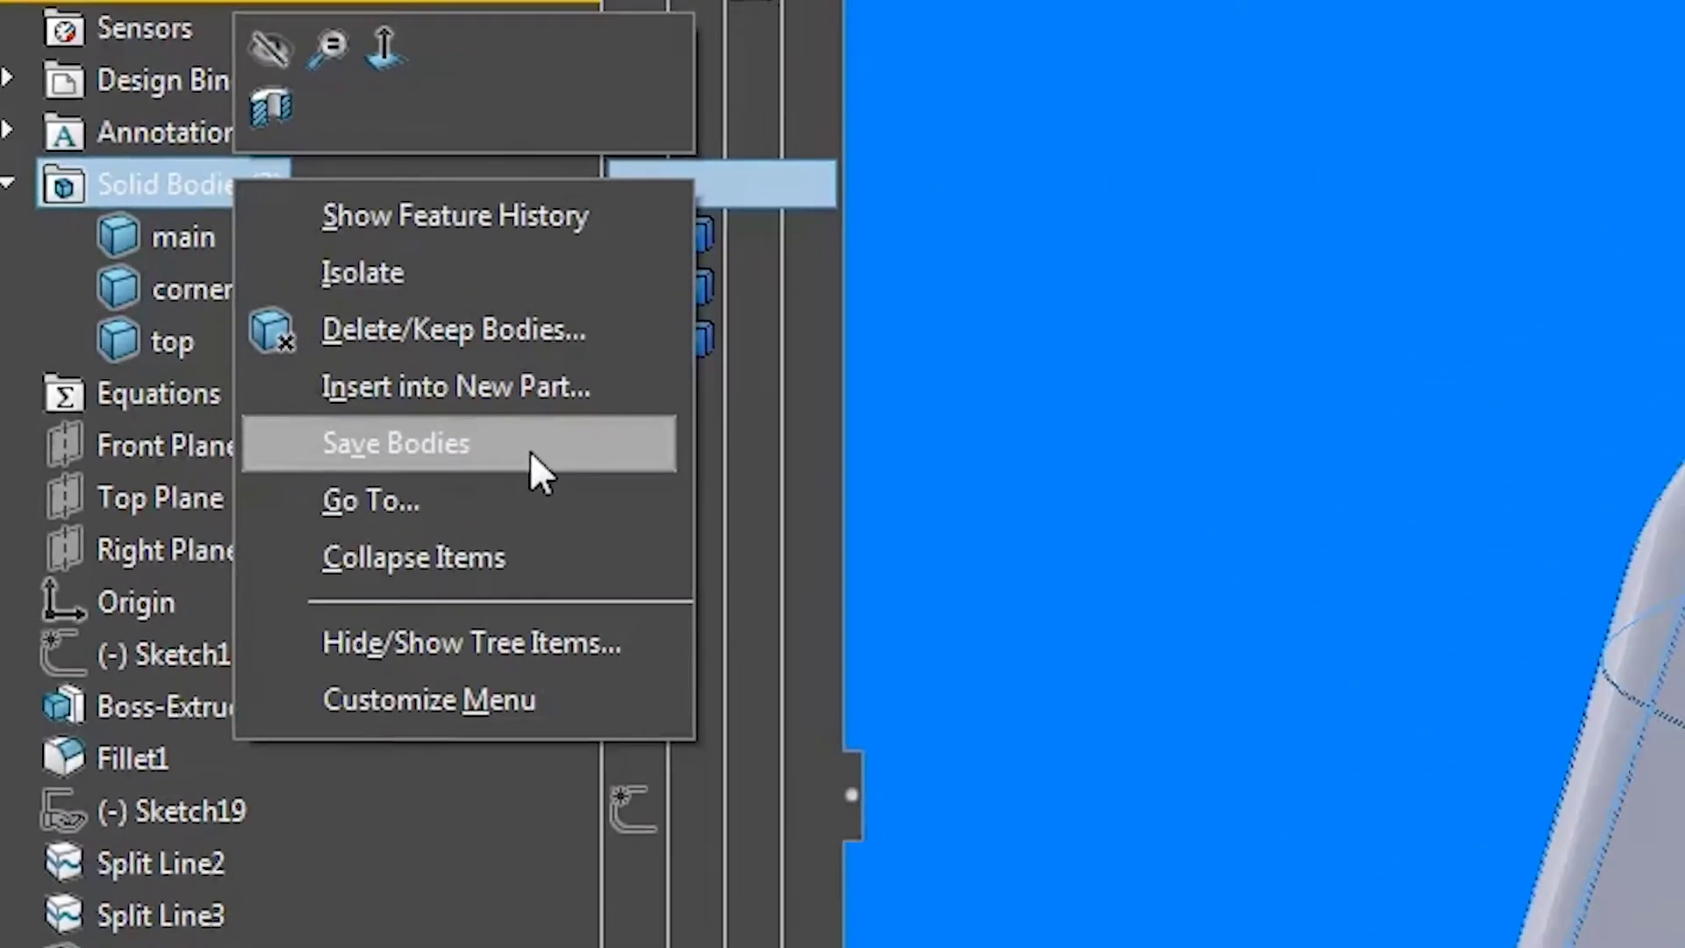
{"action": "left_click", "coordinate": [614, 491]}
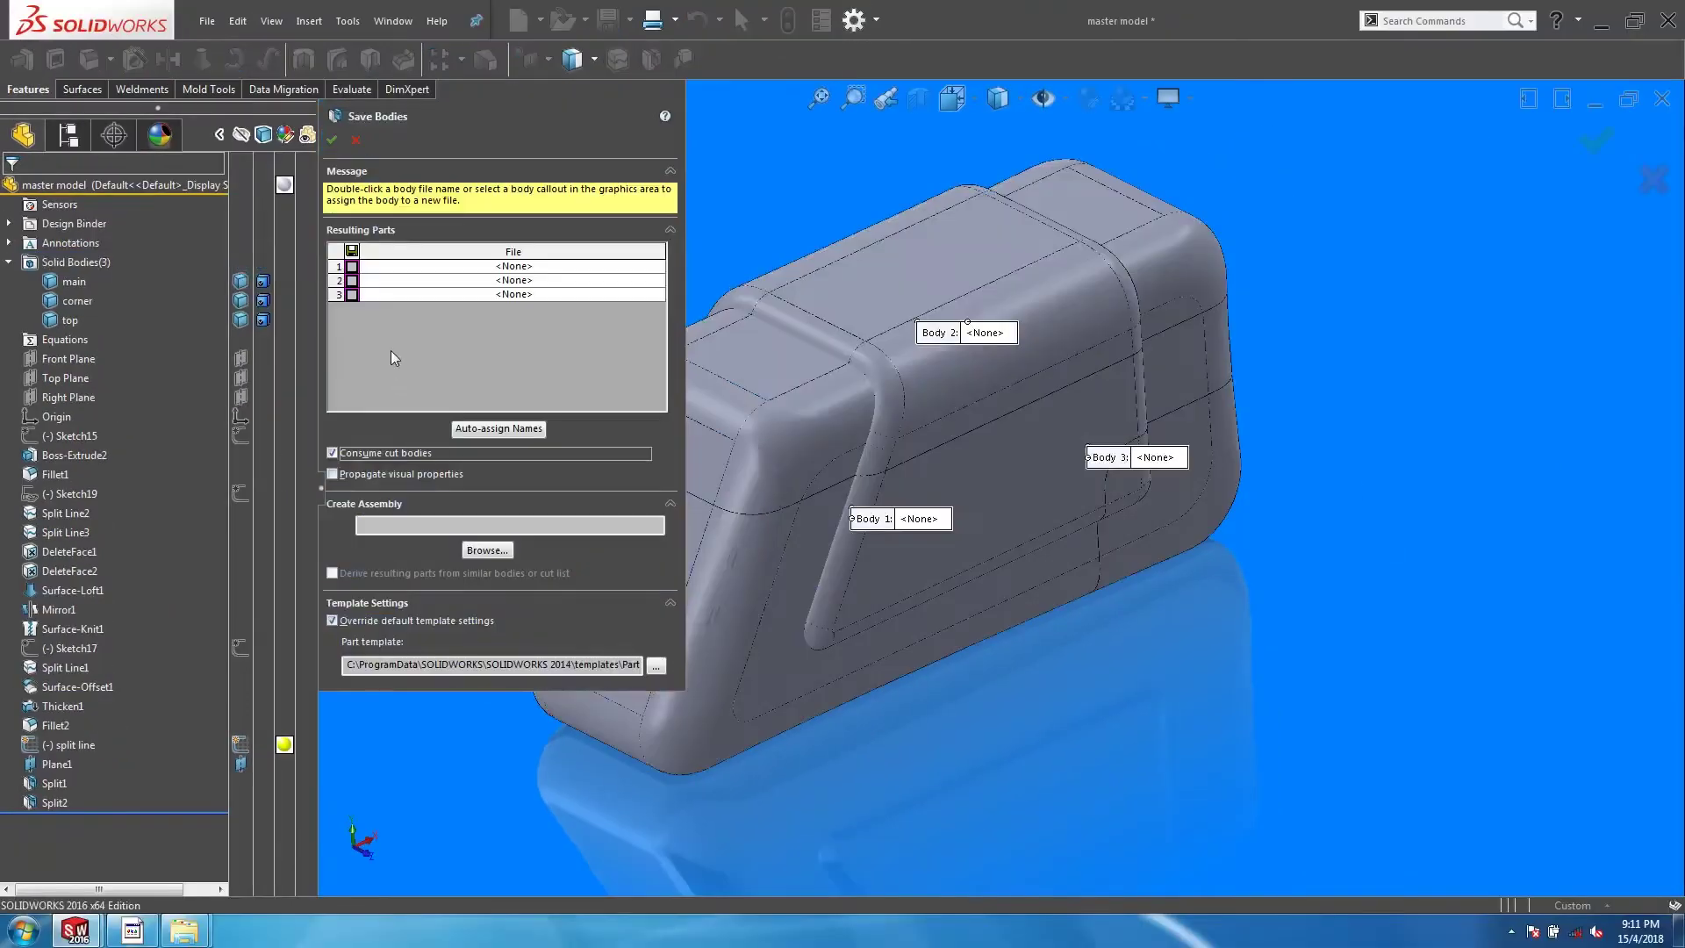
{"action": "left_click", "coordinate": [352, 266]}
{"action": "left_click", "coordinate": [352, 279]}
{"action": "left_click", "coordinate": [352, 294]}
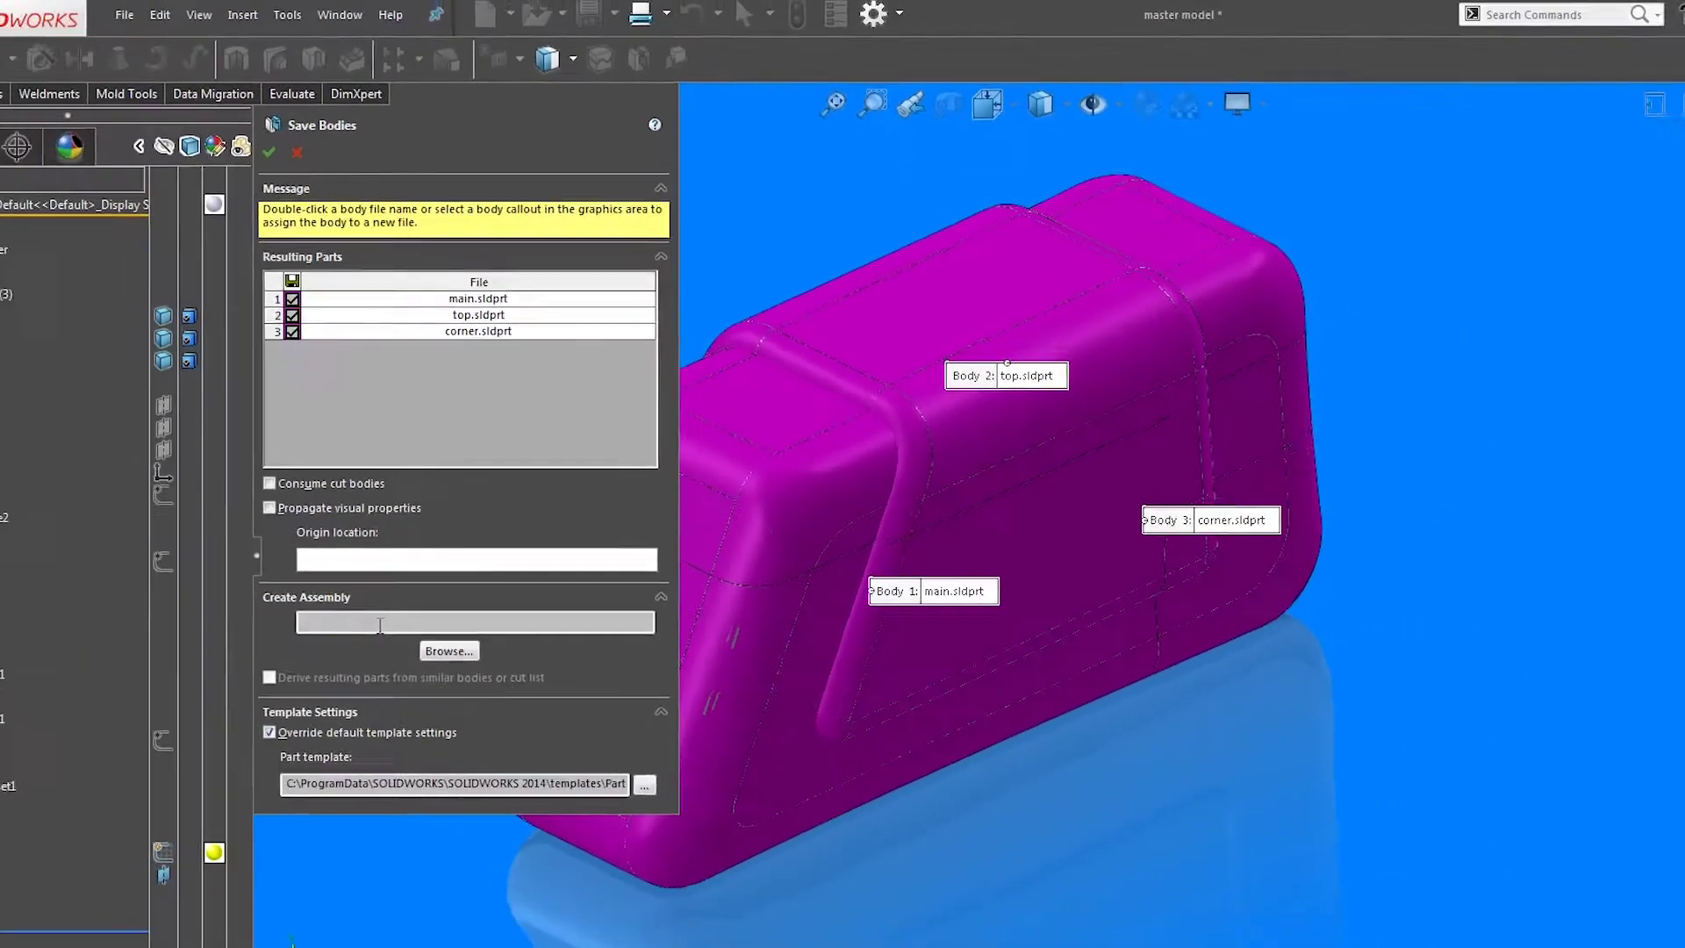
Step: Choose a location for the combined assembly, save it, and confirm Save Bodies
{"action": "left_click", "coordinate": [327, 906]}
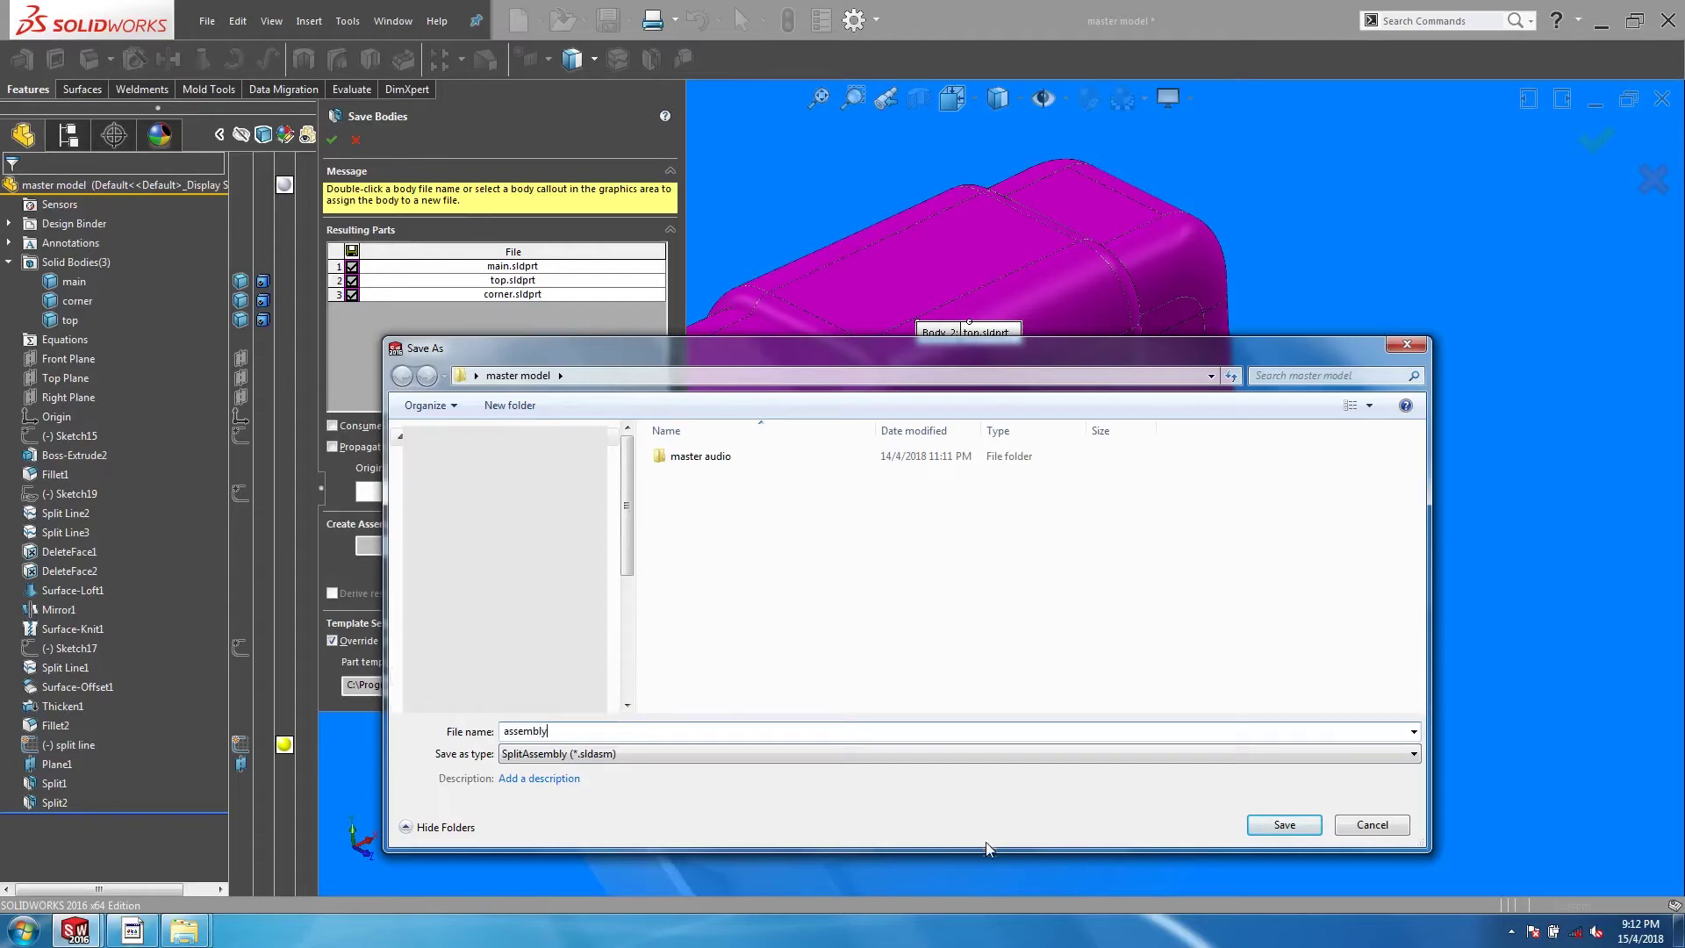
{"action": "left_click", "coordinate": [1284, 825]}
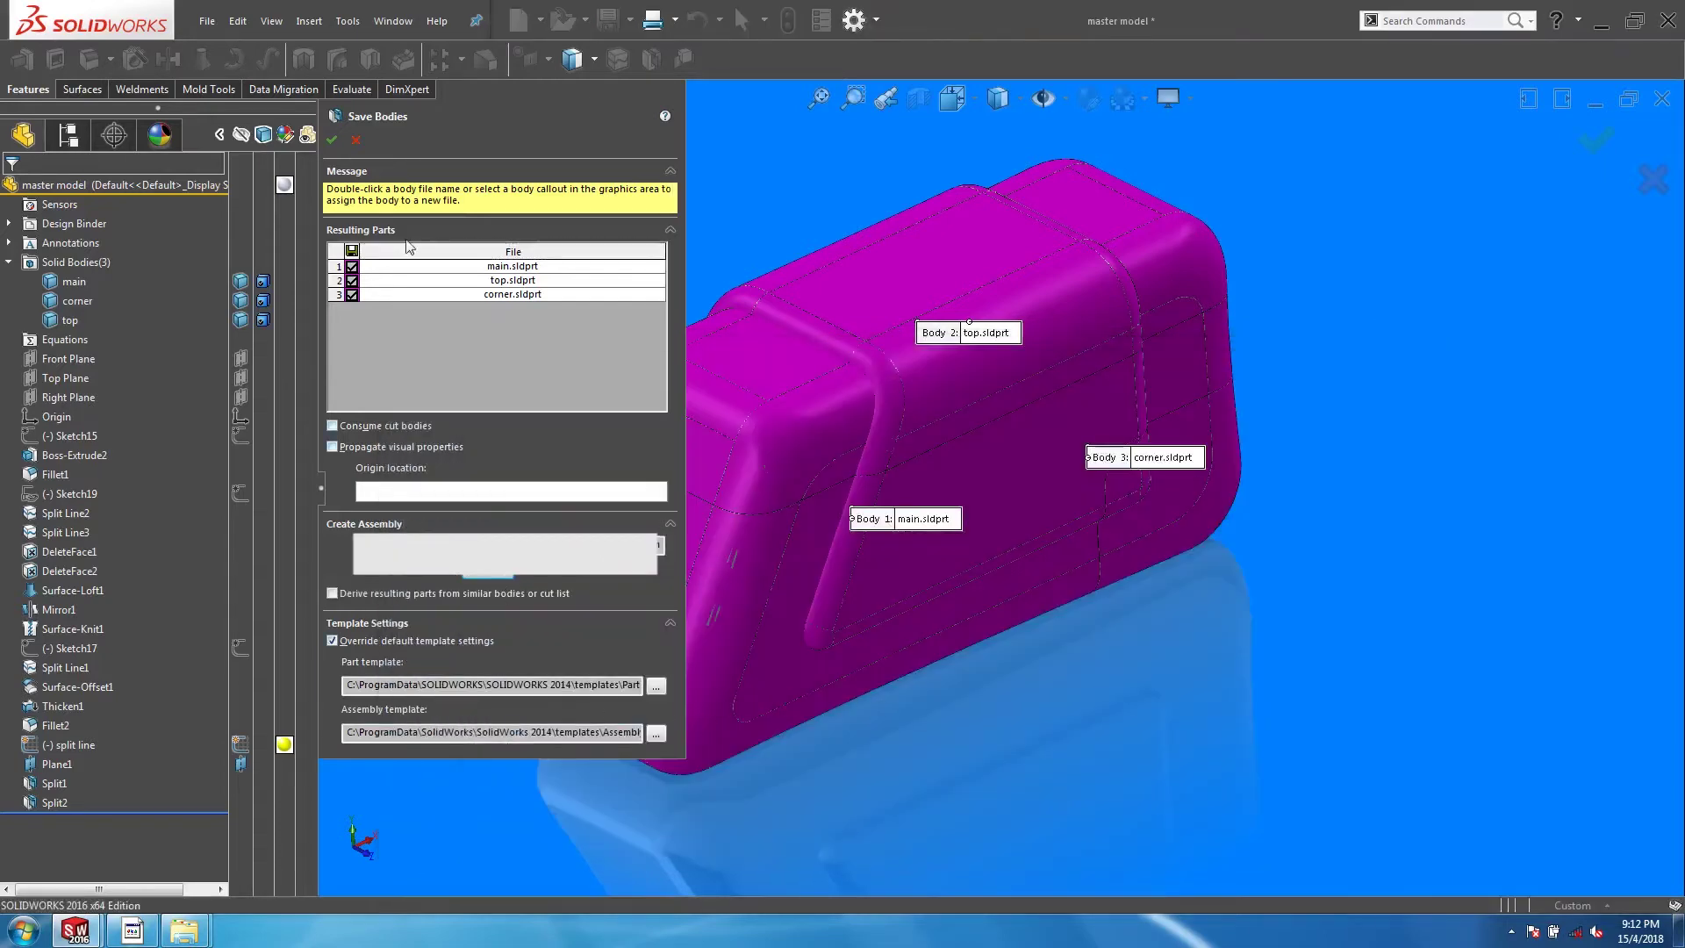
{"action": "left_click", "coordinate": [331, 139]}
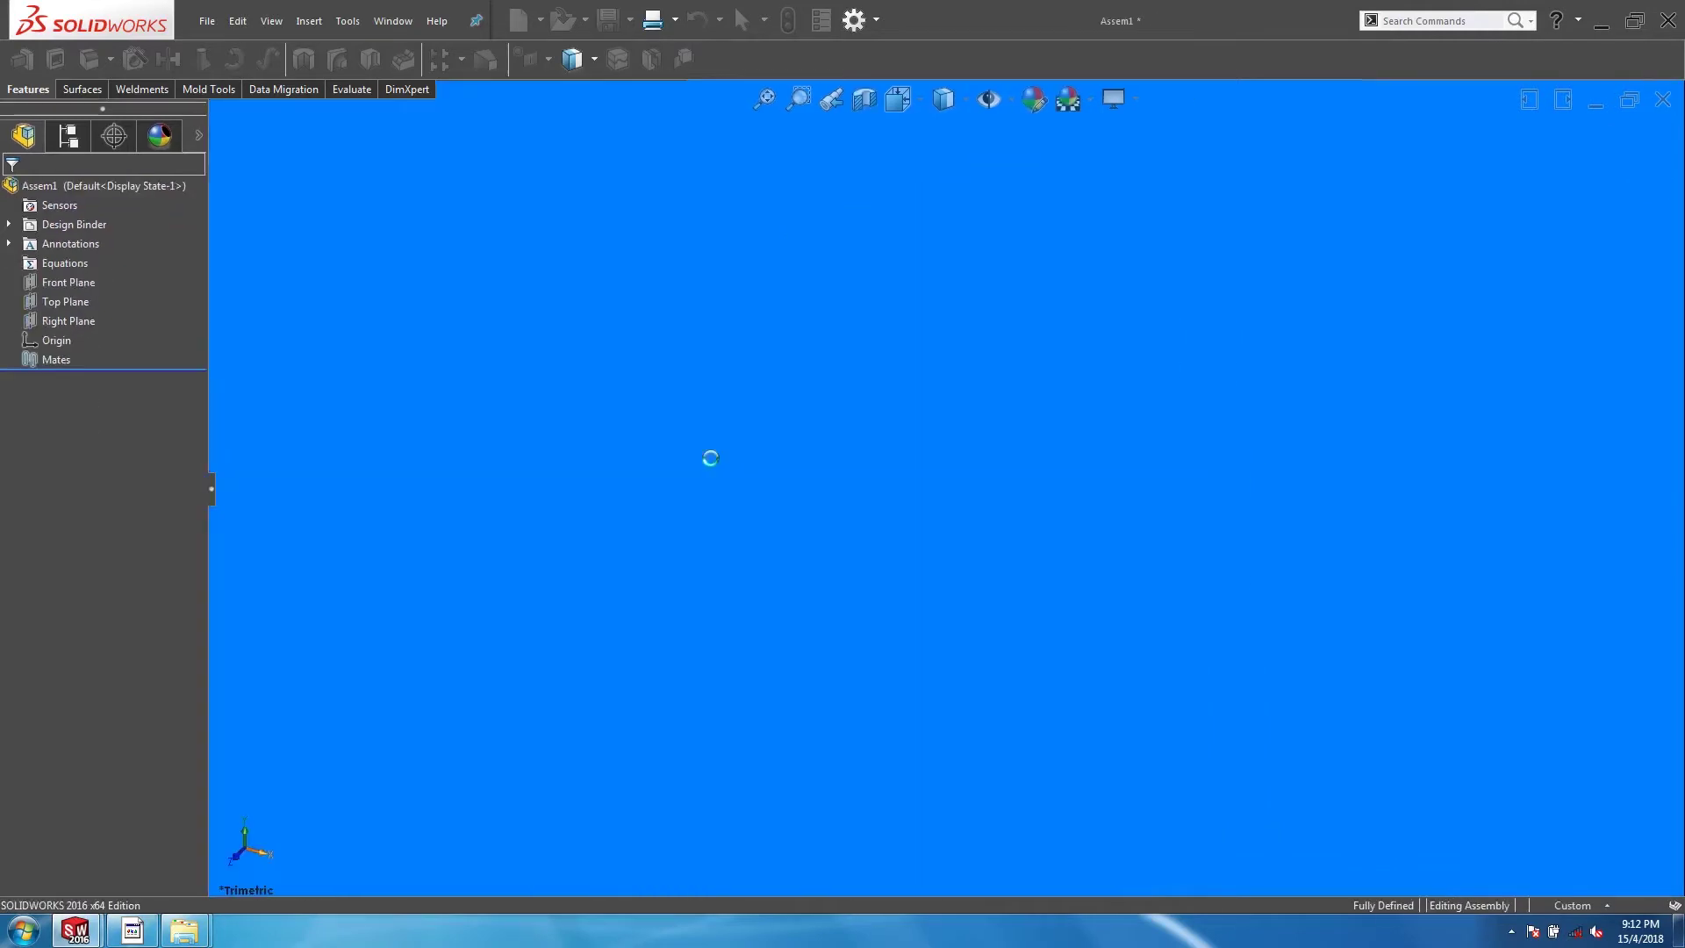
Step: Finish saving, view assembly.SLDASM from an oblique angle, then return to the master model
{"action": "left_click", "coordinate": [755, 425]}
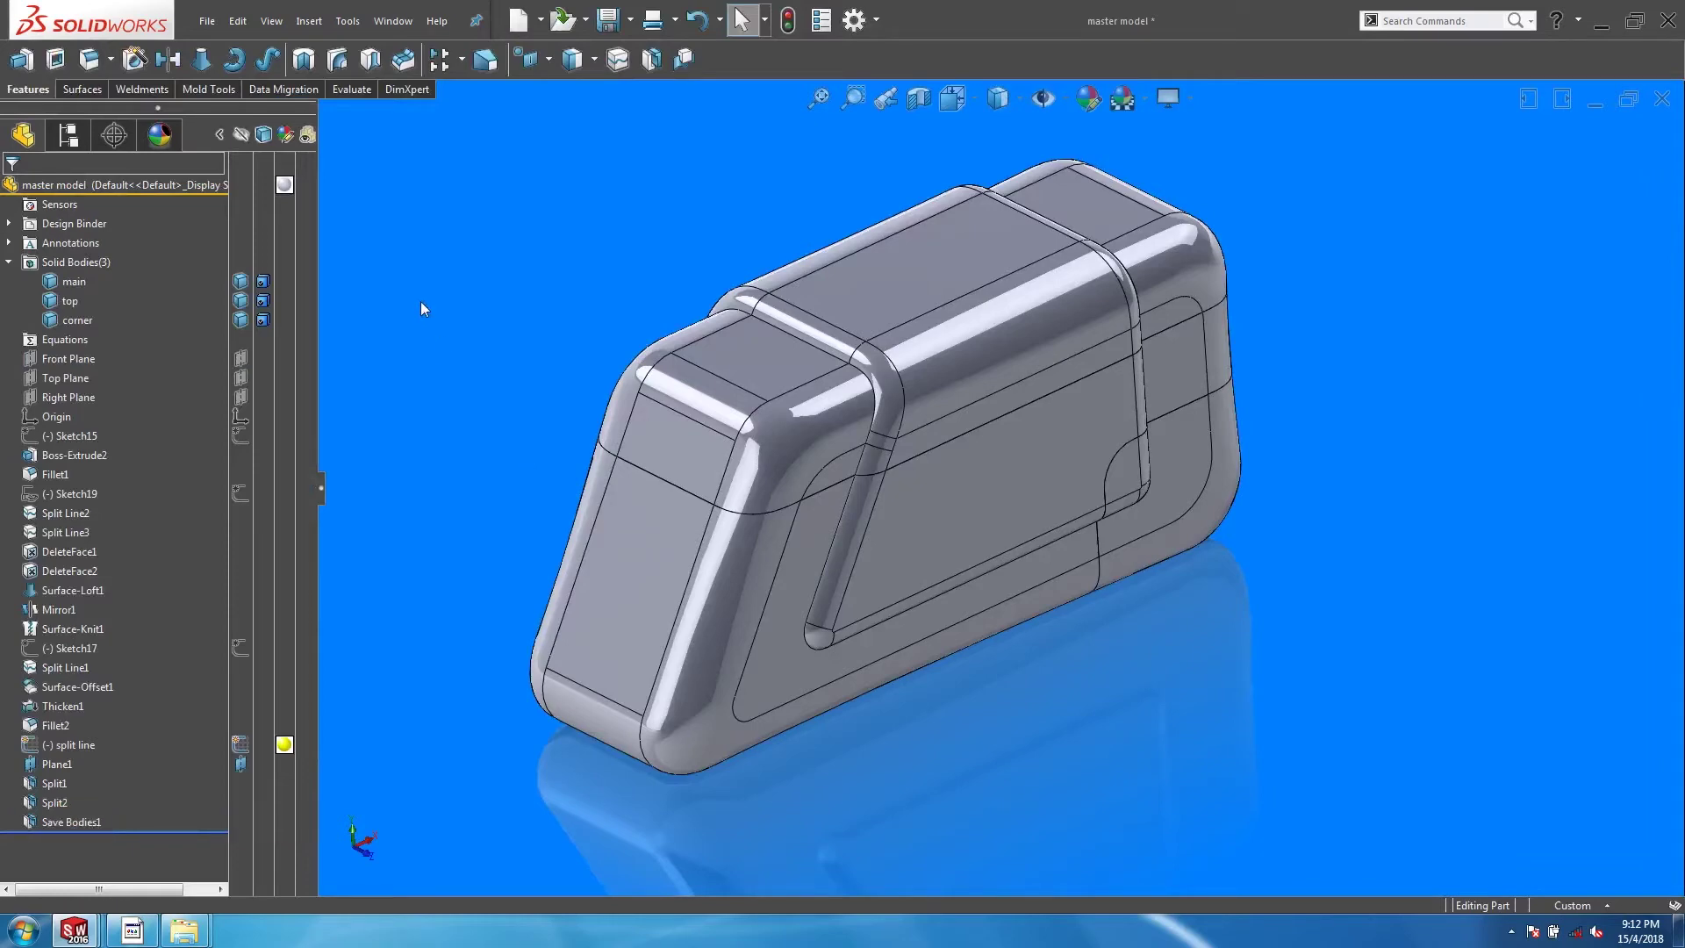
{"action": "key", "text": "ctrl+Tab"}
{"action": "left_click", "coordinate": [847, 487]}
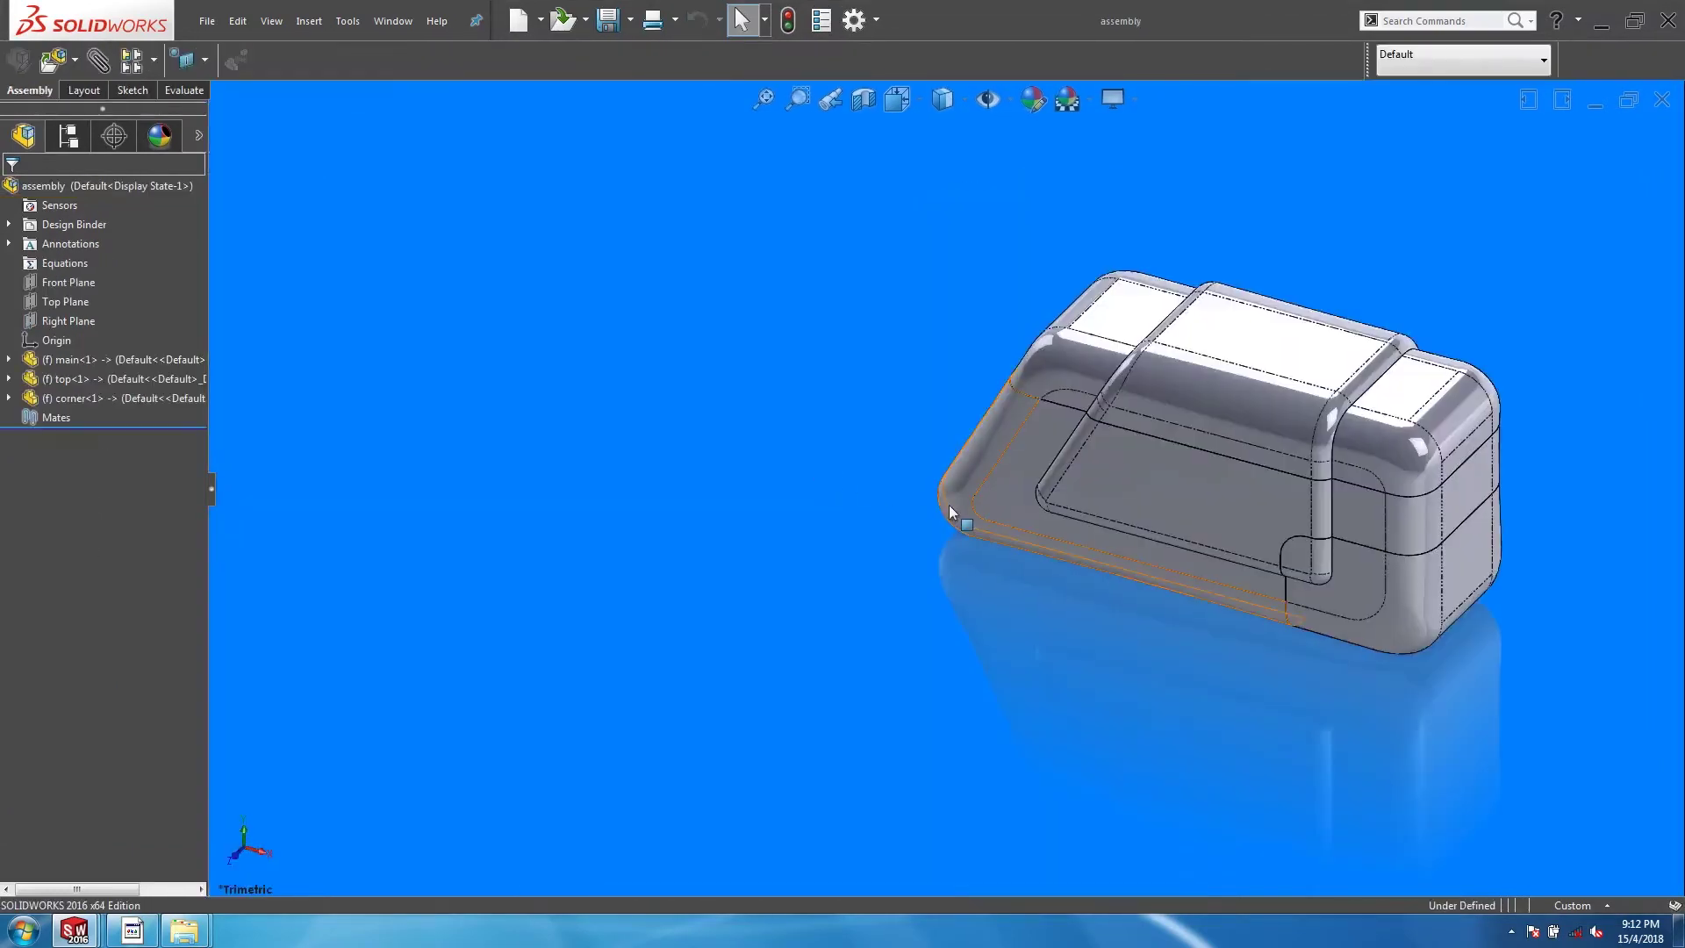
{"action": "middle_click_drag", "start_coordinate": [1229, 526], "coordinate": [1281, 544]}
{"action": "scroll", "coordinate": [1230, 428], "scroll_direction": "down", "scroll_amount": 3}
{"action": "middle_click_drag", "start_coordinate": [1231, 428], "coordinate": [975, 297]}
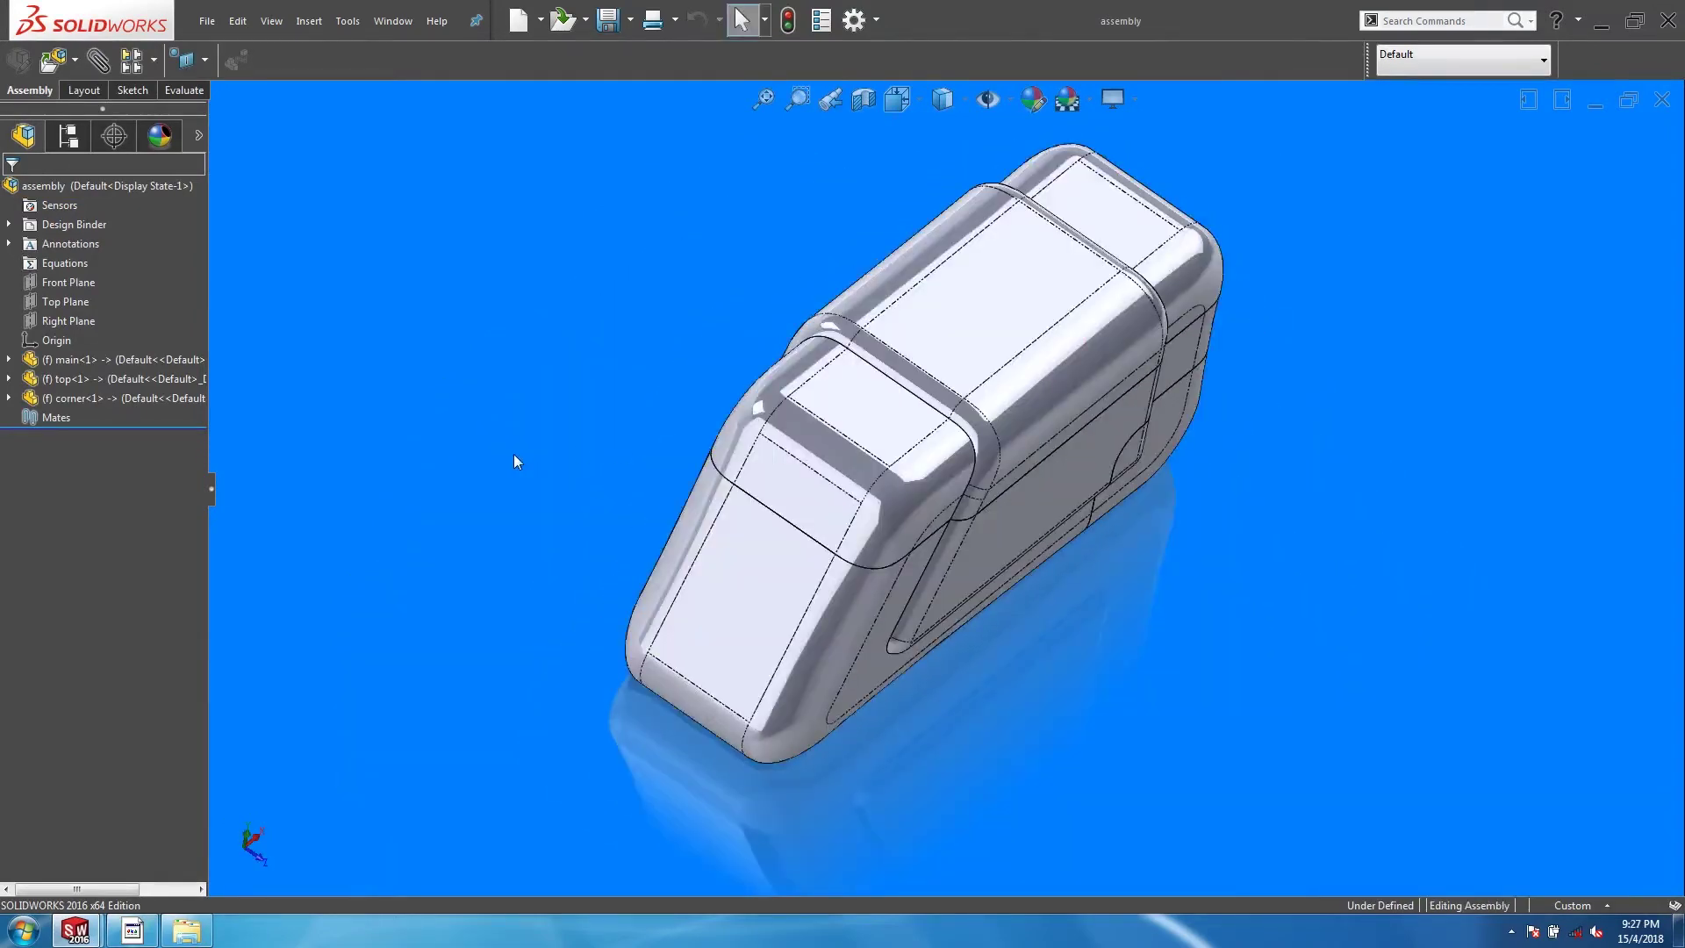
{"action": "key", "text": "ctrl+Tab"}
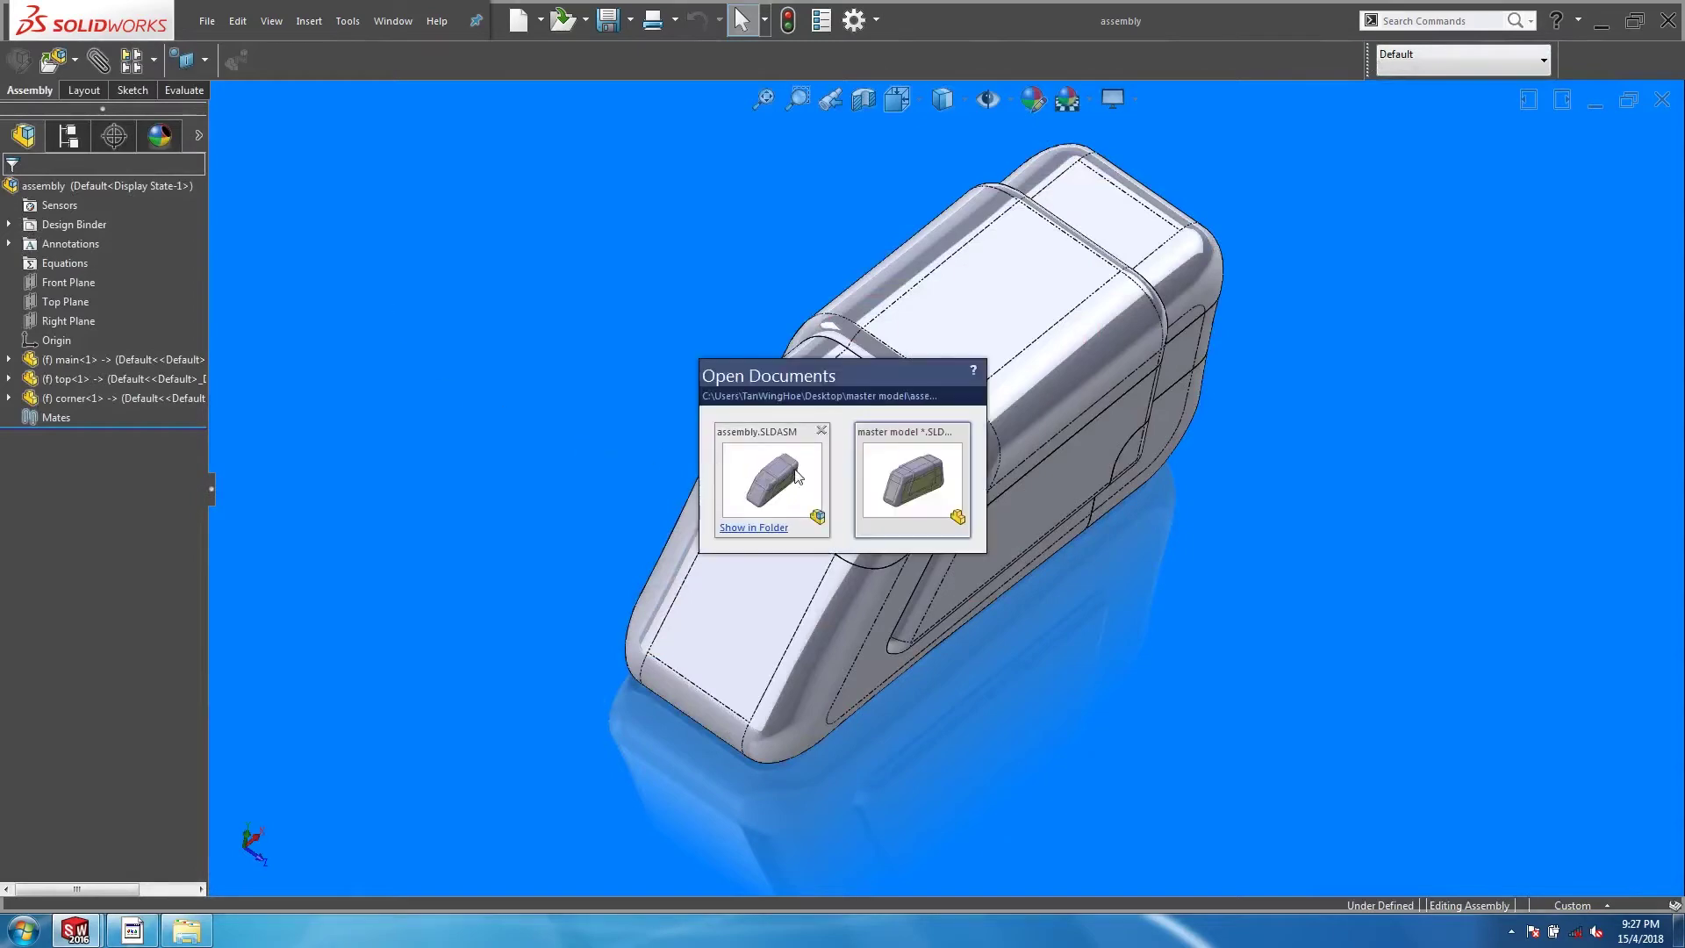
{"action": "left_click", "coordinate": [893, 472]}
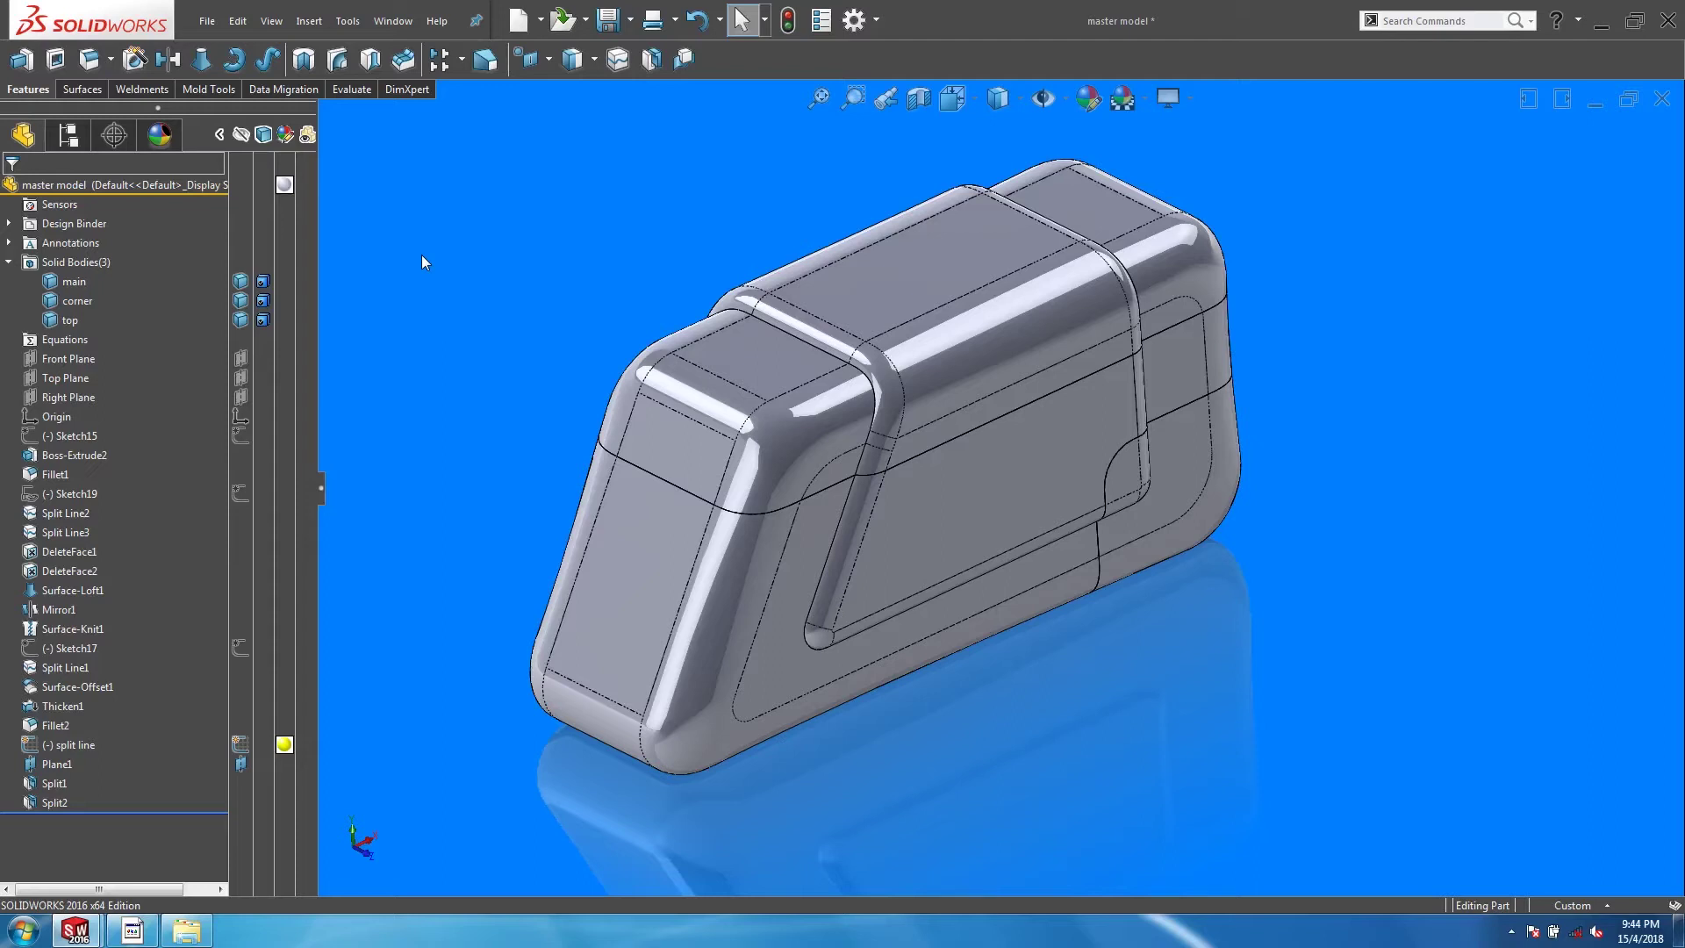
Step: Create a new empty part
{"action": "left_click", "coordinate": [207, 21]}
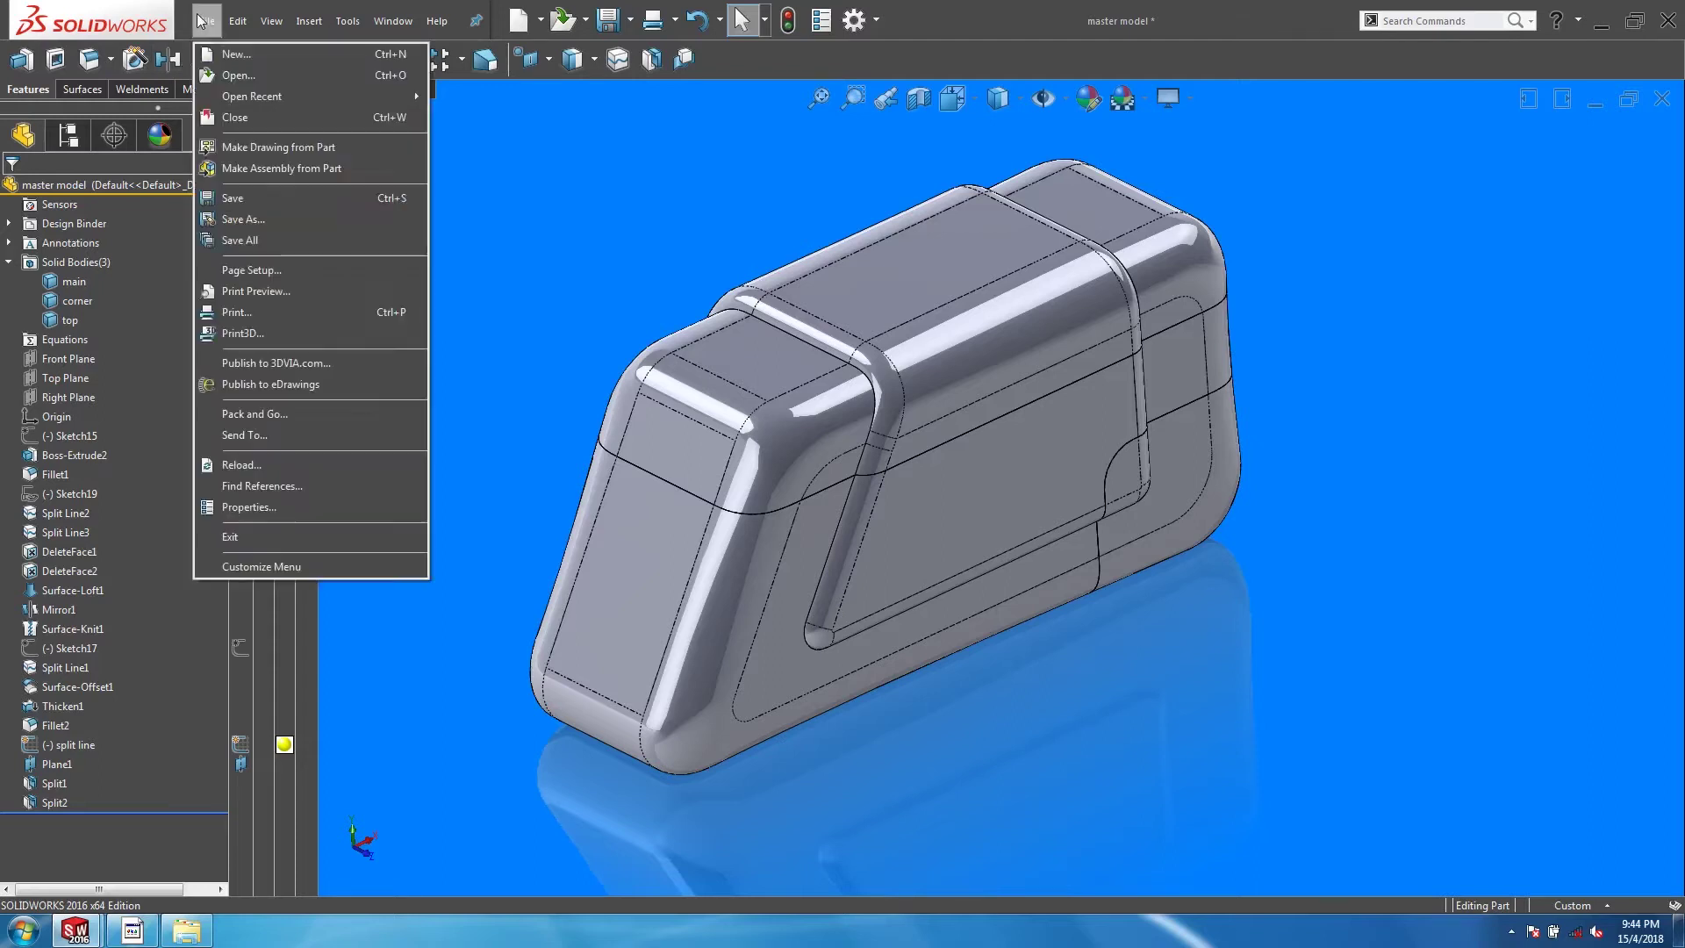
{"action": "left_click", "coordinate": [229, 56]}
{"action": "double_click", "coordinate": [231, 294]}
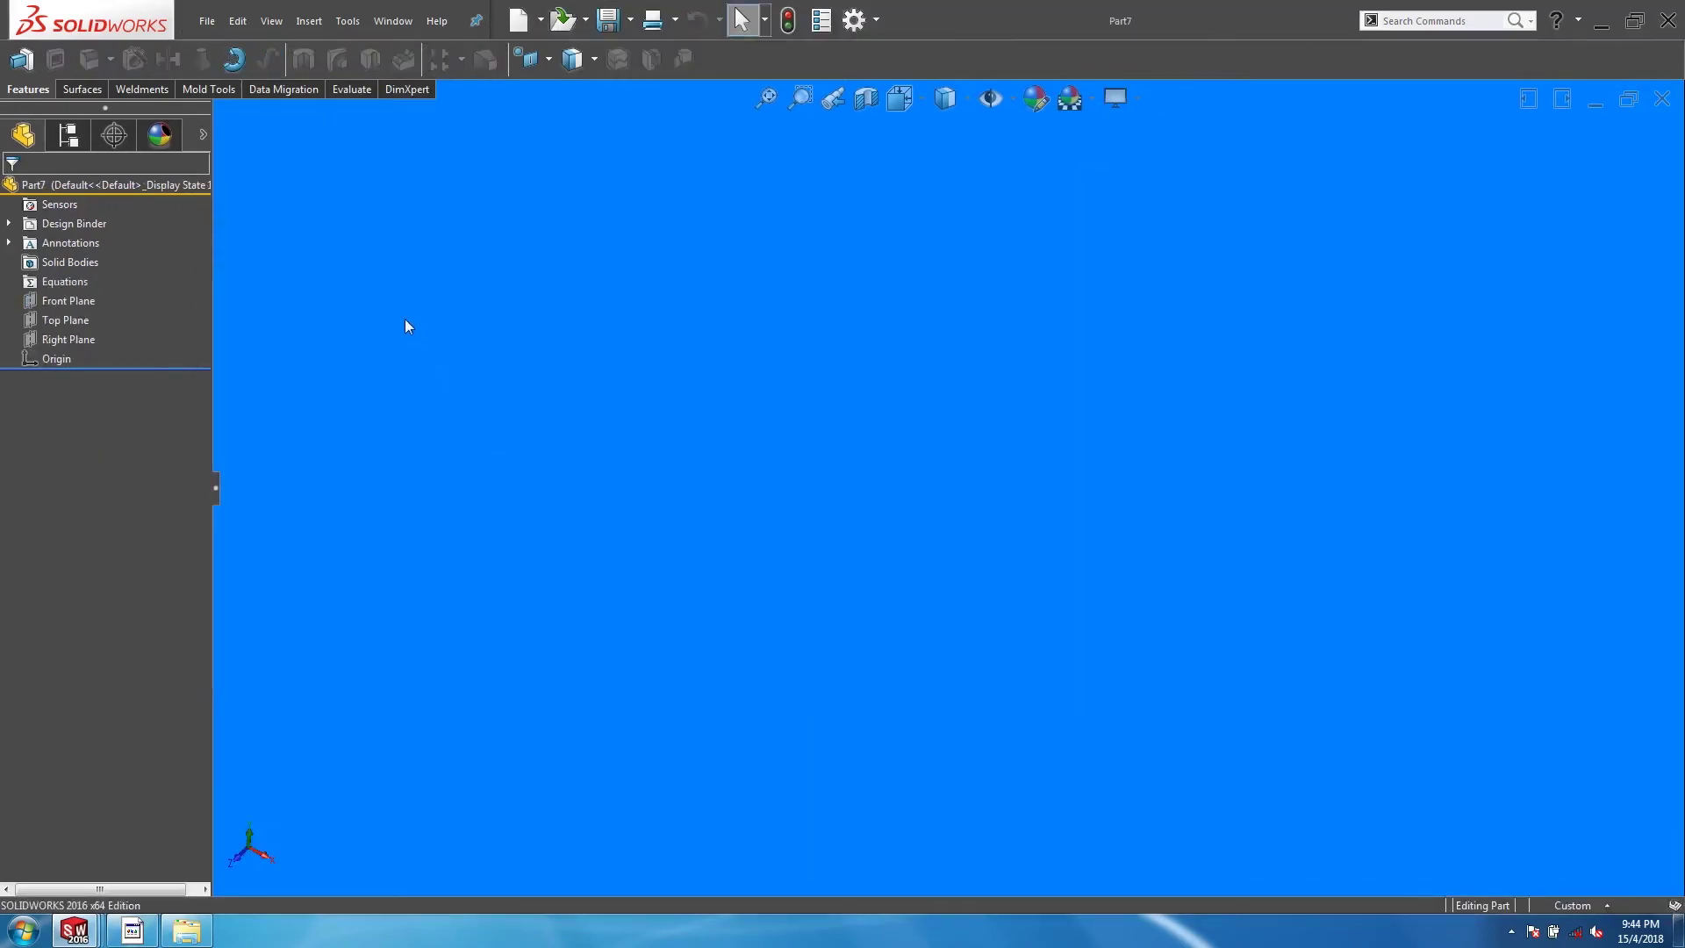
Step: Insert the master model file into the new part with Insert > Part
{"action": "left_click", "coordinate": [309, 20]}
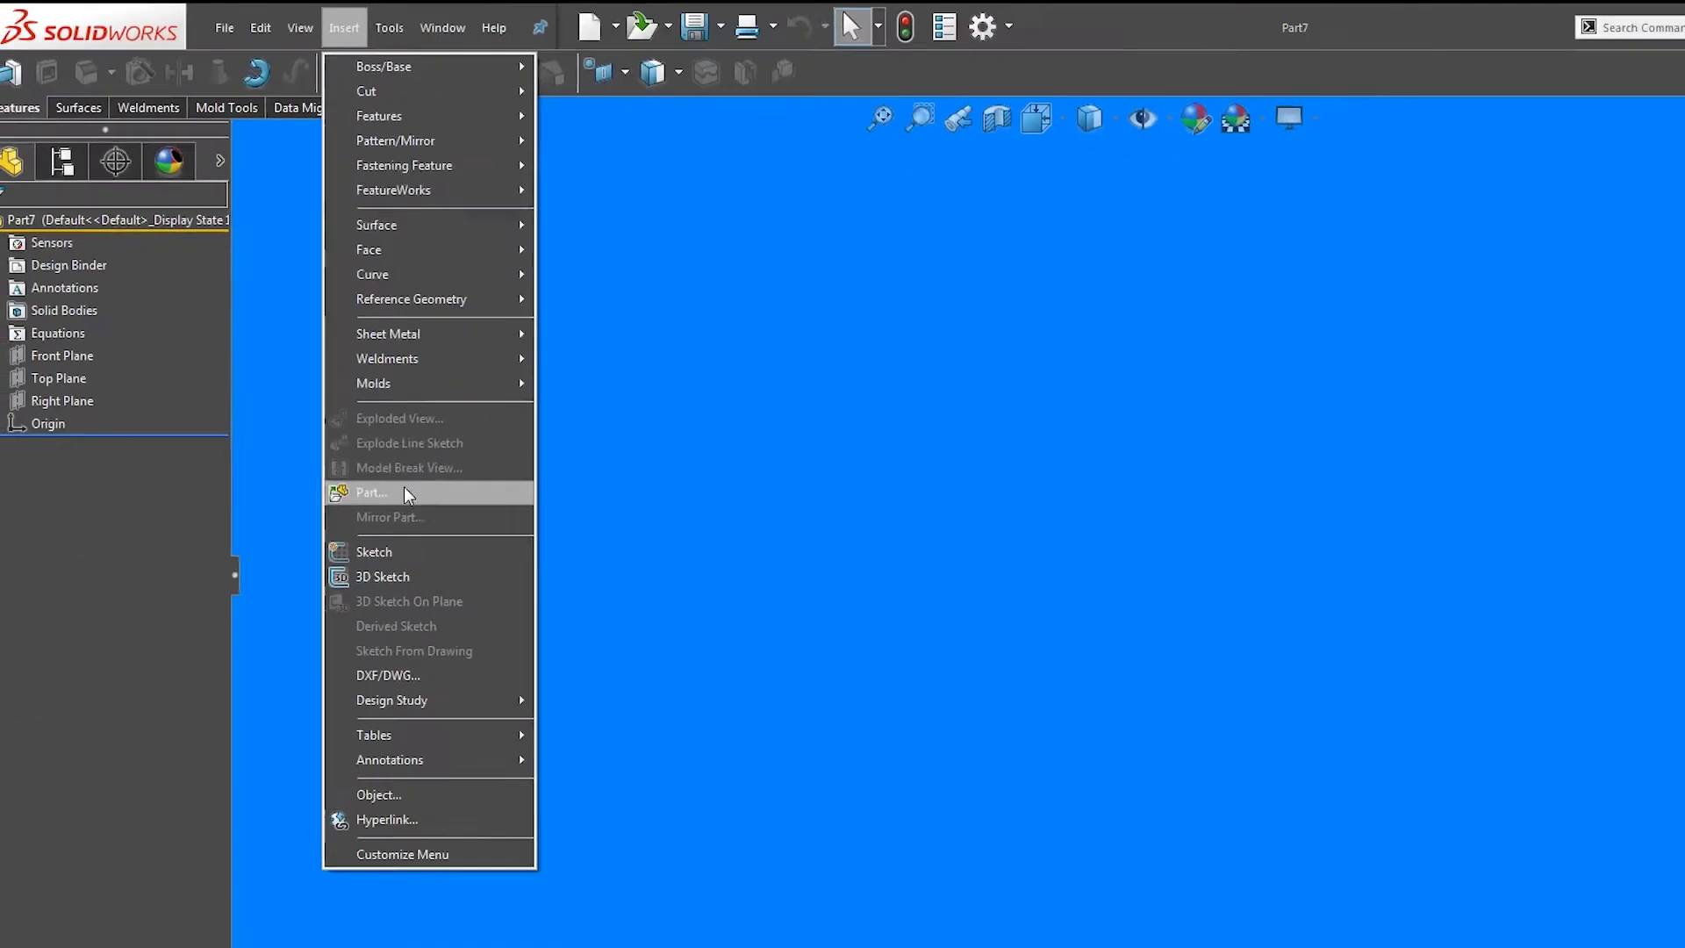
{"action": "left_click", "coordinate": [612, 840]}
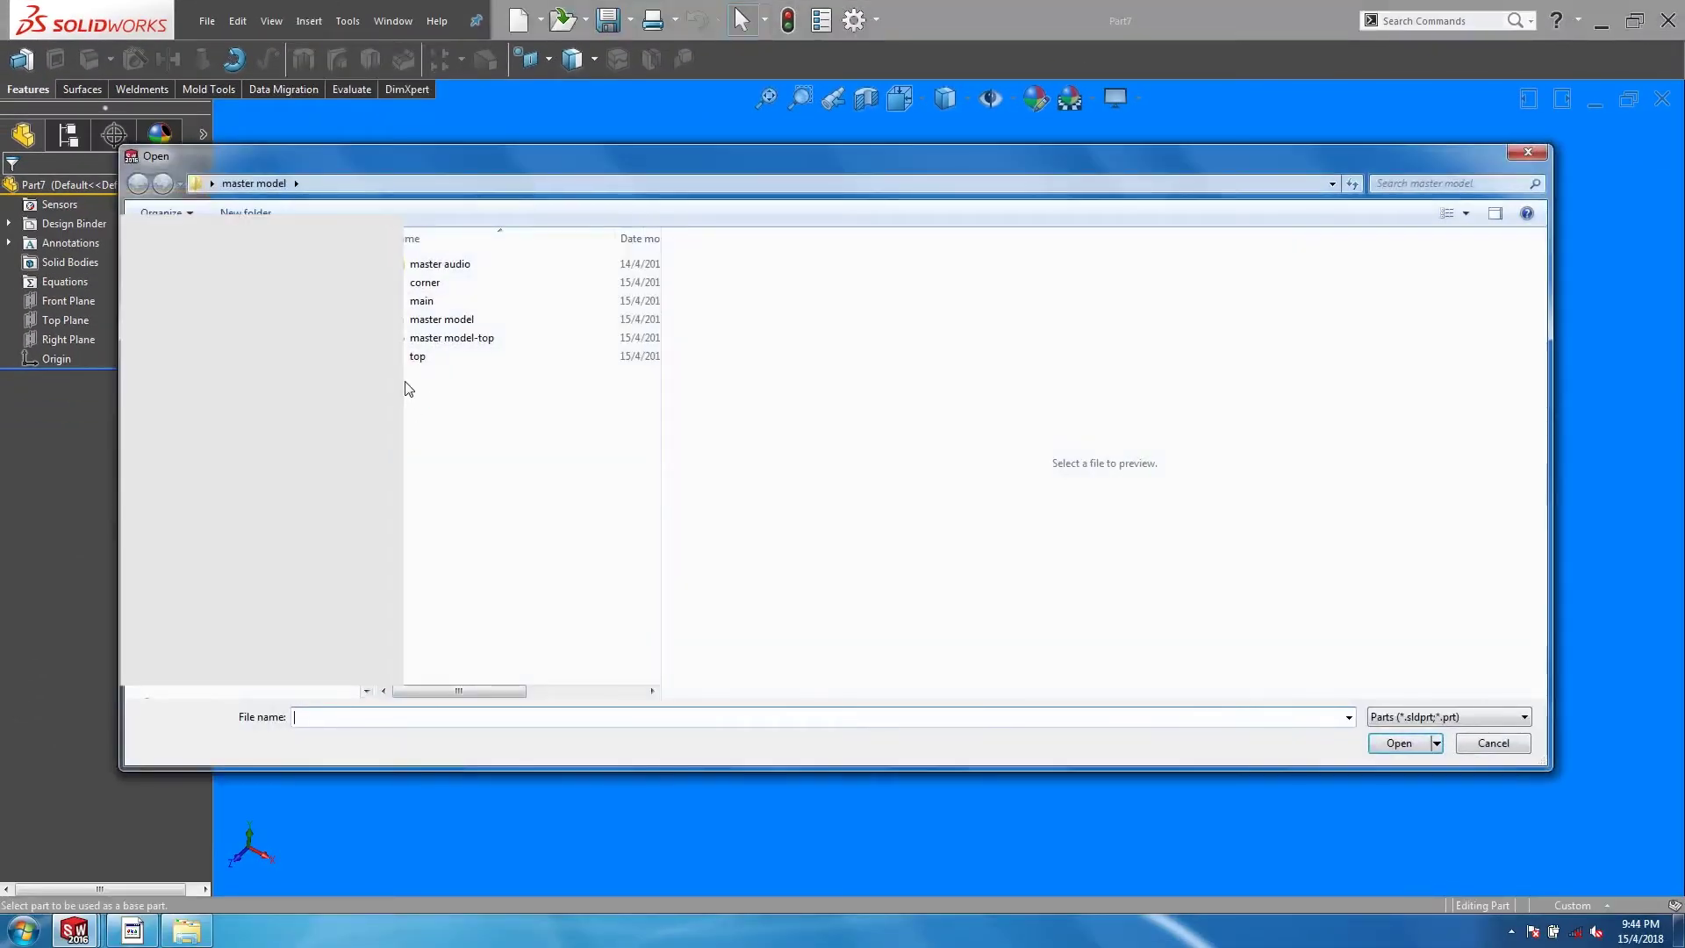
{"action": "left_click", "coordinate": [432, 321]}
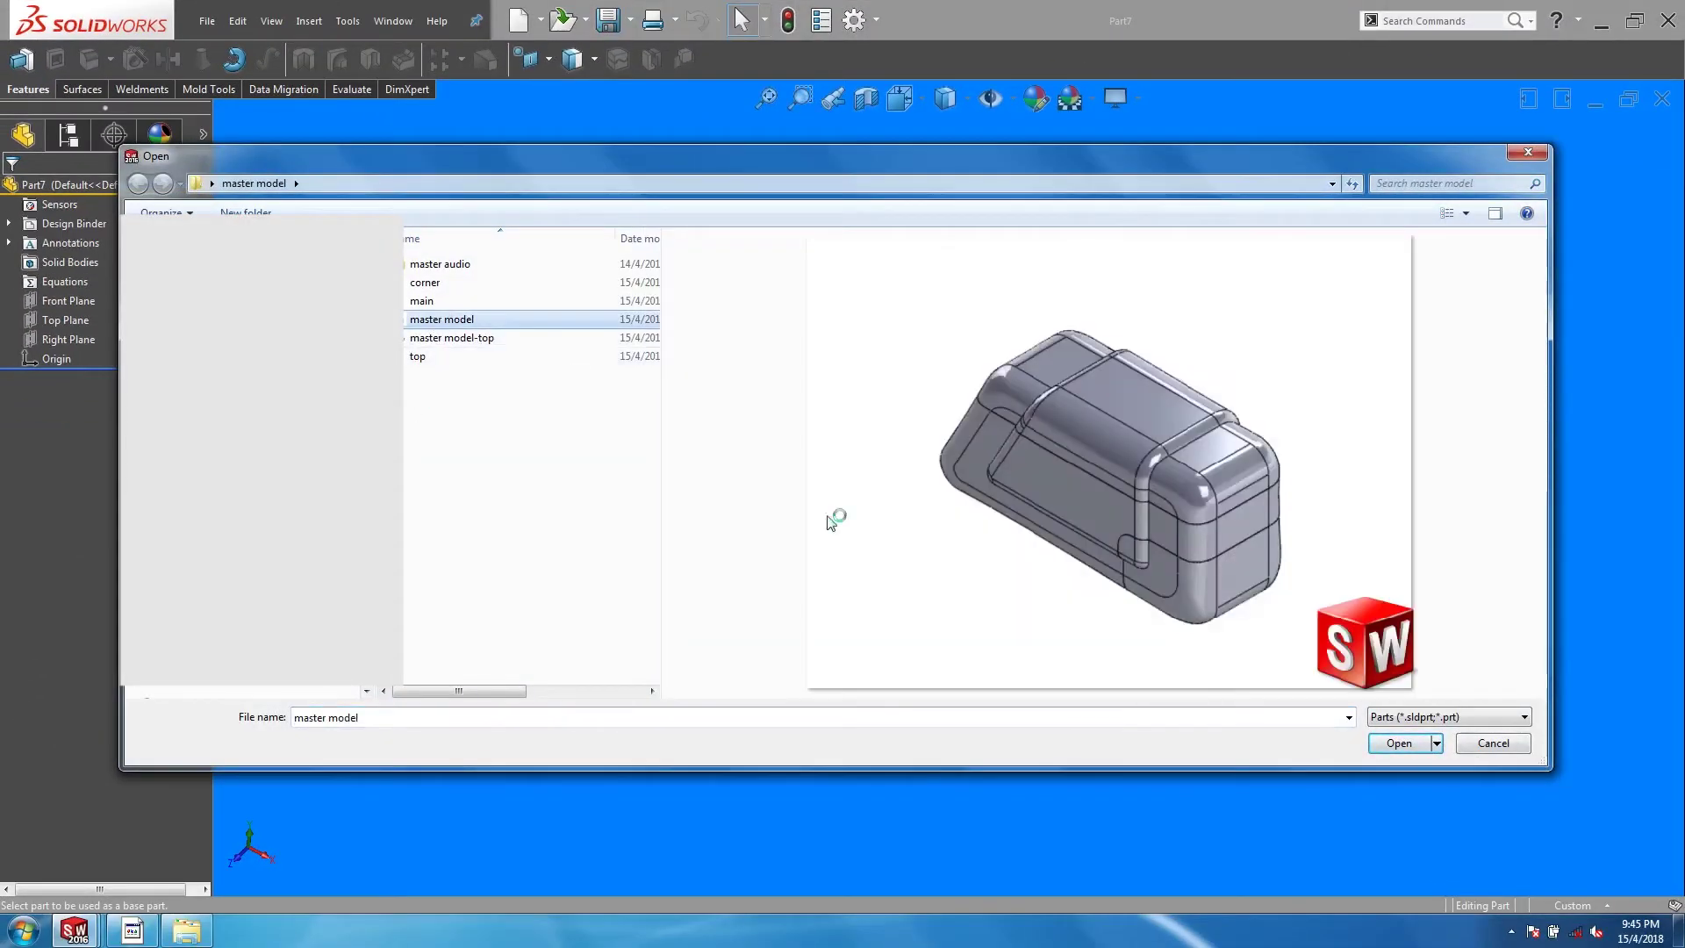
{"action": "left_click", "coordinate": [1403, 744]}
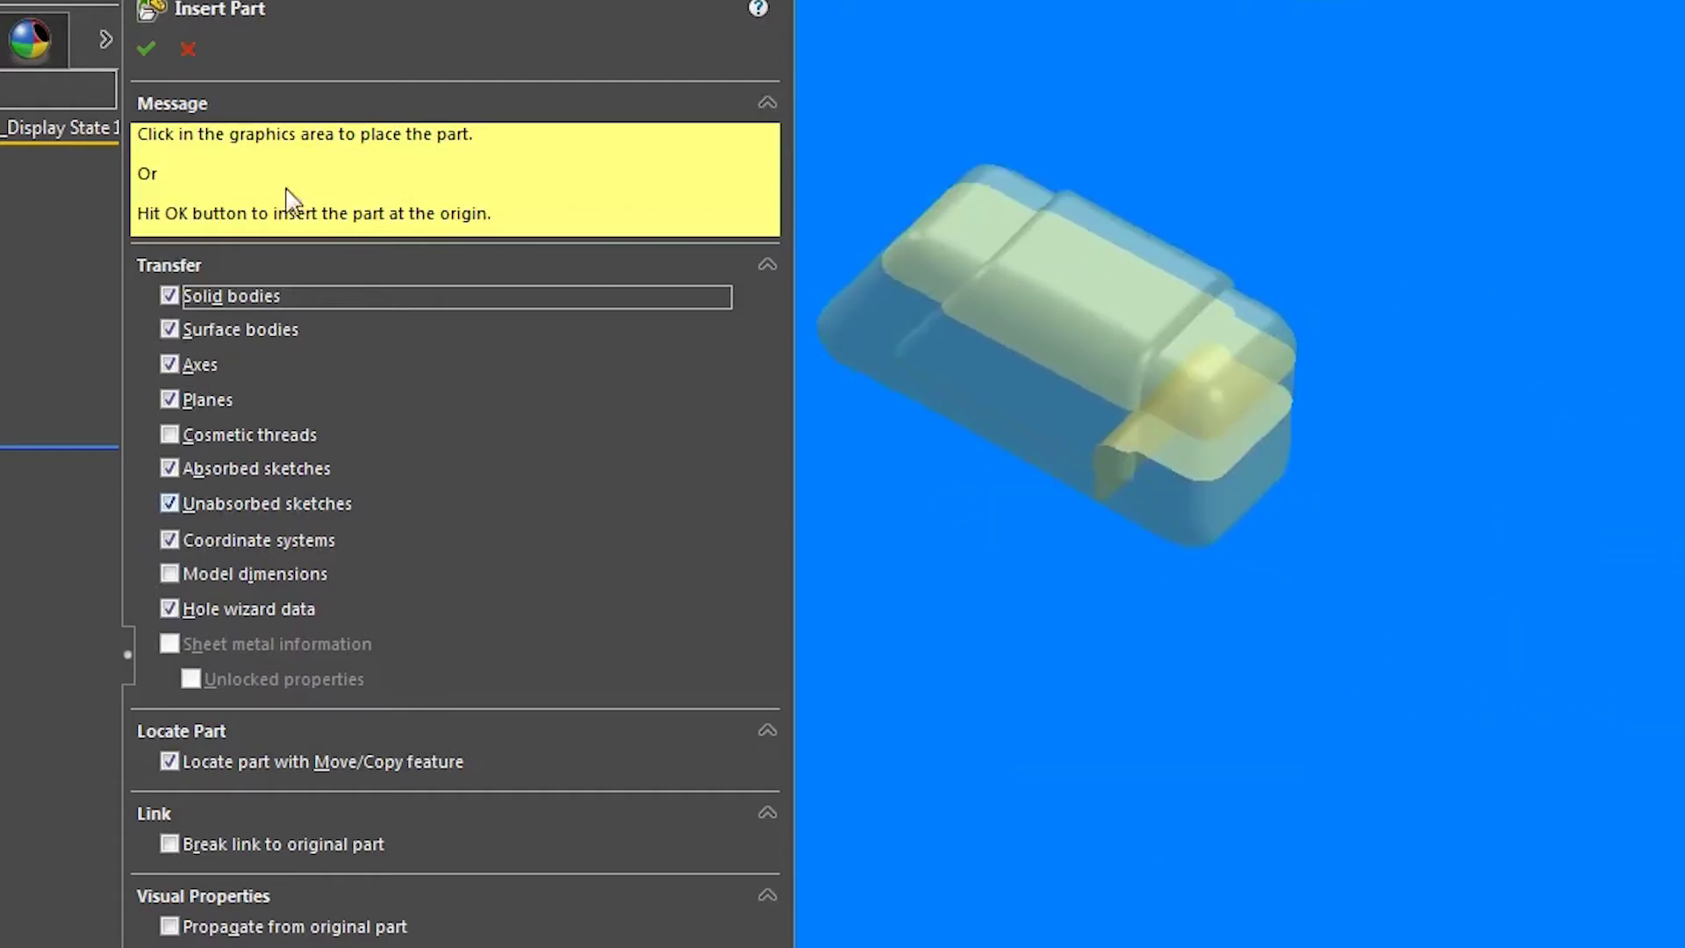
Step: Place the master model at the origin and expand its tree to show the four sketches
{"action": "left_click", "coordinate": [147, 50]}
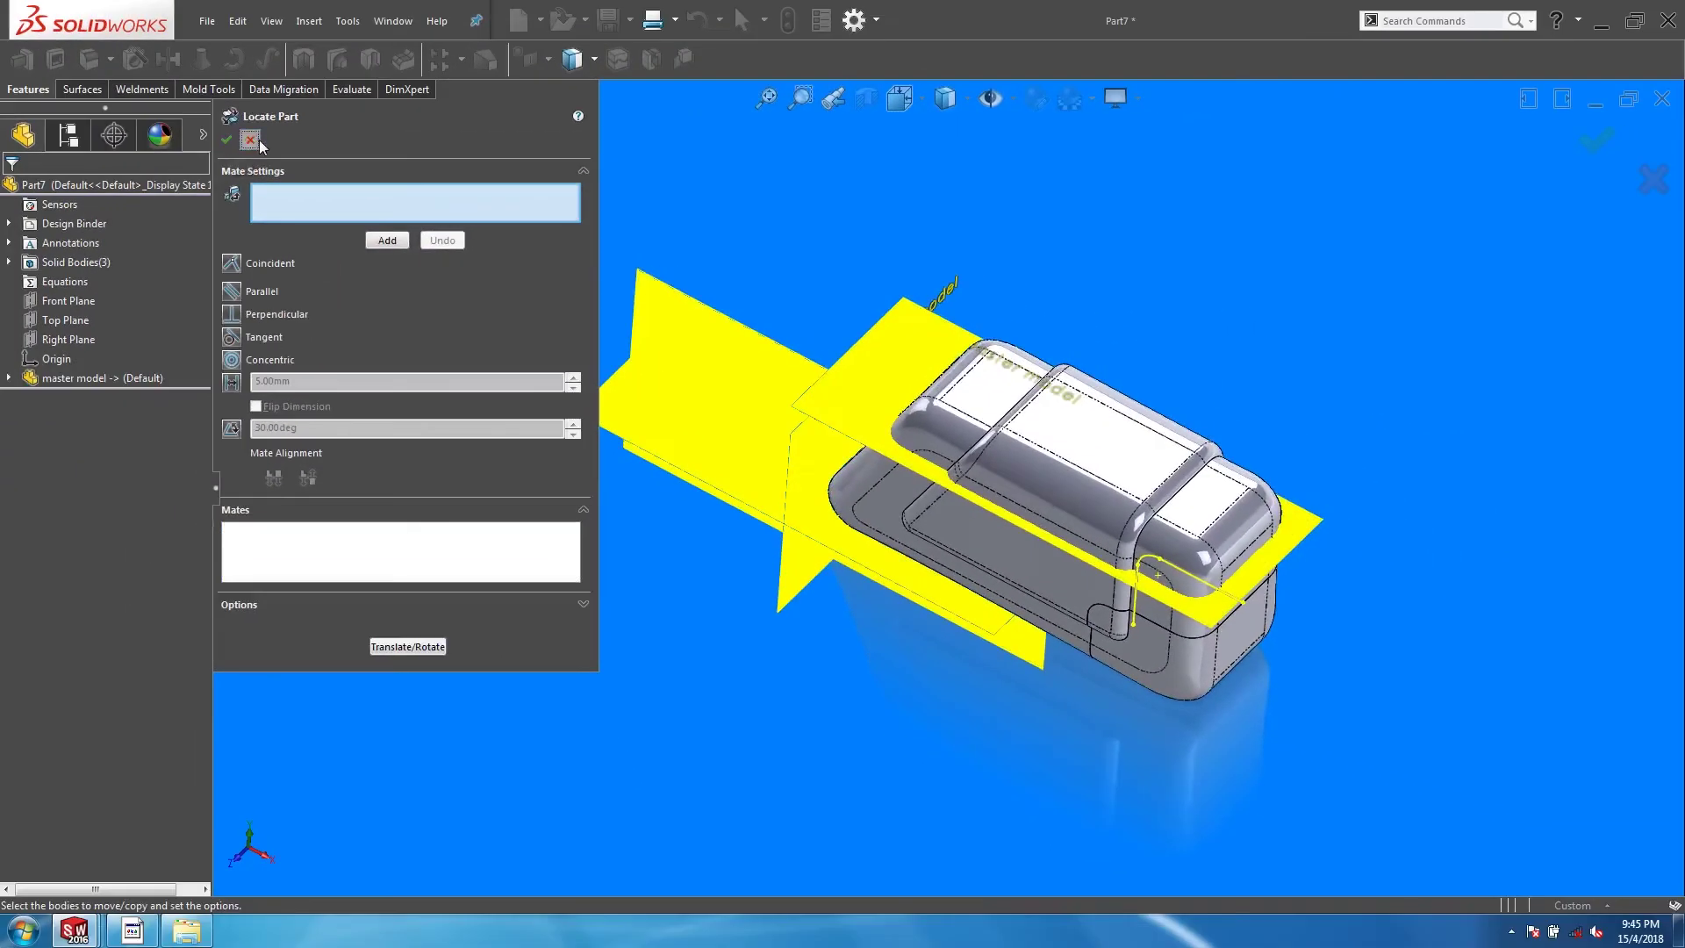
{"action": "left_click", "coordinate": [155, 58]}
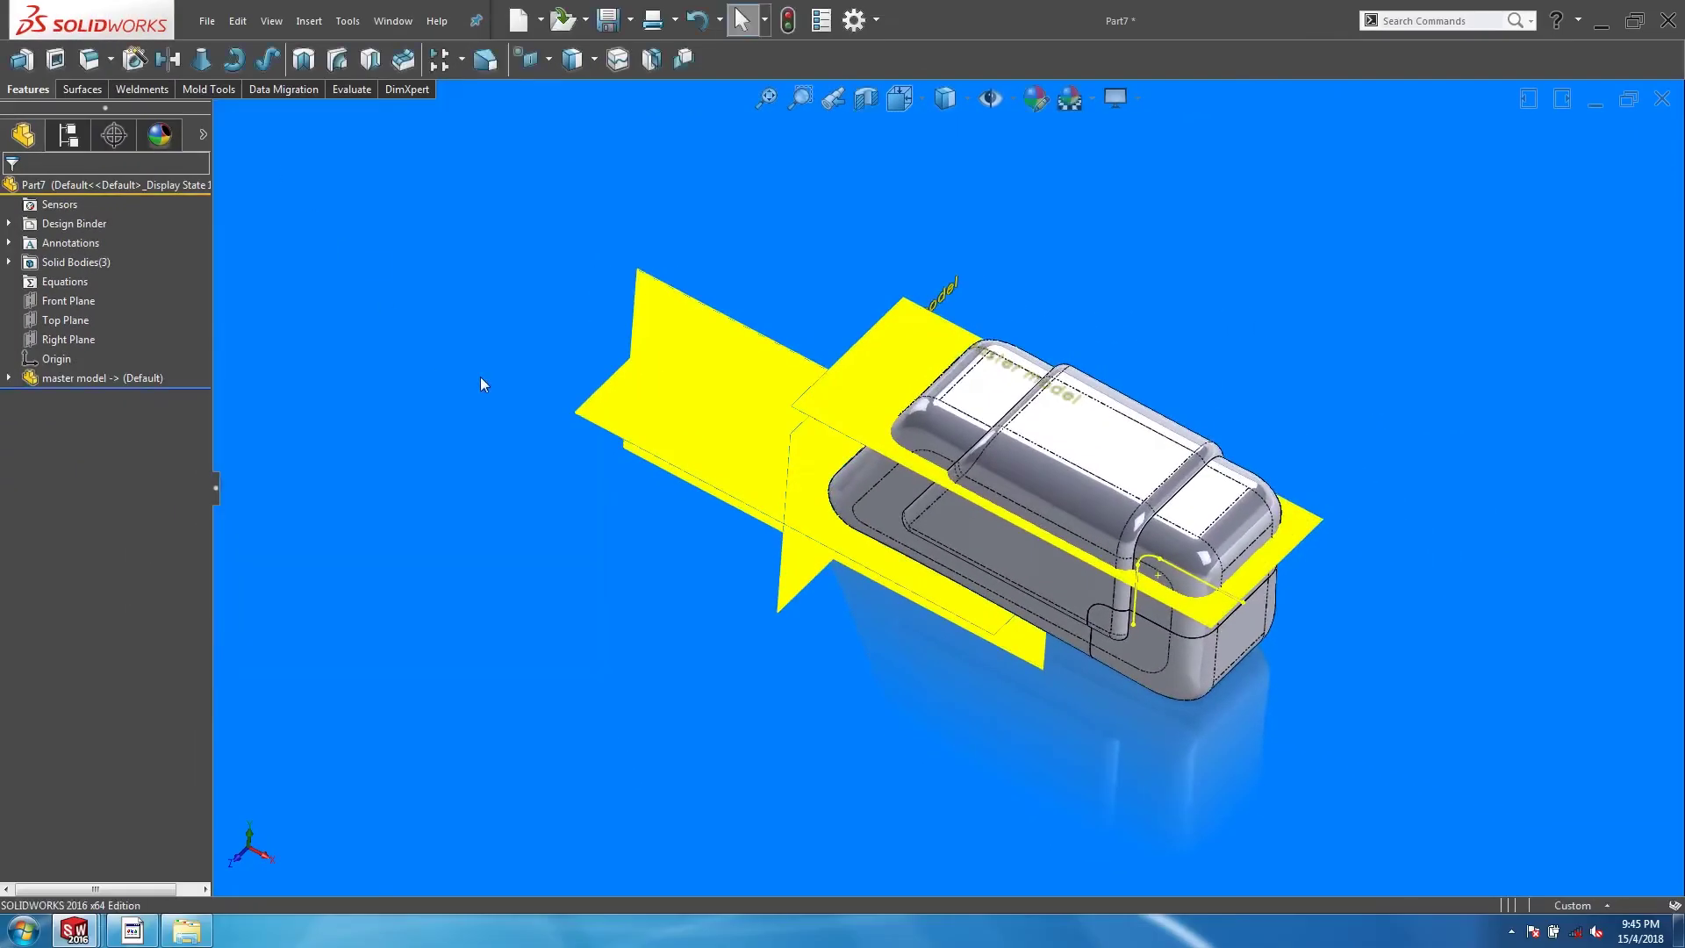
{"action": "key", "text": "s"}
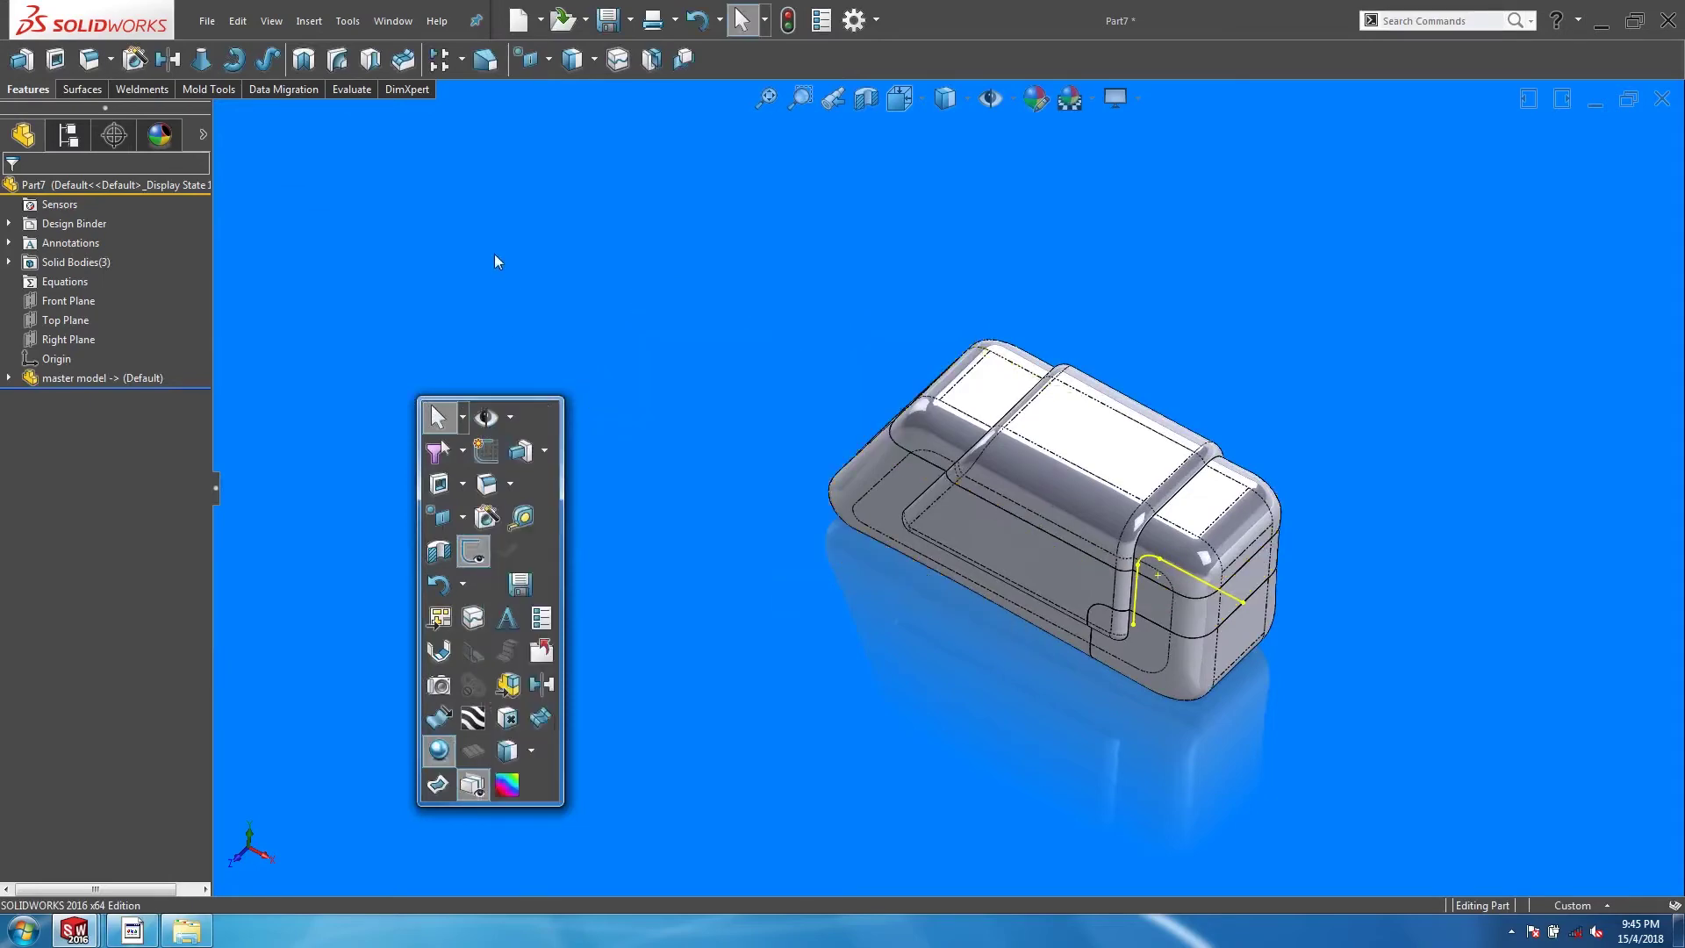
{"action": "left_click", "coordinate": [8, 377]}
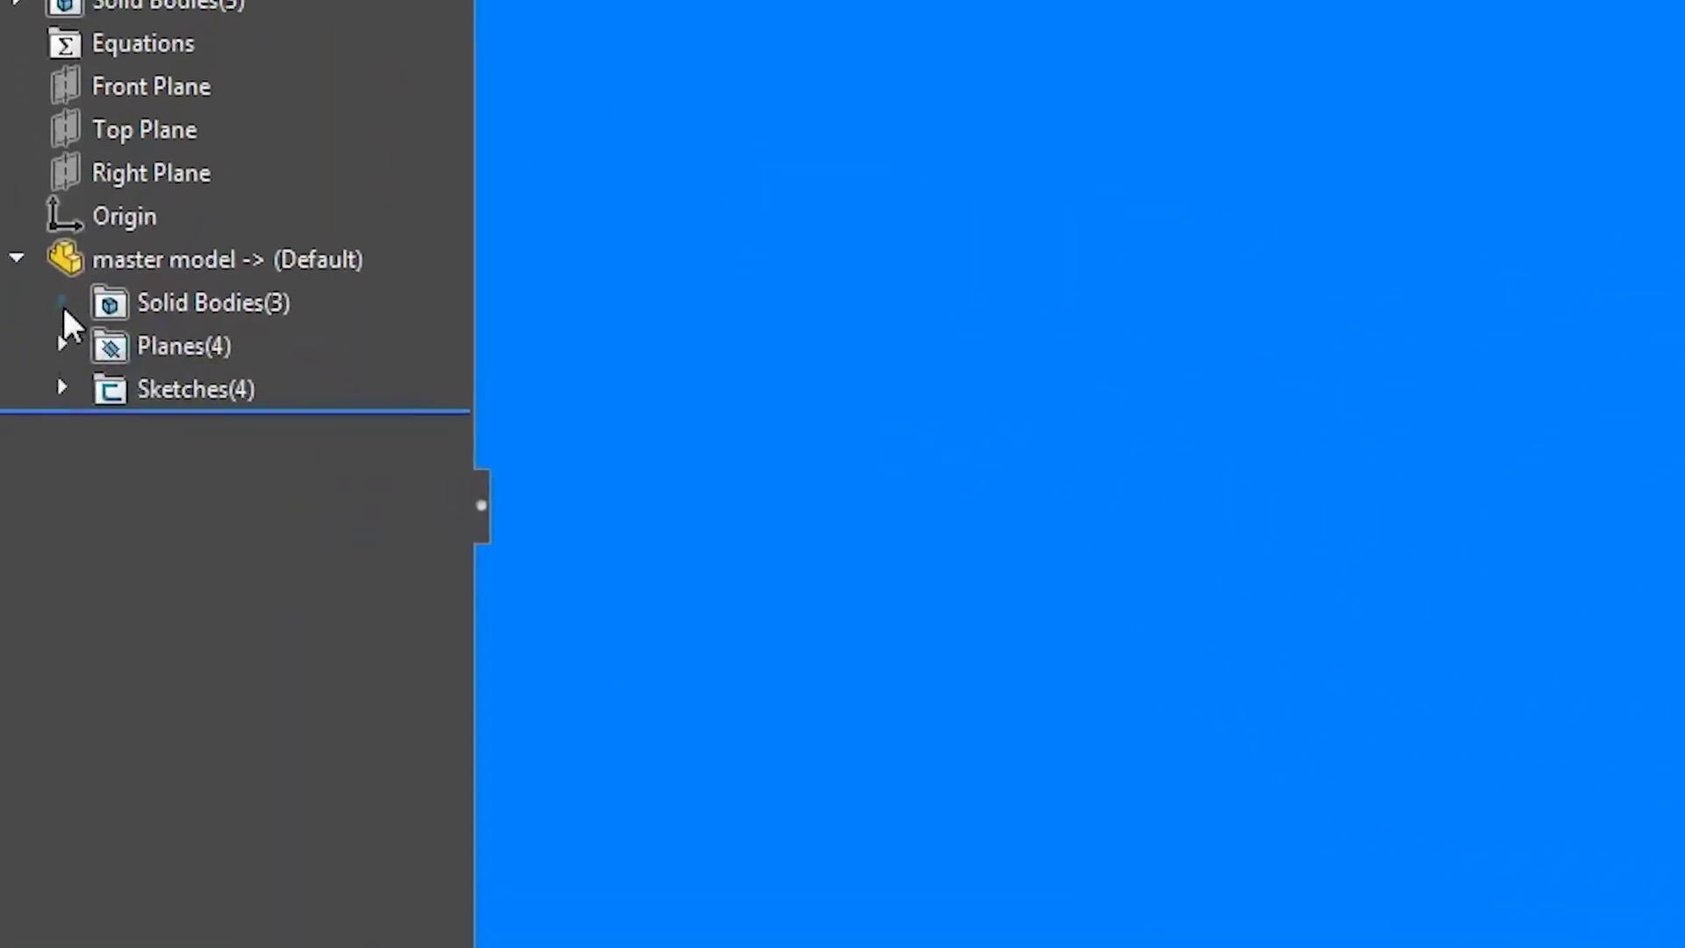
{"action": "left_click", "coordinate": [61, 388]}
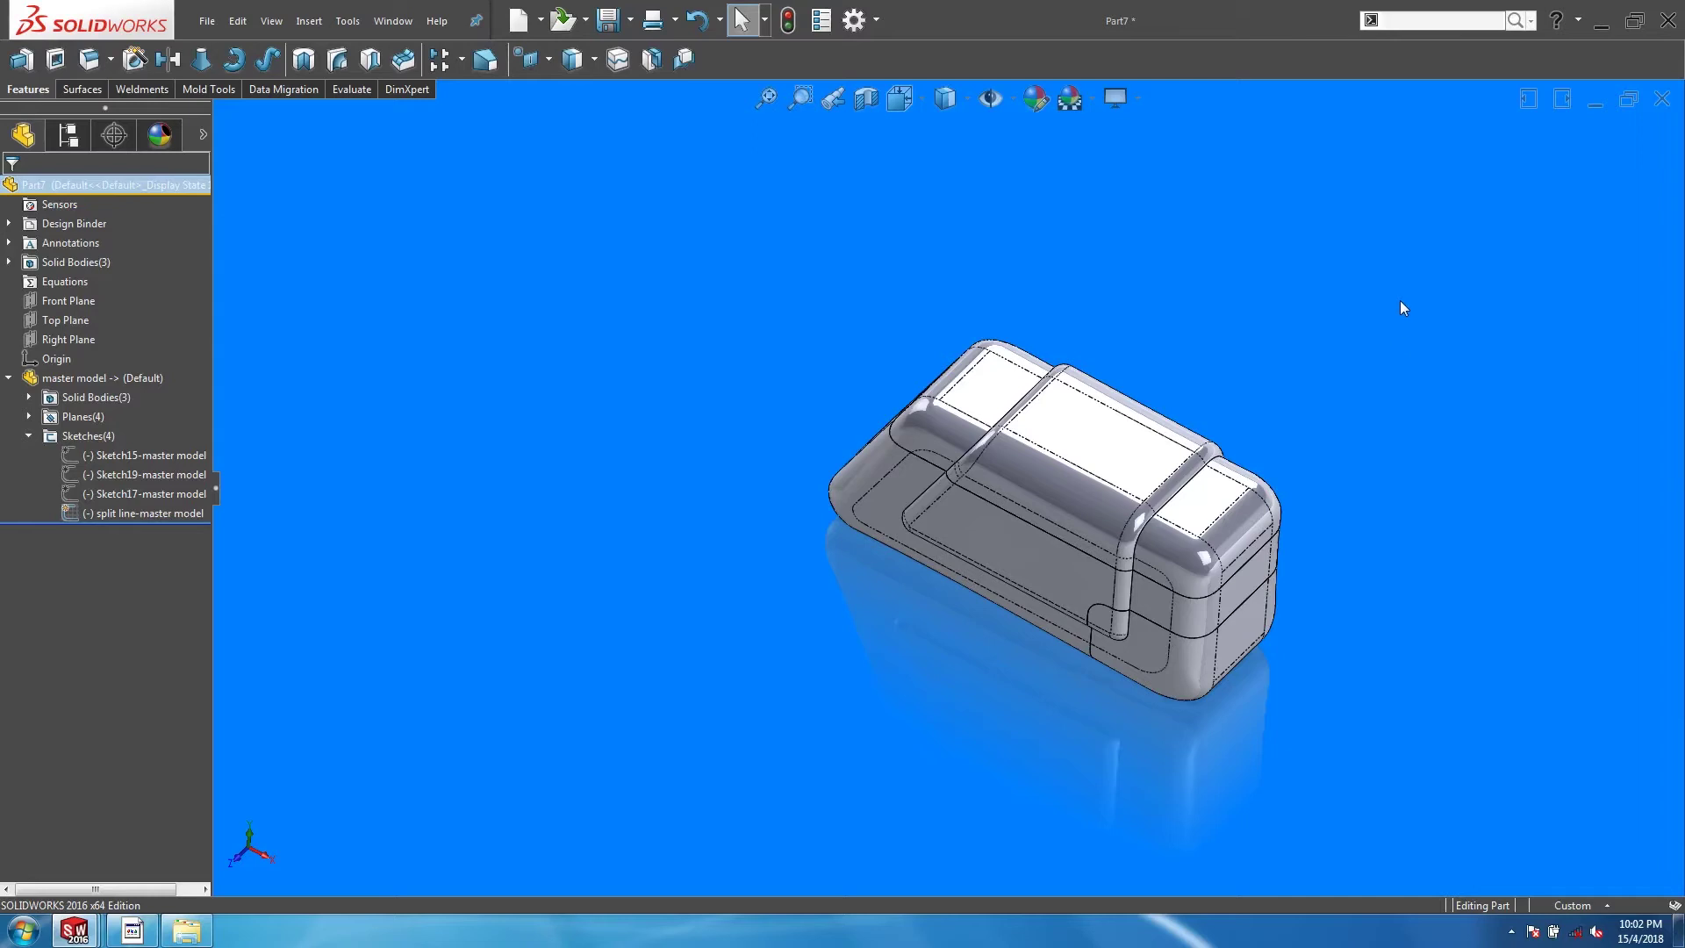
{"action": "type", "text": "de"}
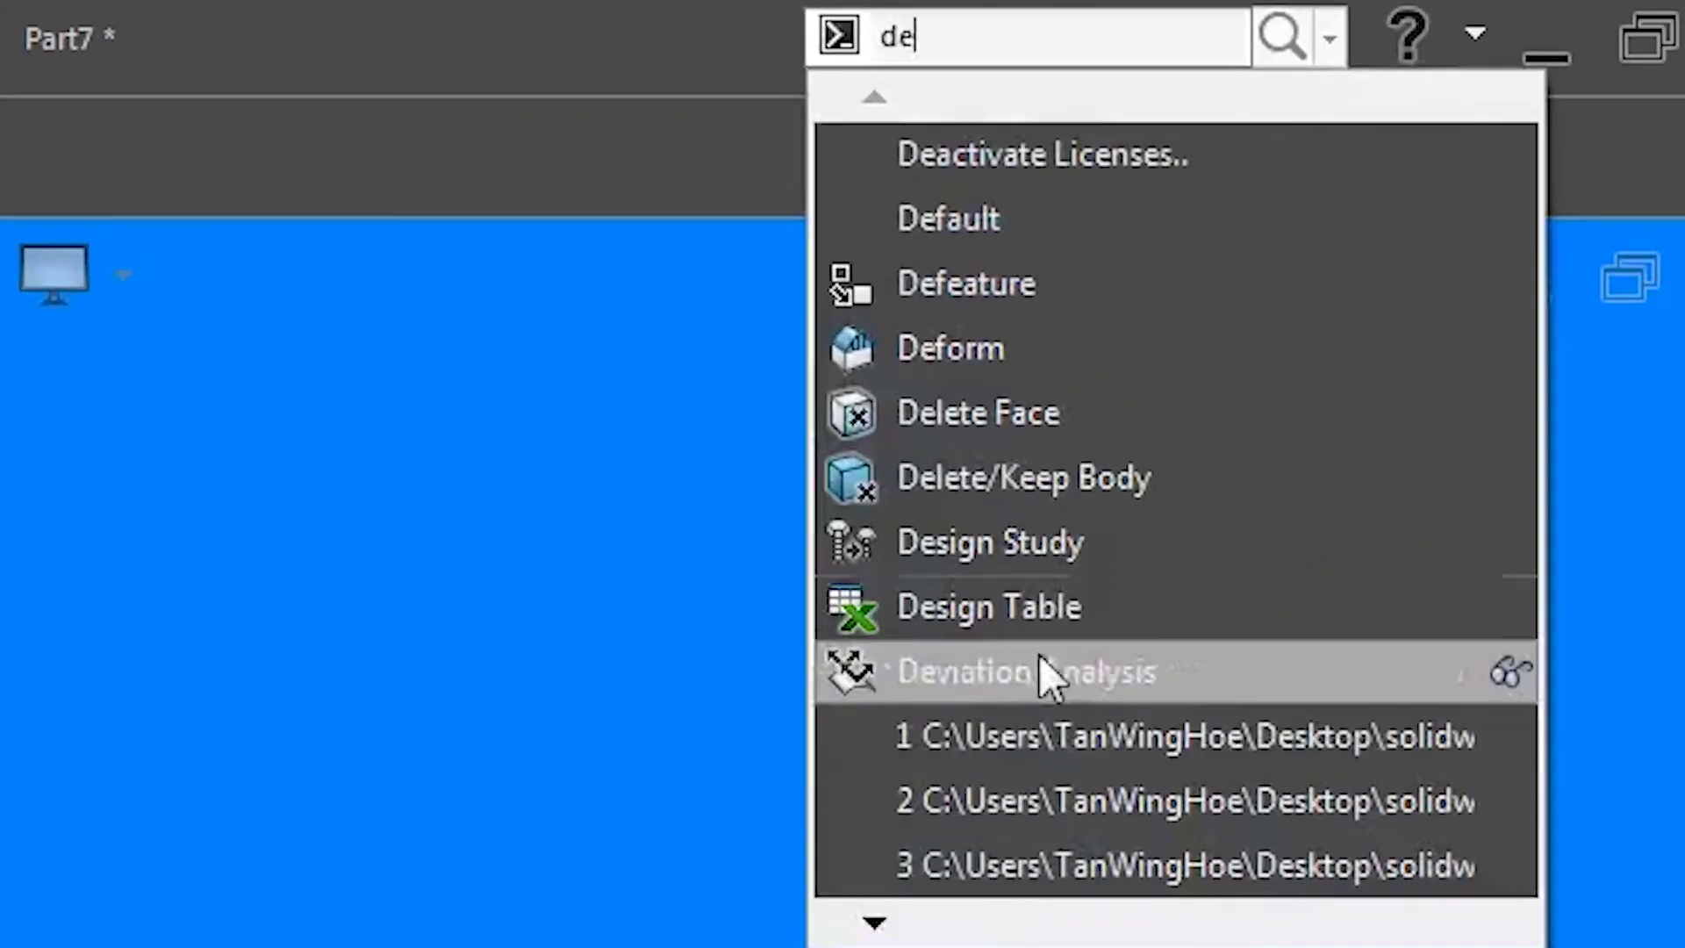
Step: Add a Delete/Keep Body feature that keeps only the top body
{"action": "left_click", "coordinate": [923, 485]}
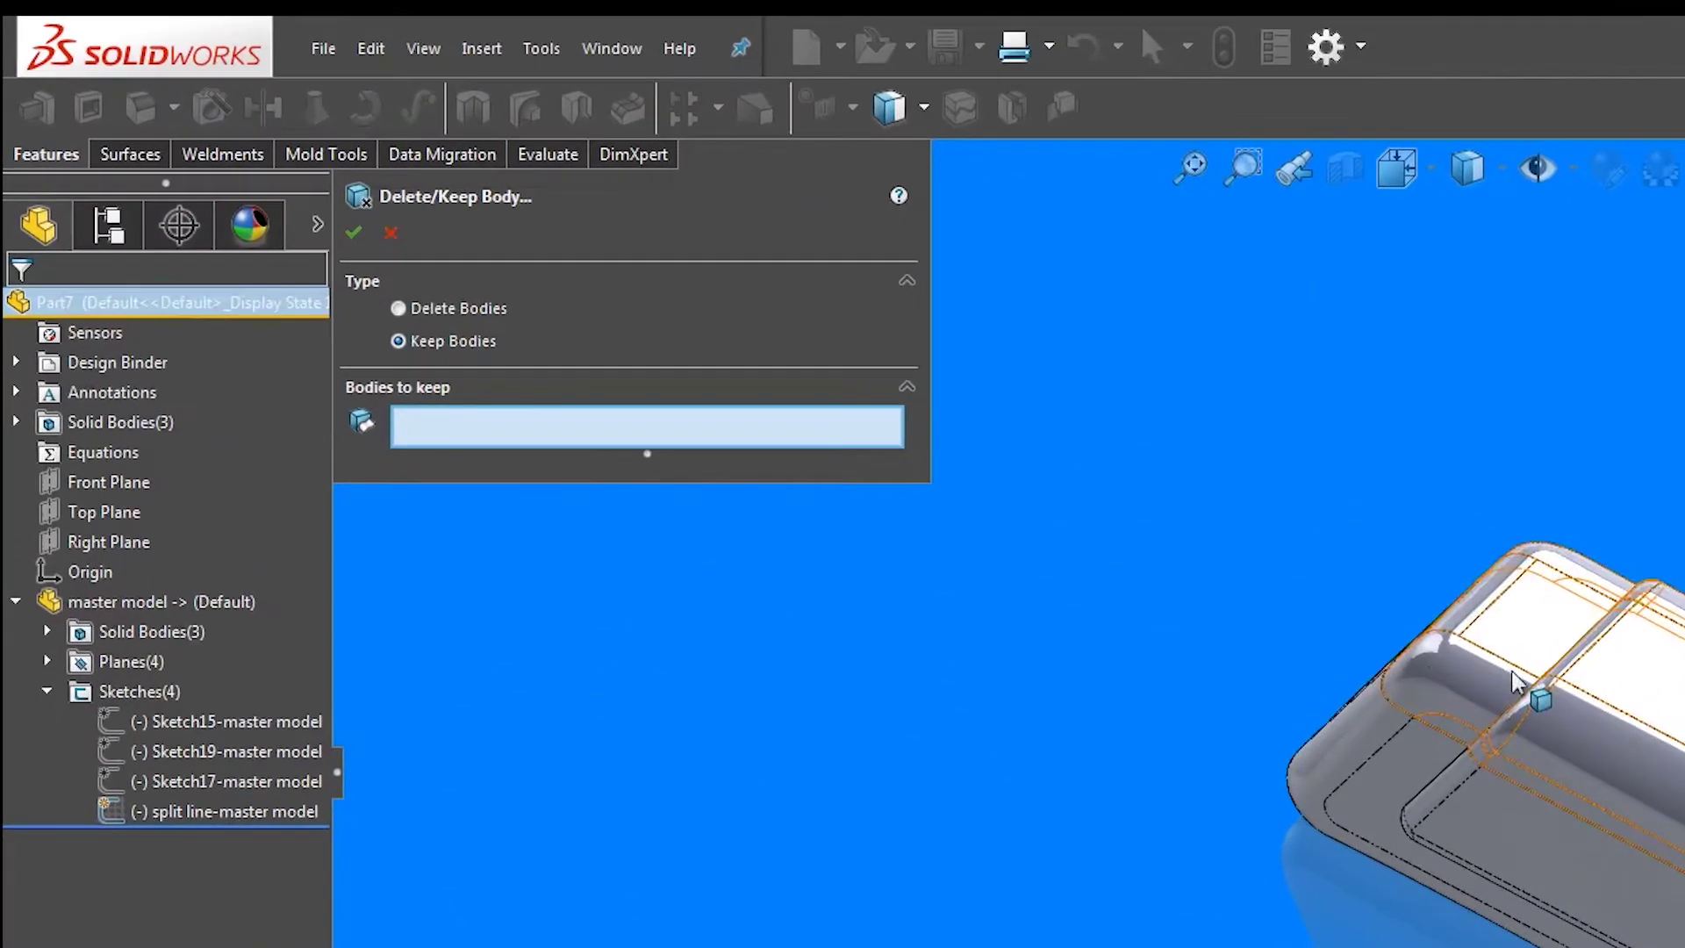
{"action": "left_click", "coordinate": [985, 430]}
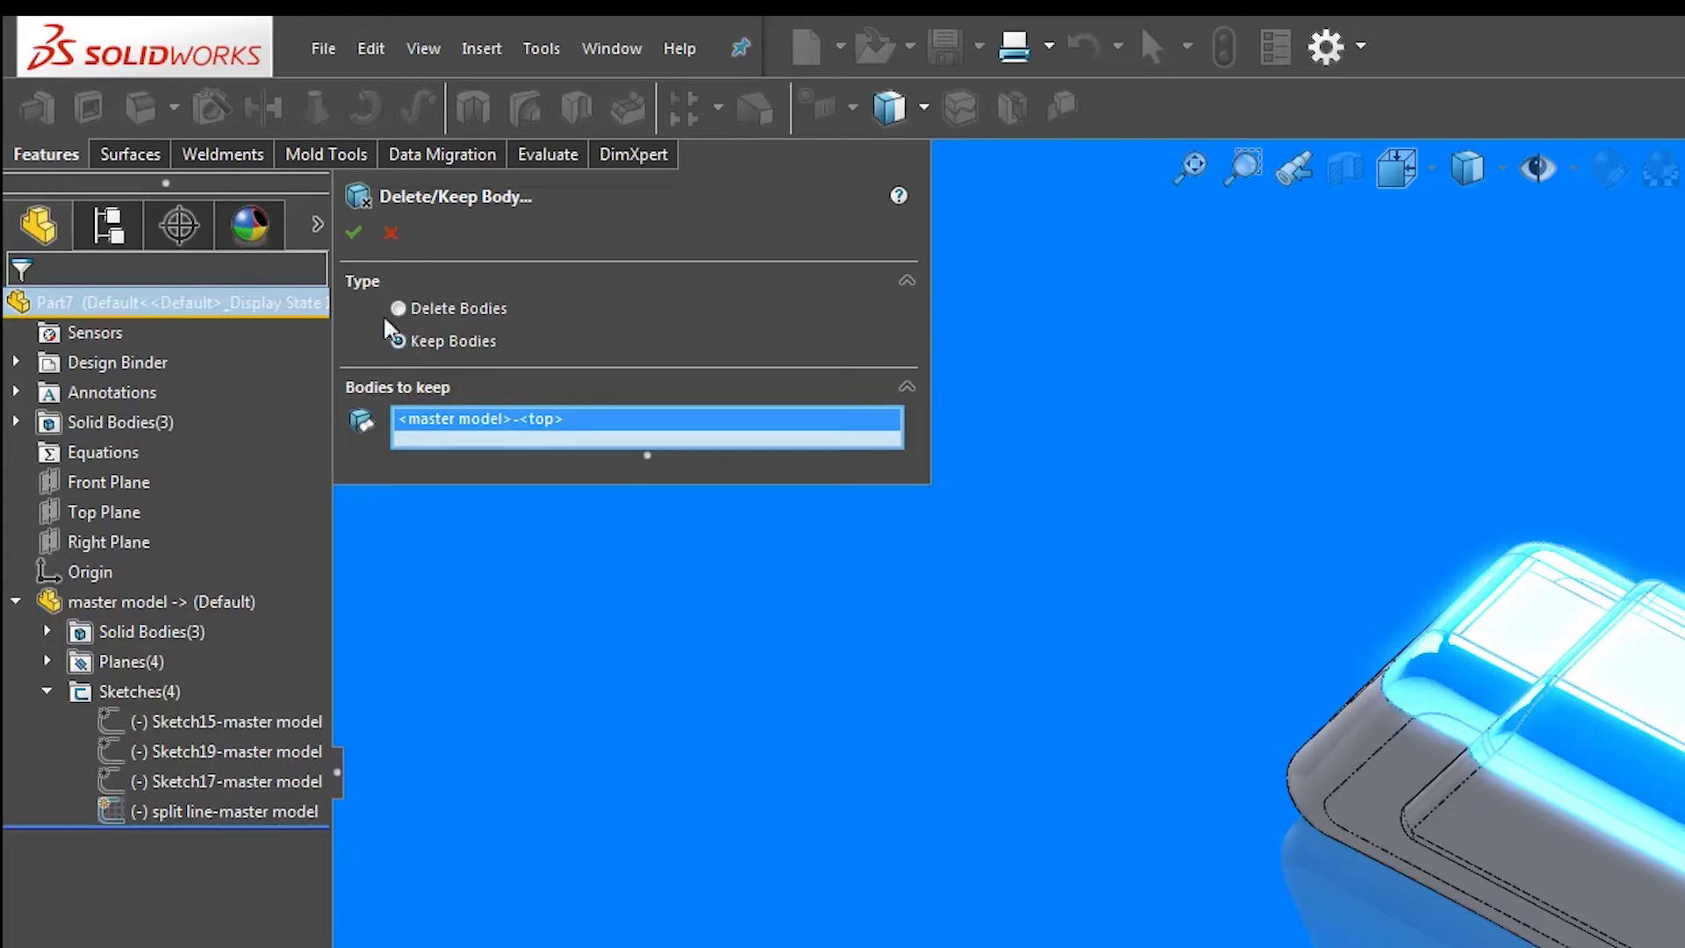
{"action": "left_click", "coordinate": [354, 232]}
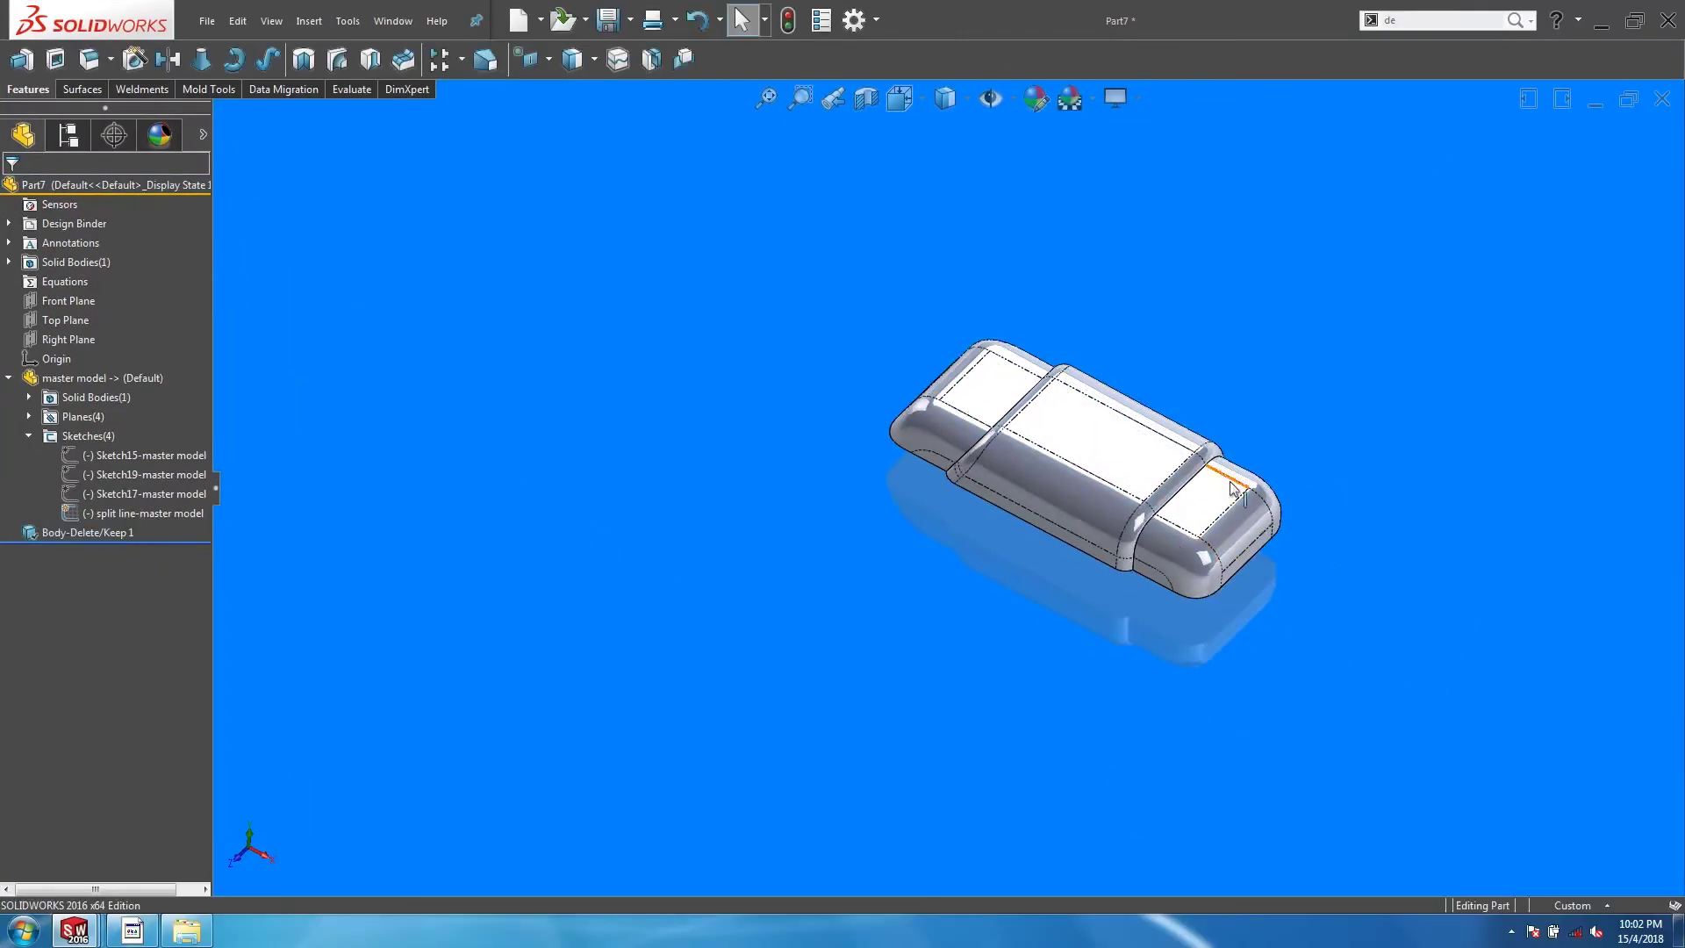
Step: Shell the top body, leaving the chosen face open
{"action": "middle_click_drag", "start_coordinate": [1057, 370], "coordinate": [444, 421]}
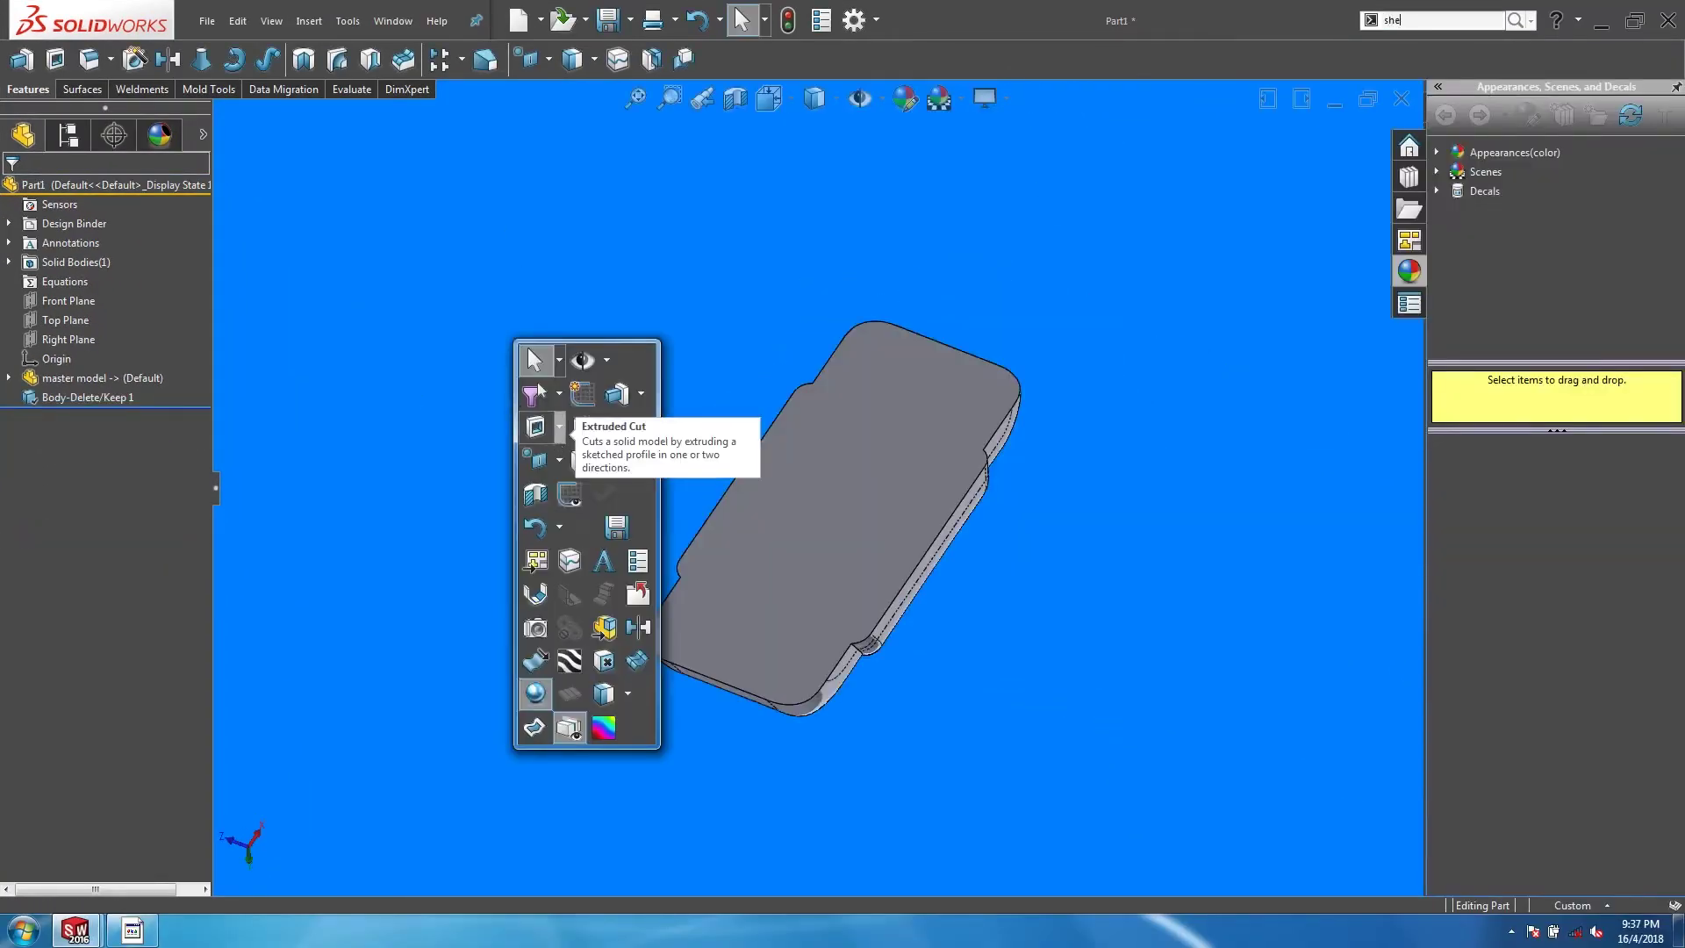
{"action": "left_click", "coordinate": [544, 399]}
{"action": "left_click", "coordinate": [777, 523]}
{"action": "right_click", "coordinate": [777, 524]}
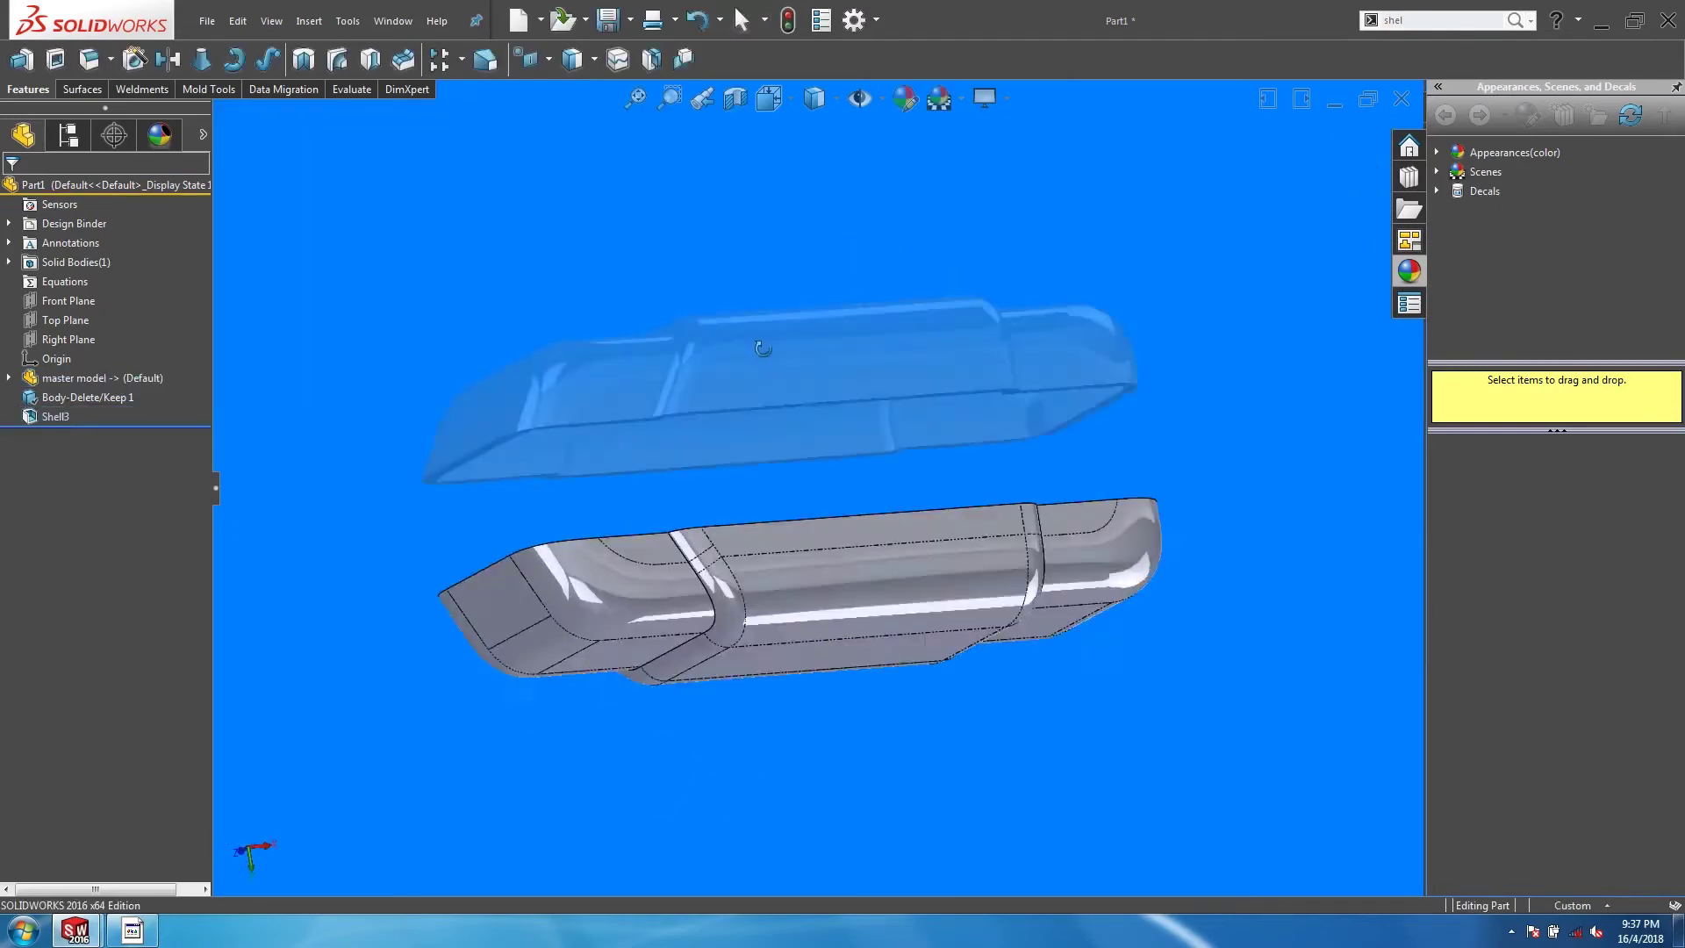
Step: Sketch a vertical line across the floor and turn it into a 2 mm rib
{"action": "left_click", "coordinate": [735, 97]}
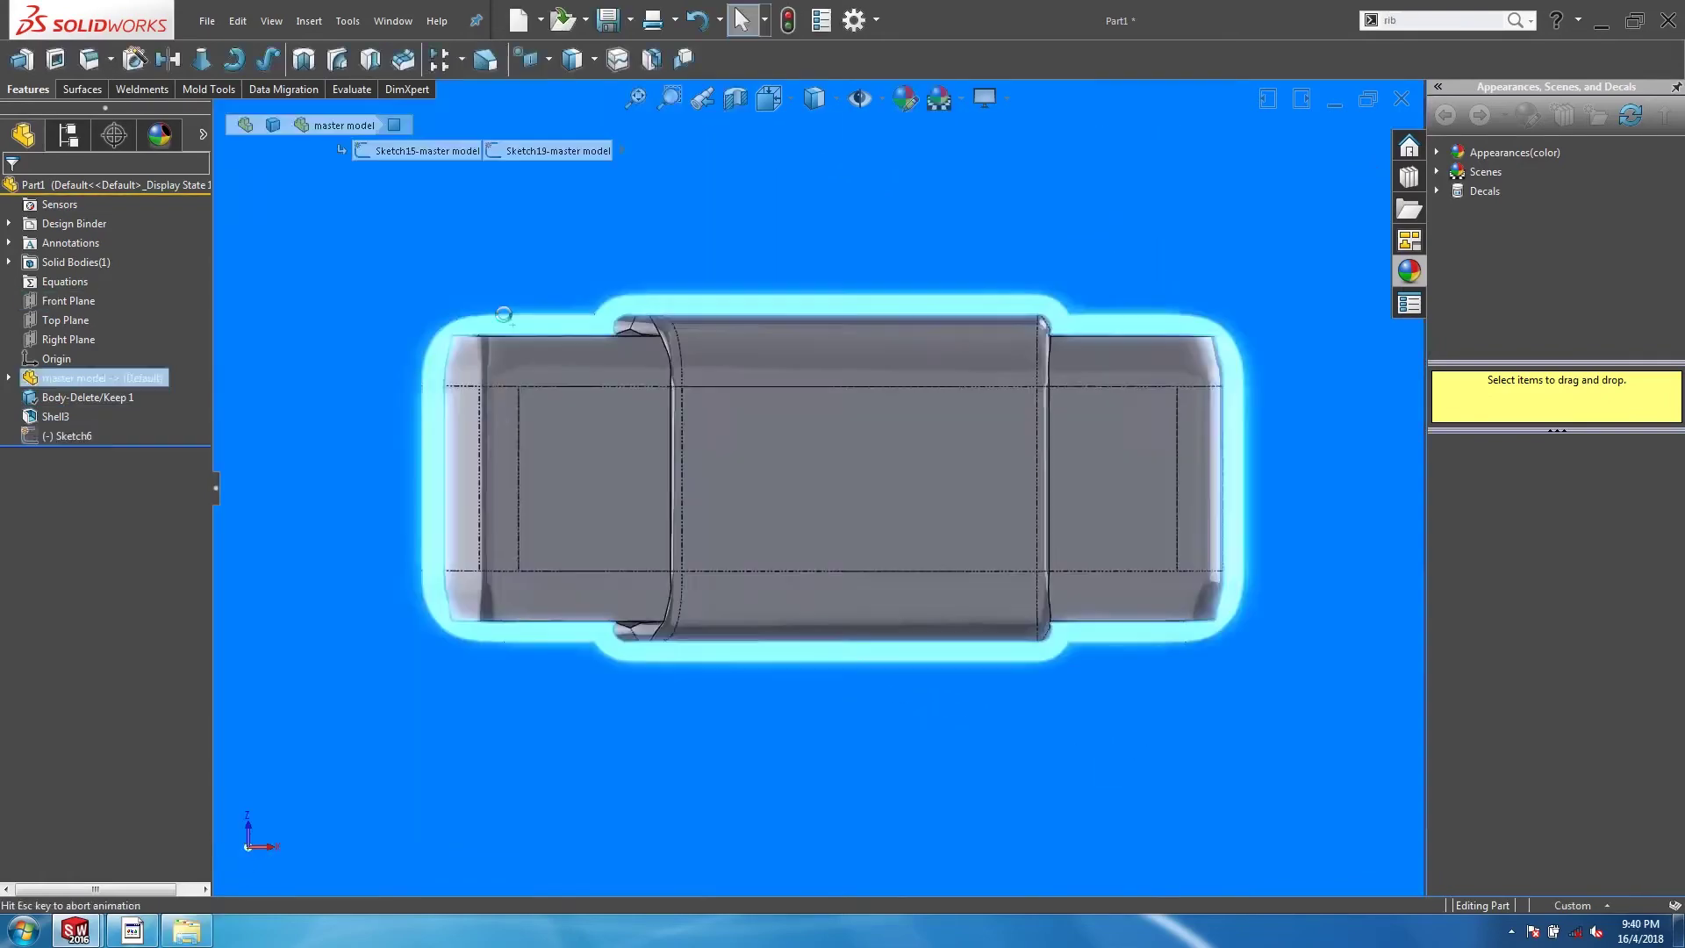
{"action": "key", "text": "l"}
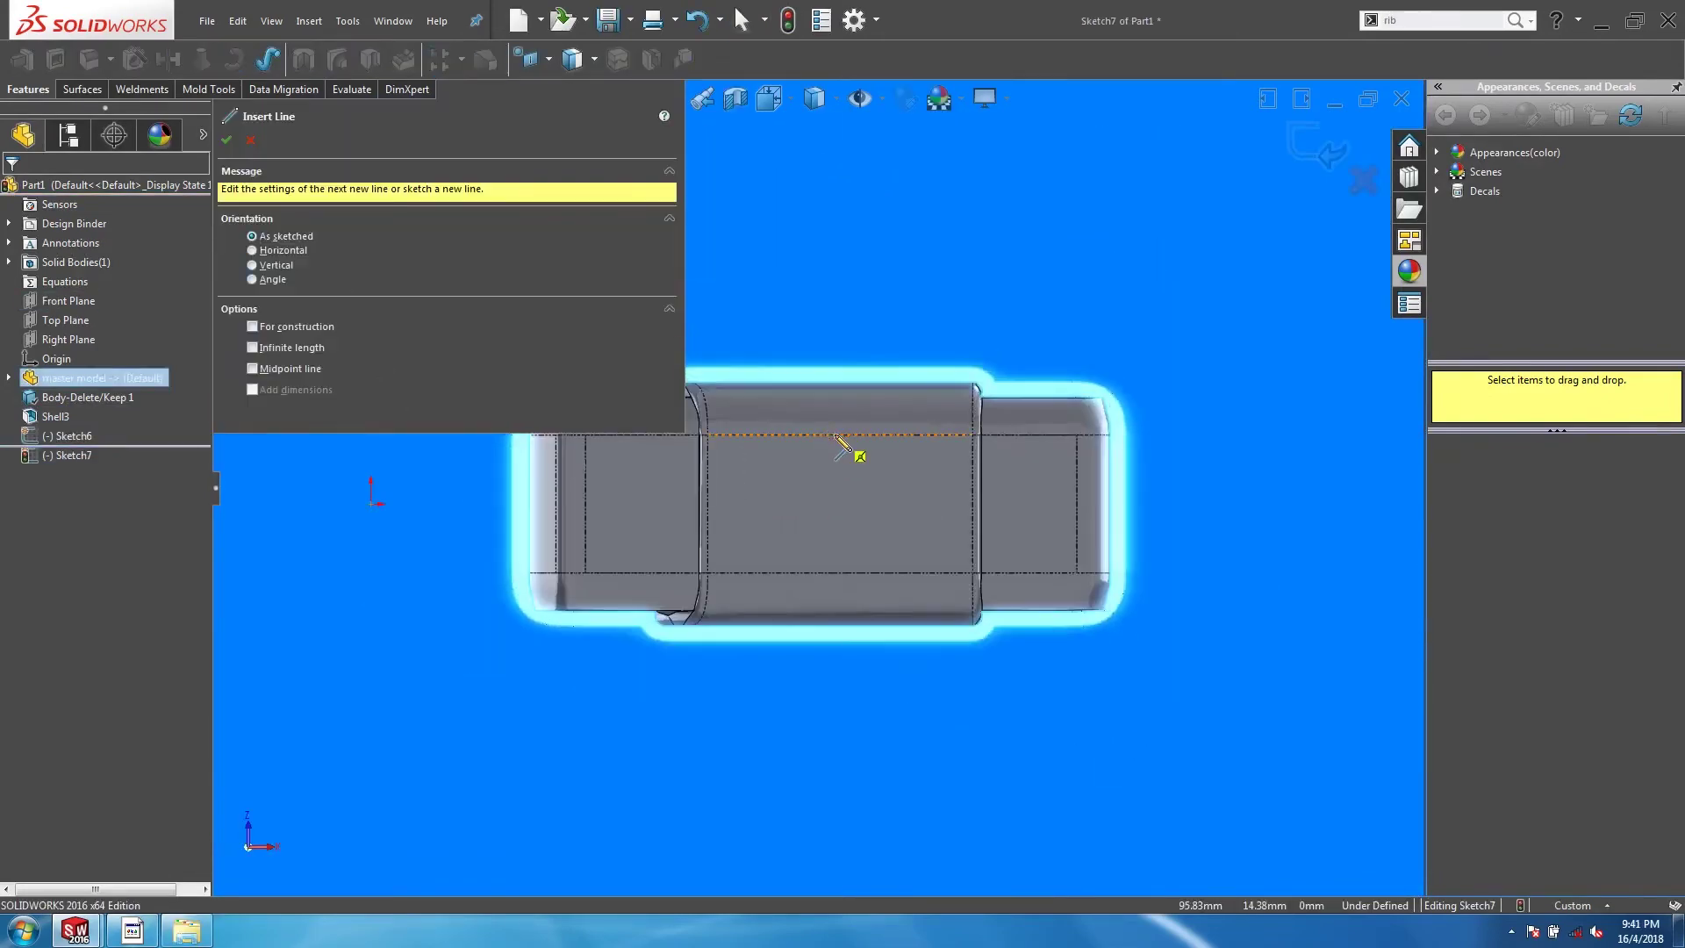
{"action": "left_click", "coordinate": [840, 435]}
{"action": "left_click", "coordinate": [840, 572]}
{"action": "key", "text": "Escape"}
{"action": "key", "text": "f"}
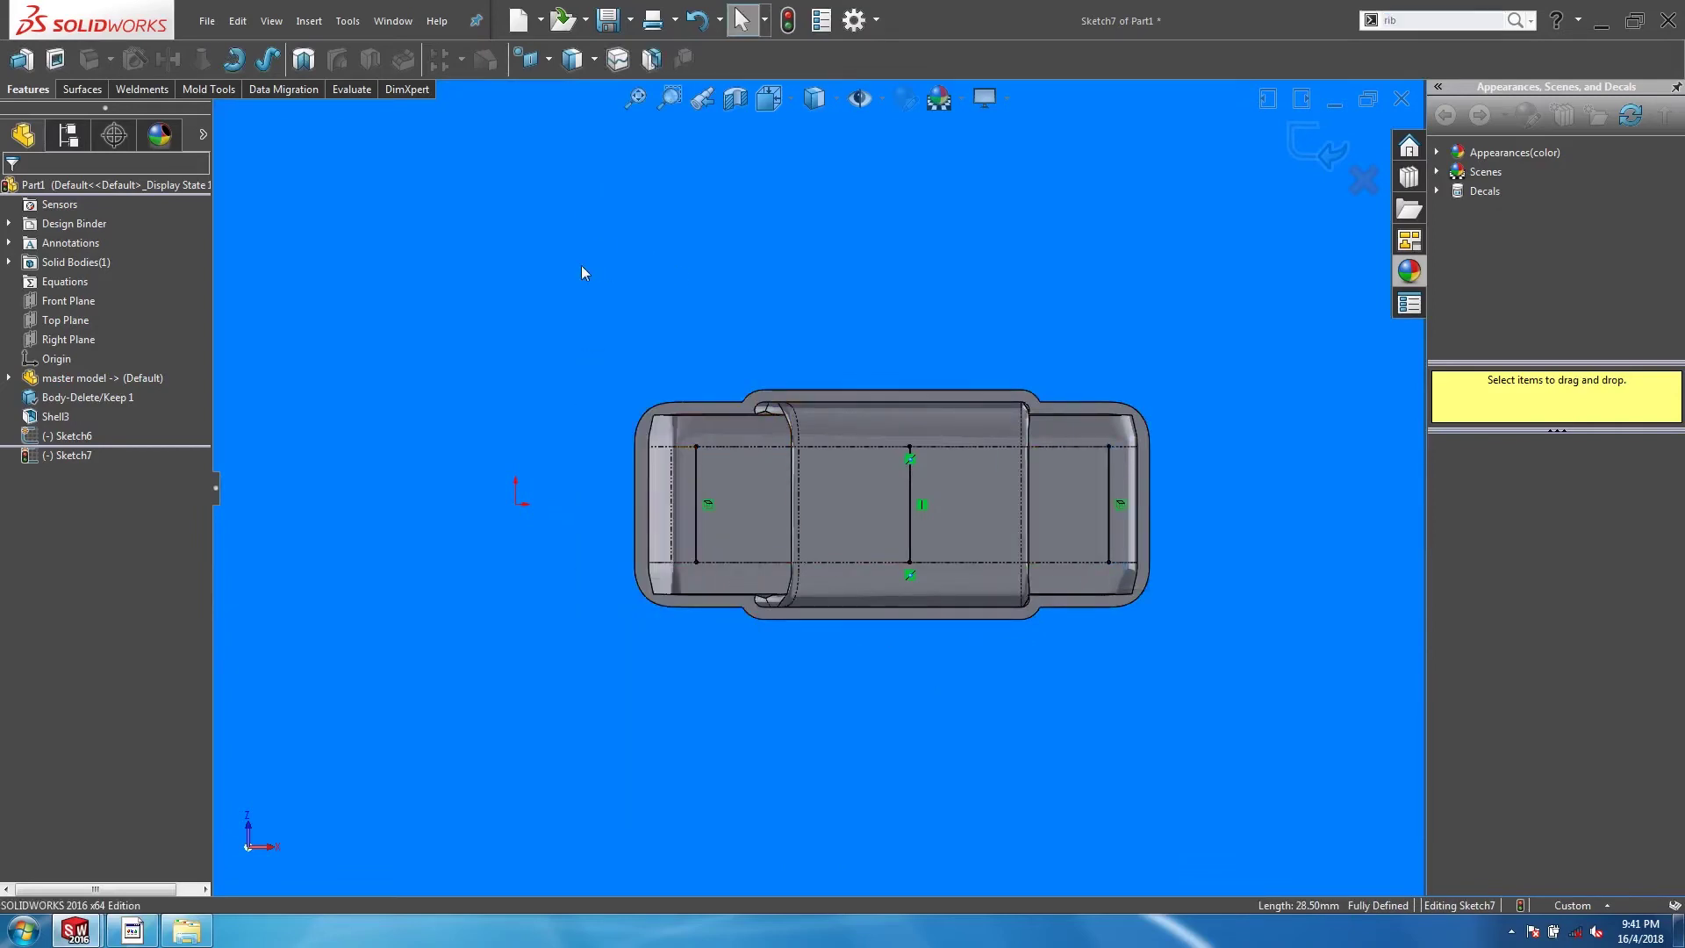
{"action": "key", "text": "s"}
{"action": "left_click", "coordinate": [695, 465]}
{"action": "type", "text": "2"}
{"action": "key", "text": "Return"}
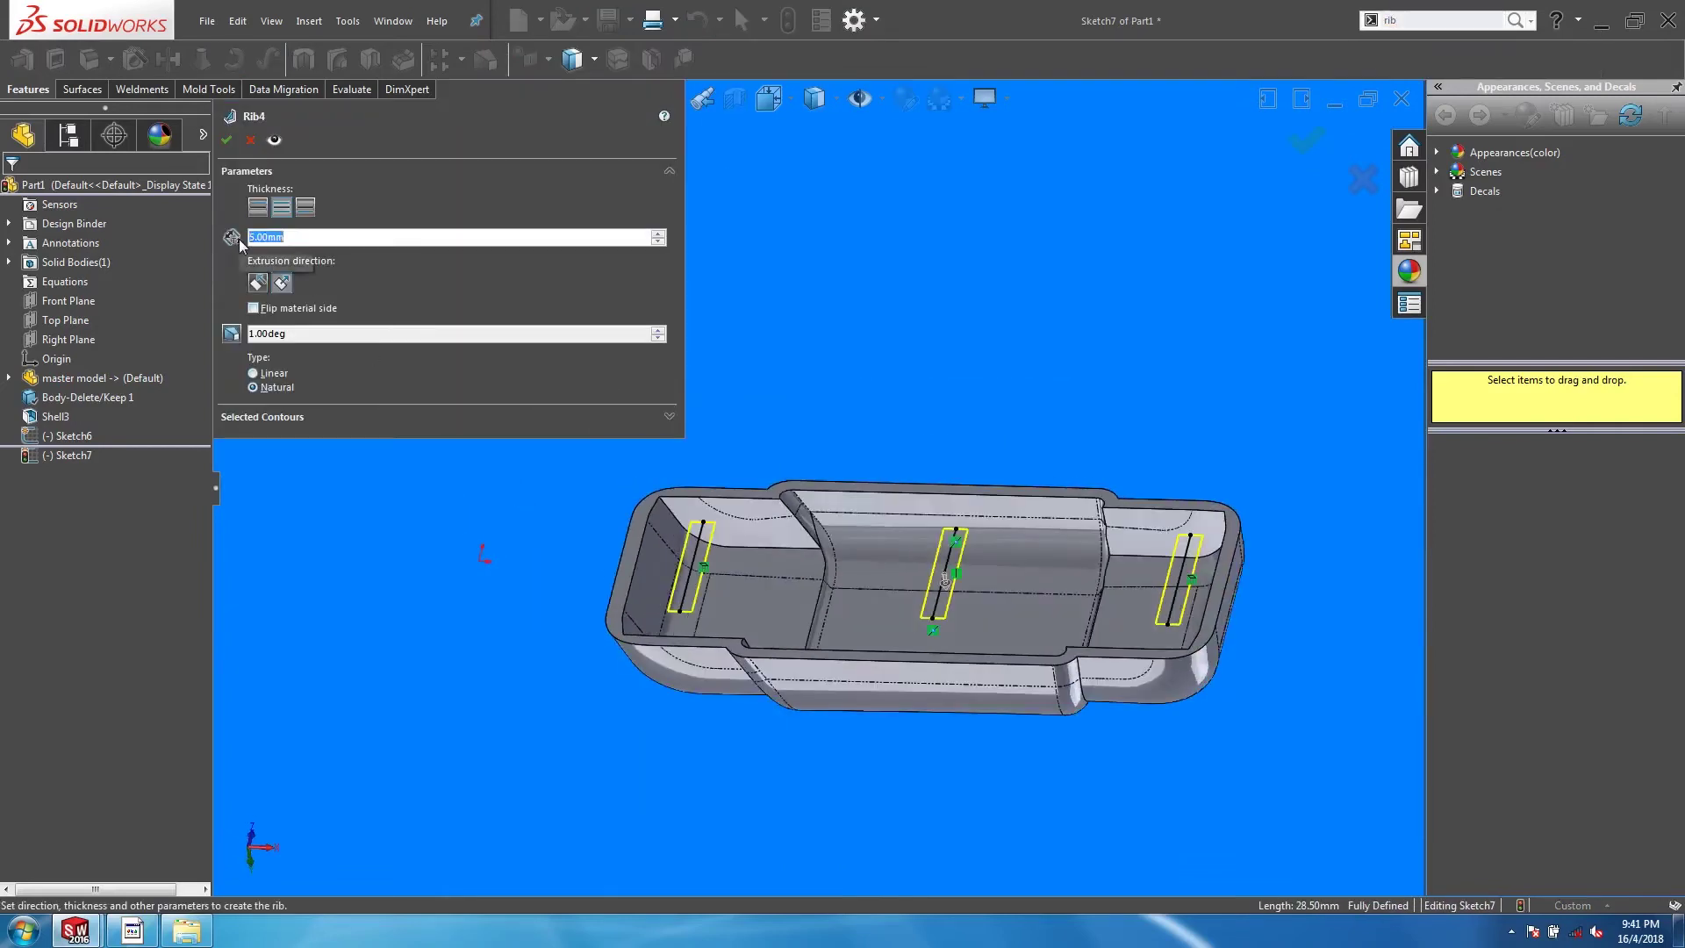
{"action": "left_click", "coordinate": [230, 144]}
Step: Add a mounting boss on the part's left end face
{"action": "middle_click_drag", "start_coordinate": [948, 632], "coordinate": [910, 660]}
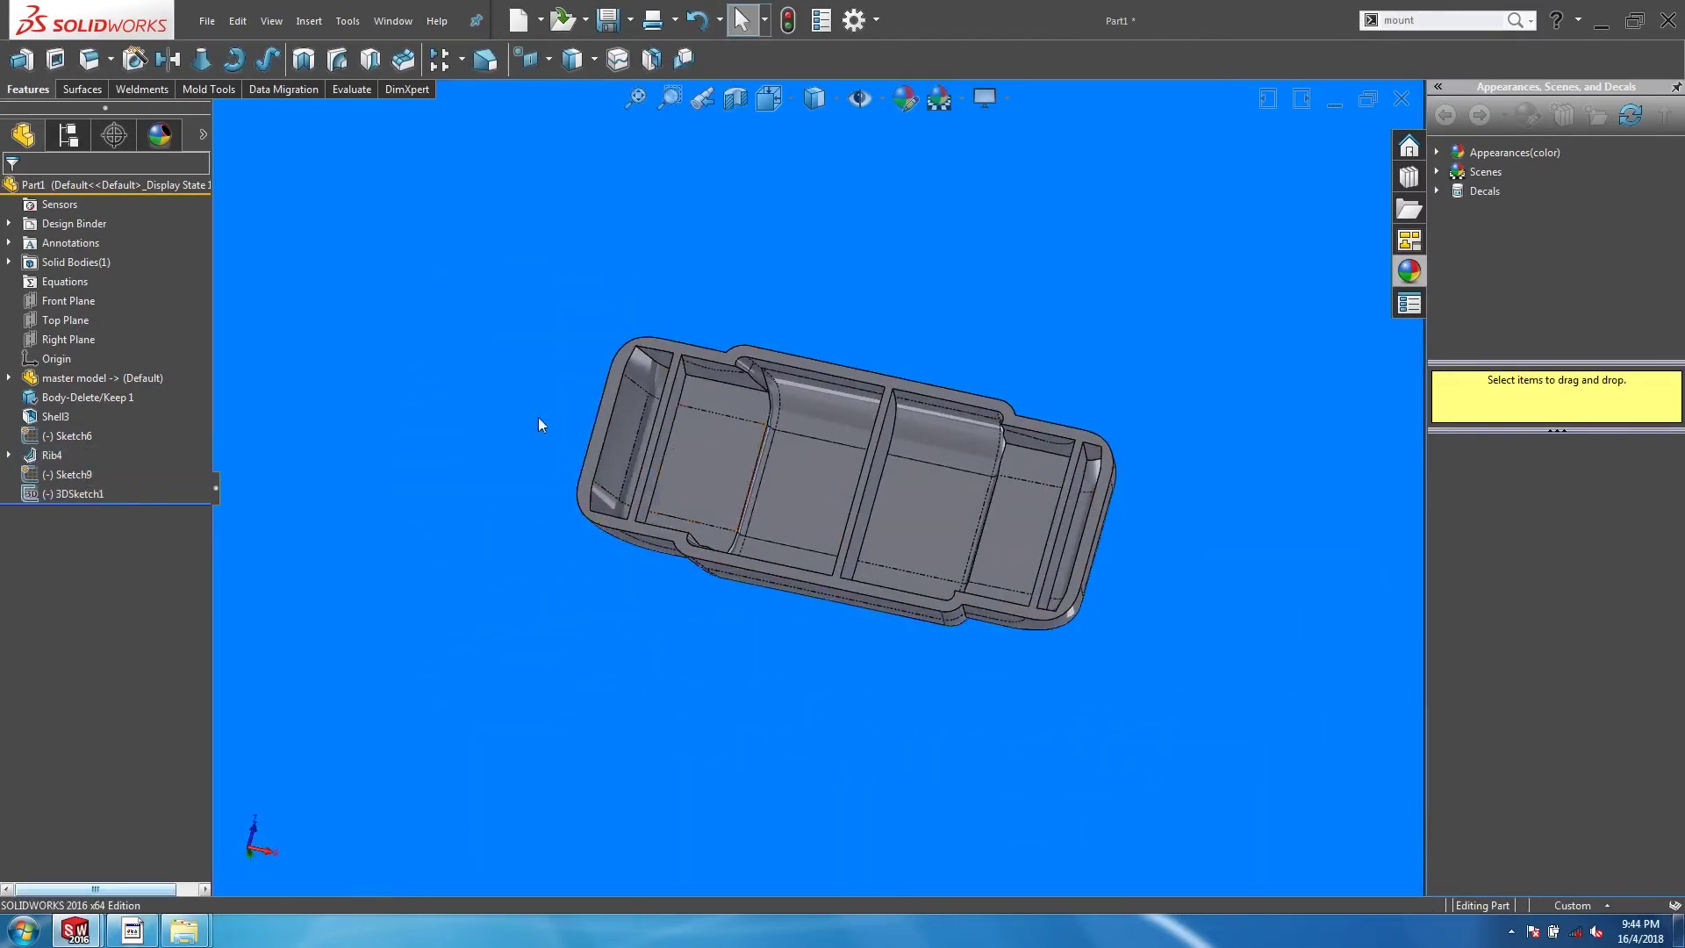
{"action": "key", "text": "s"}
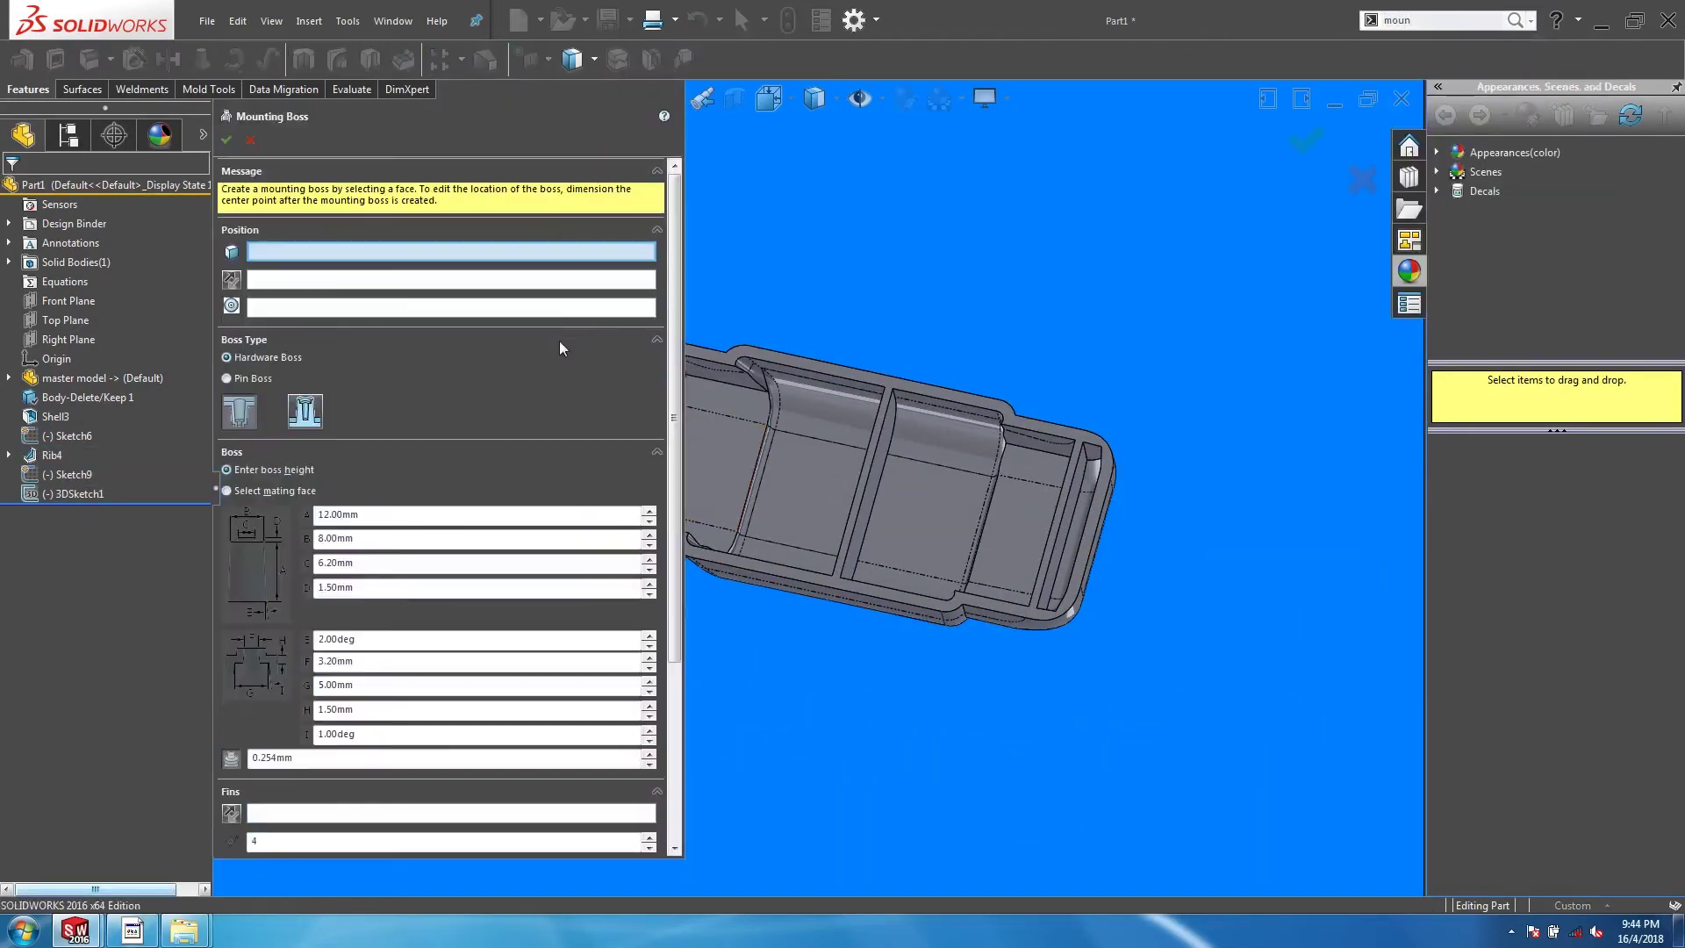
{"action": "middle_click_drag", "start_coordinate": [790, 404], "coordinate": [746, 553]}
{"action": "left_click", "coordinate": [777, 491]}
{"action": "mouse_move", "coordinate": [777, 491]}
{"action": "middle_mouse_down"}
{"action": "mouse_move", "coordinate": [789, 466]}
{"action": "mouse_move", "coordinate": [825, 492]}
{"action": "mouse_move", "coordinate": [781, 487]}
{"action": "mouse_move", "coordinate": [790, 500]}
{"action": "middle_mouse_up"}
{"action": "left_click", "coordinate": [1290, 145]}
{"action": "scroll", "coordinate": [790, 482], "scroll_direction": "up", "scroll_amount": 5}
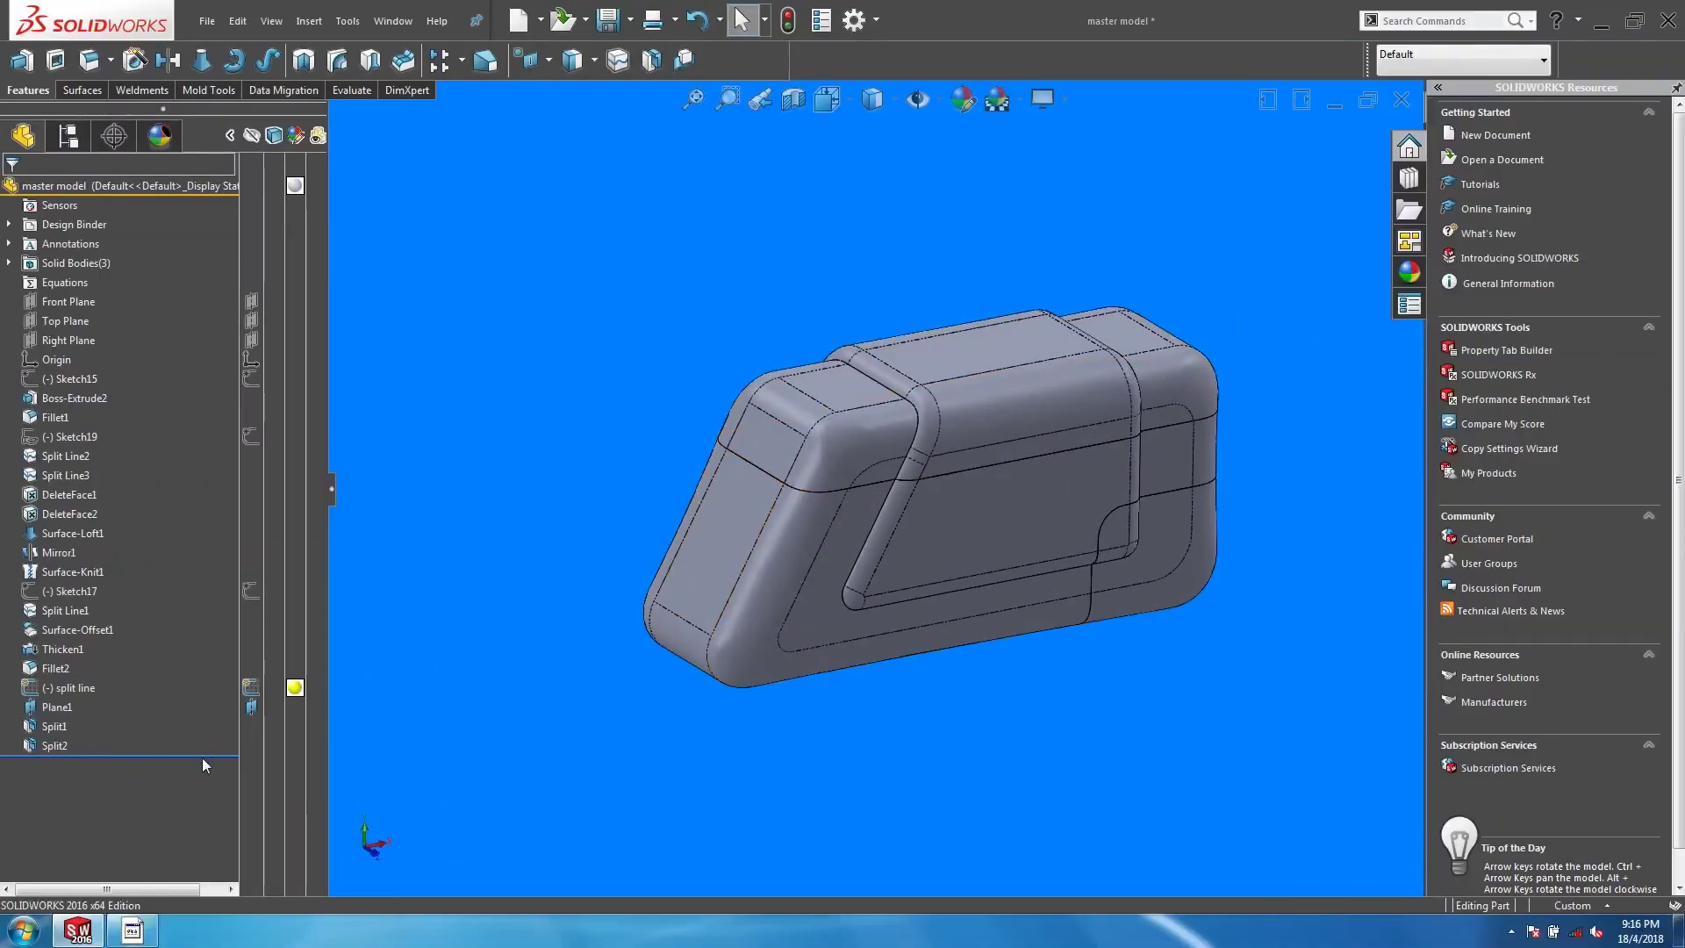
Step: Roll the history back above Split1 and open a sketch on the sloped end face
{"action": "left_click_drag", "start_coordinate": [206, 753], "coordinate": [206, 716]}
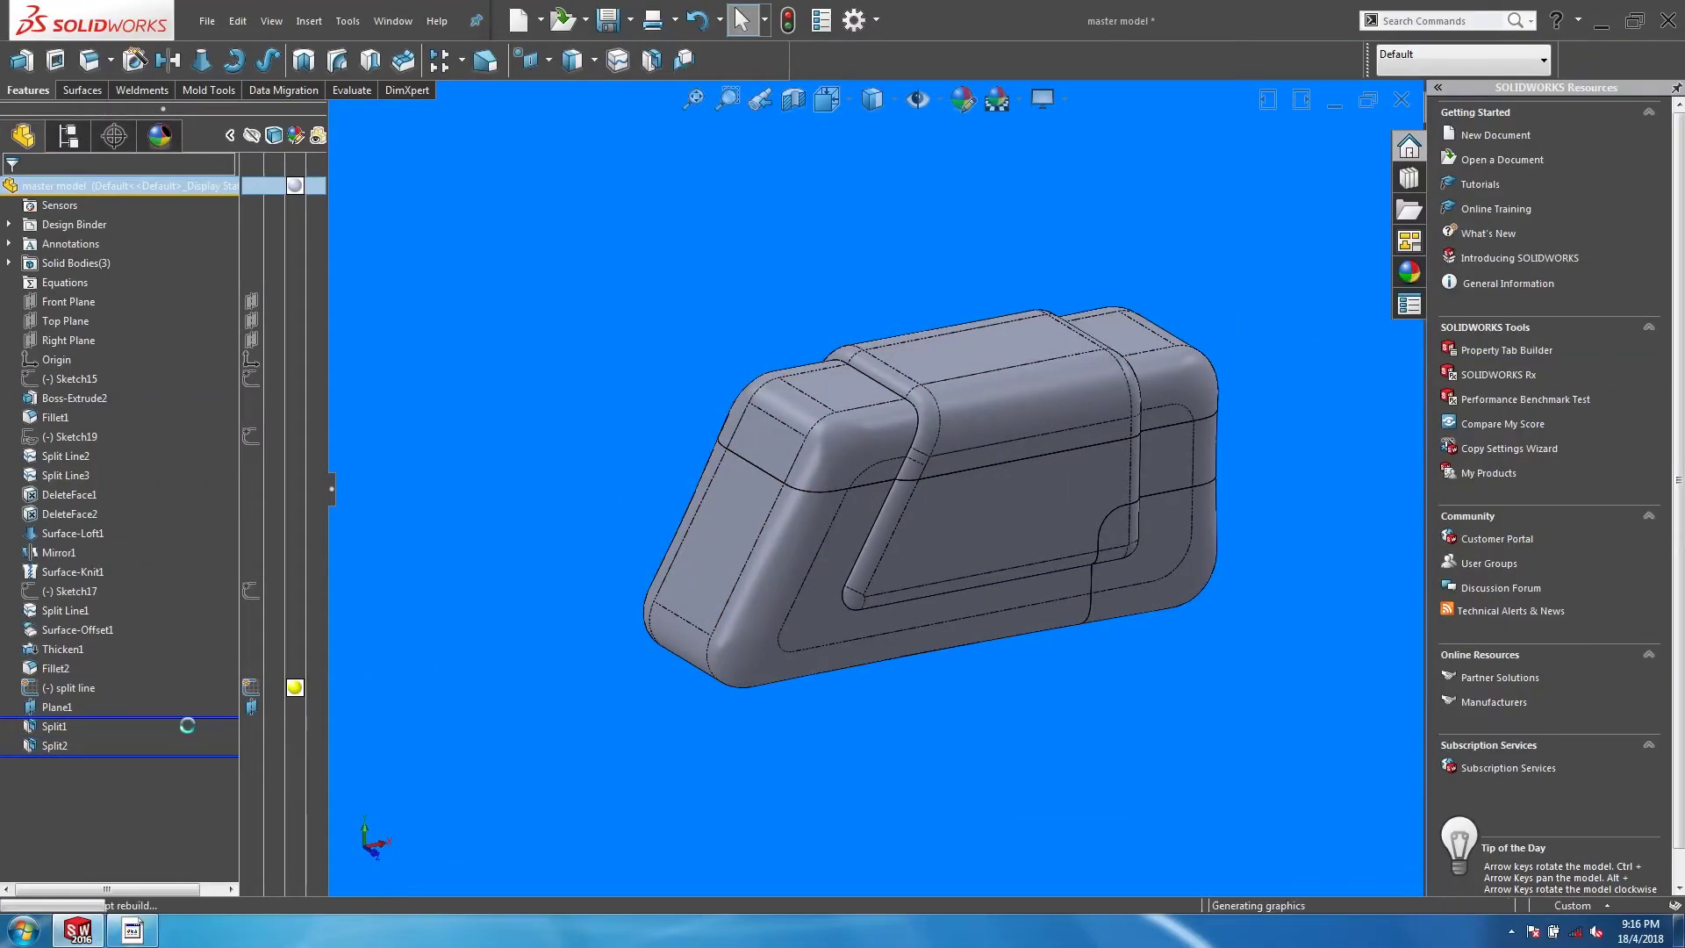
{"action": "scroll", "coordinate": [825, 533], "scroll_direction": "down", "scroll_amount": 2}
{"action": "middle_click_drag", "start_coordinate": [825, 533], "coordinate": [923, 553]}
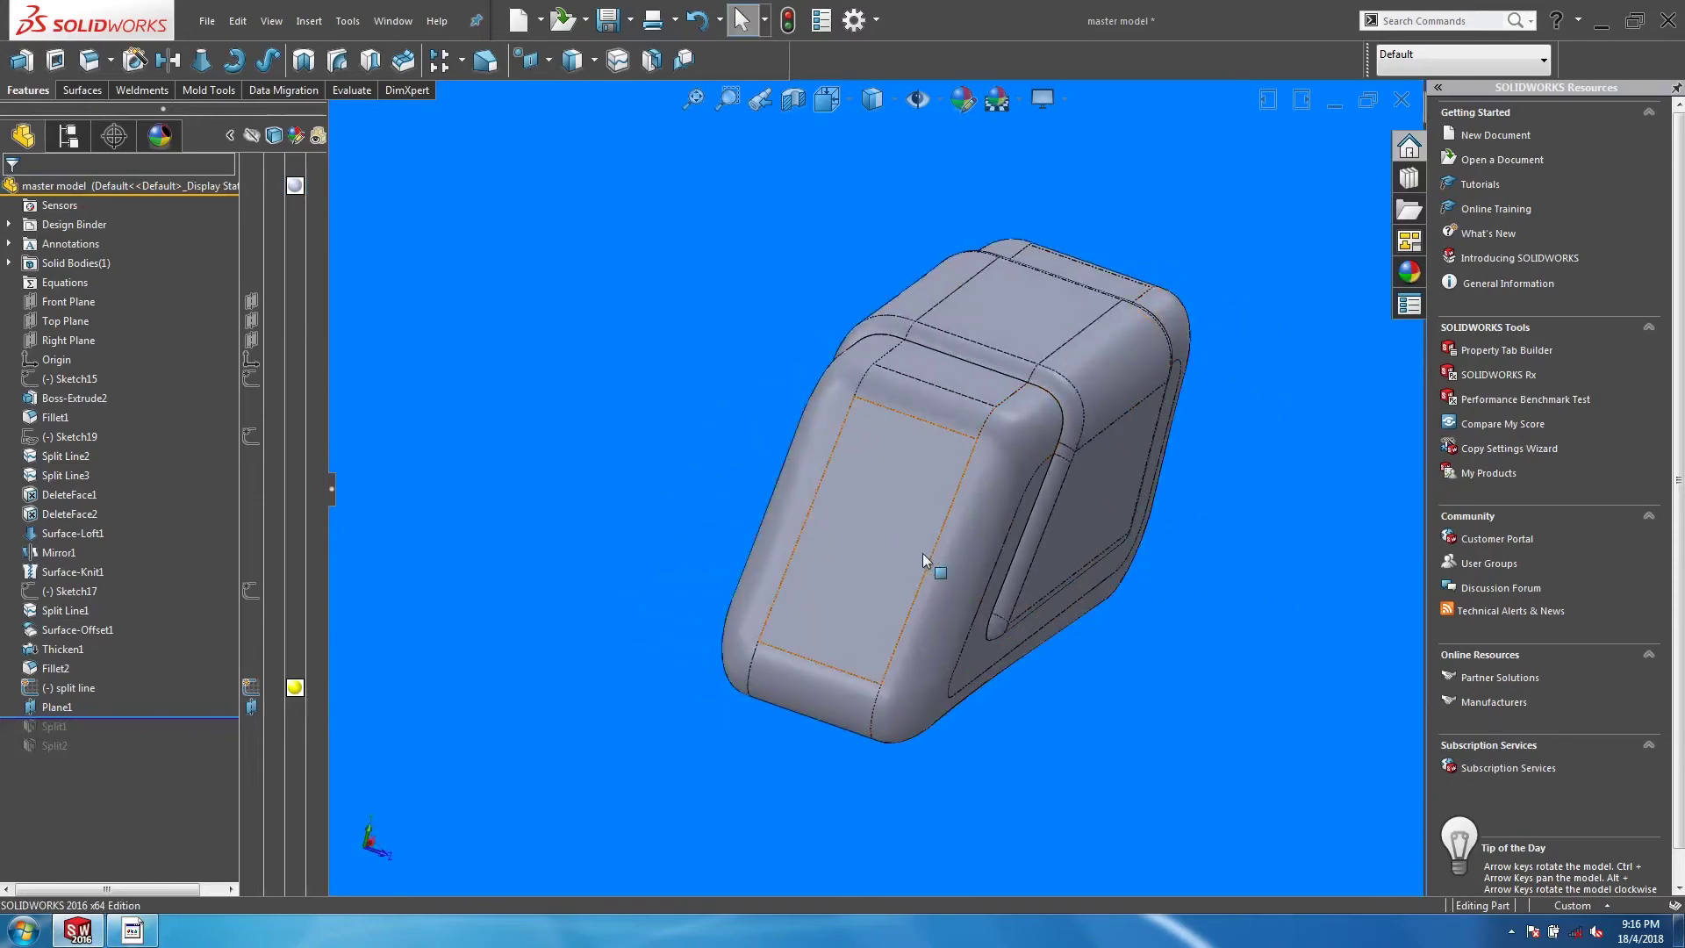
{"action": "left_click", "coordinate": [893, 525]}
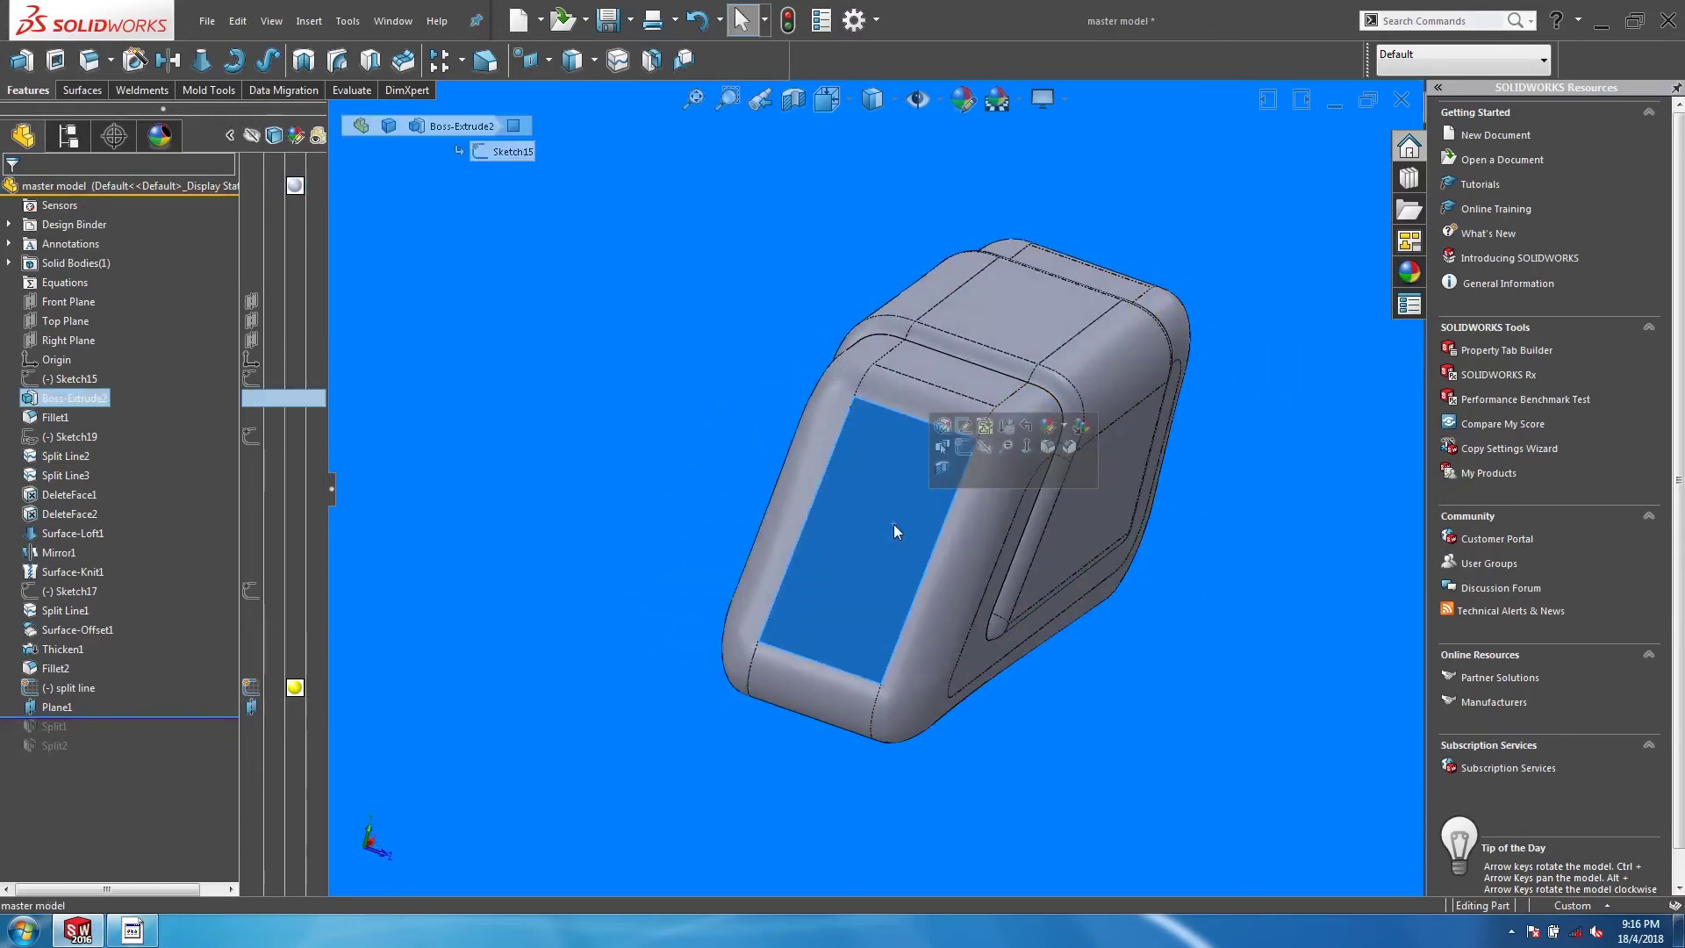
{"action": "left_click", "coordinate": [963, 448]}
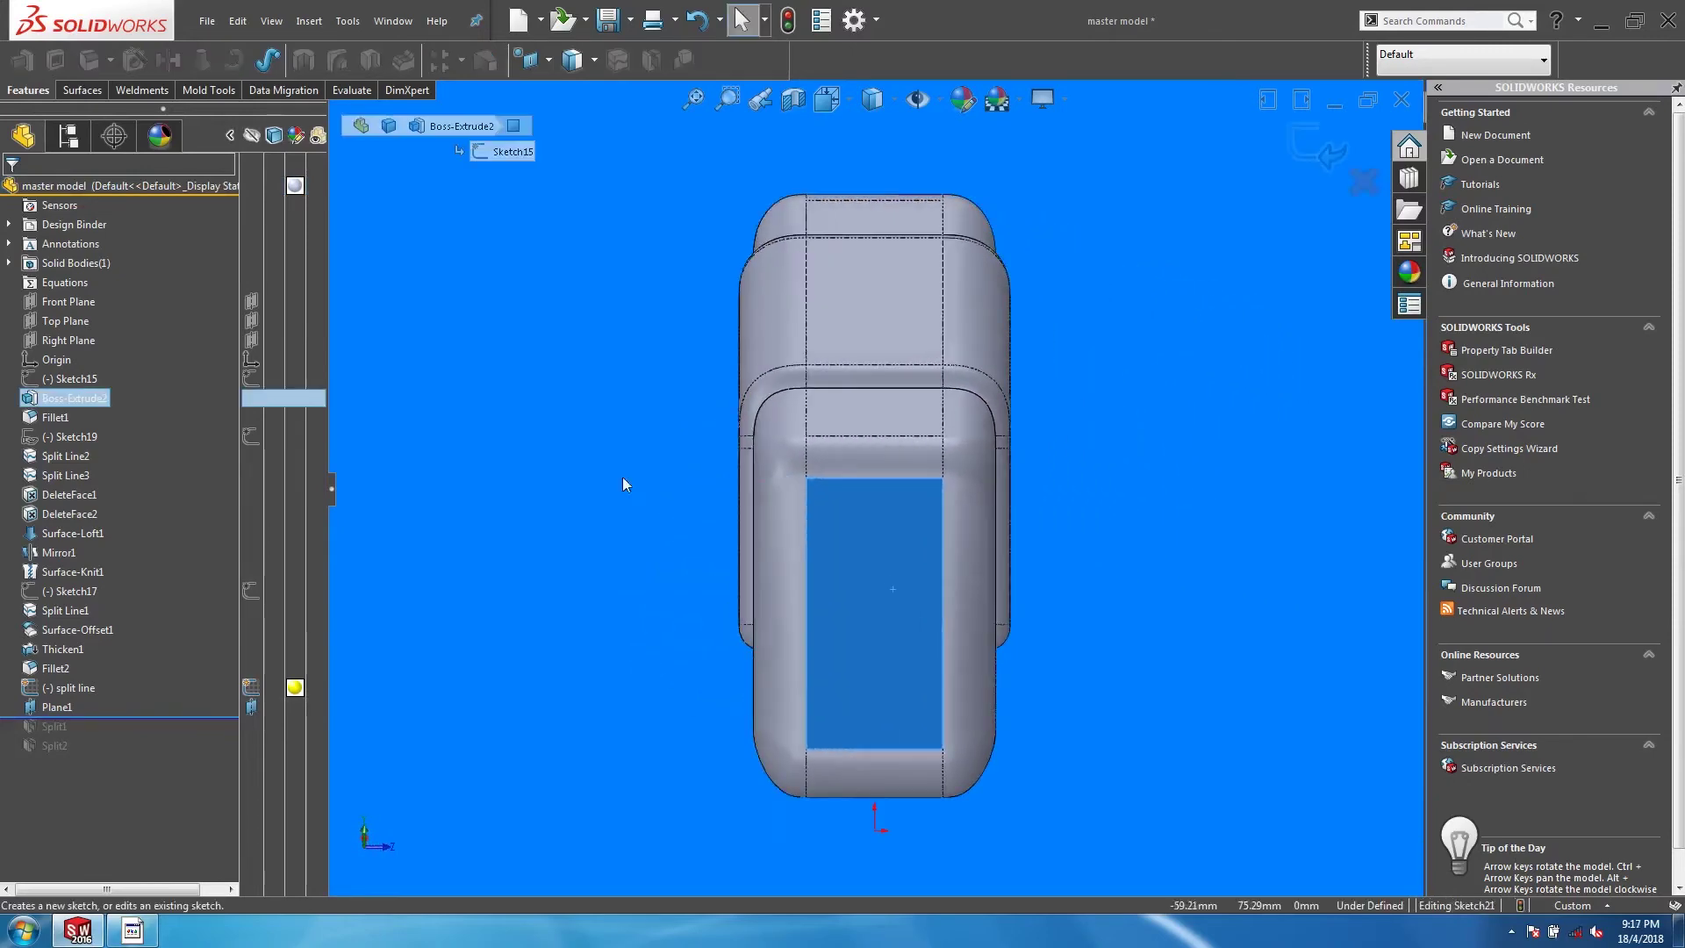
Step: Convert the face edges and extrude them into an 11.5 mm boss with draft
{"action": "key", "text": "s"}
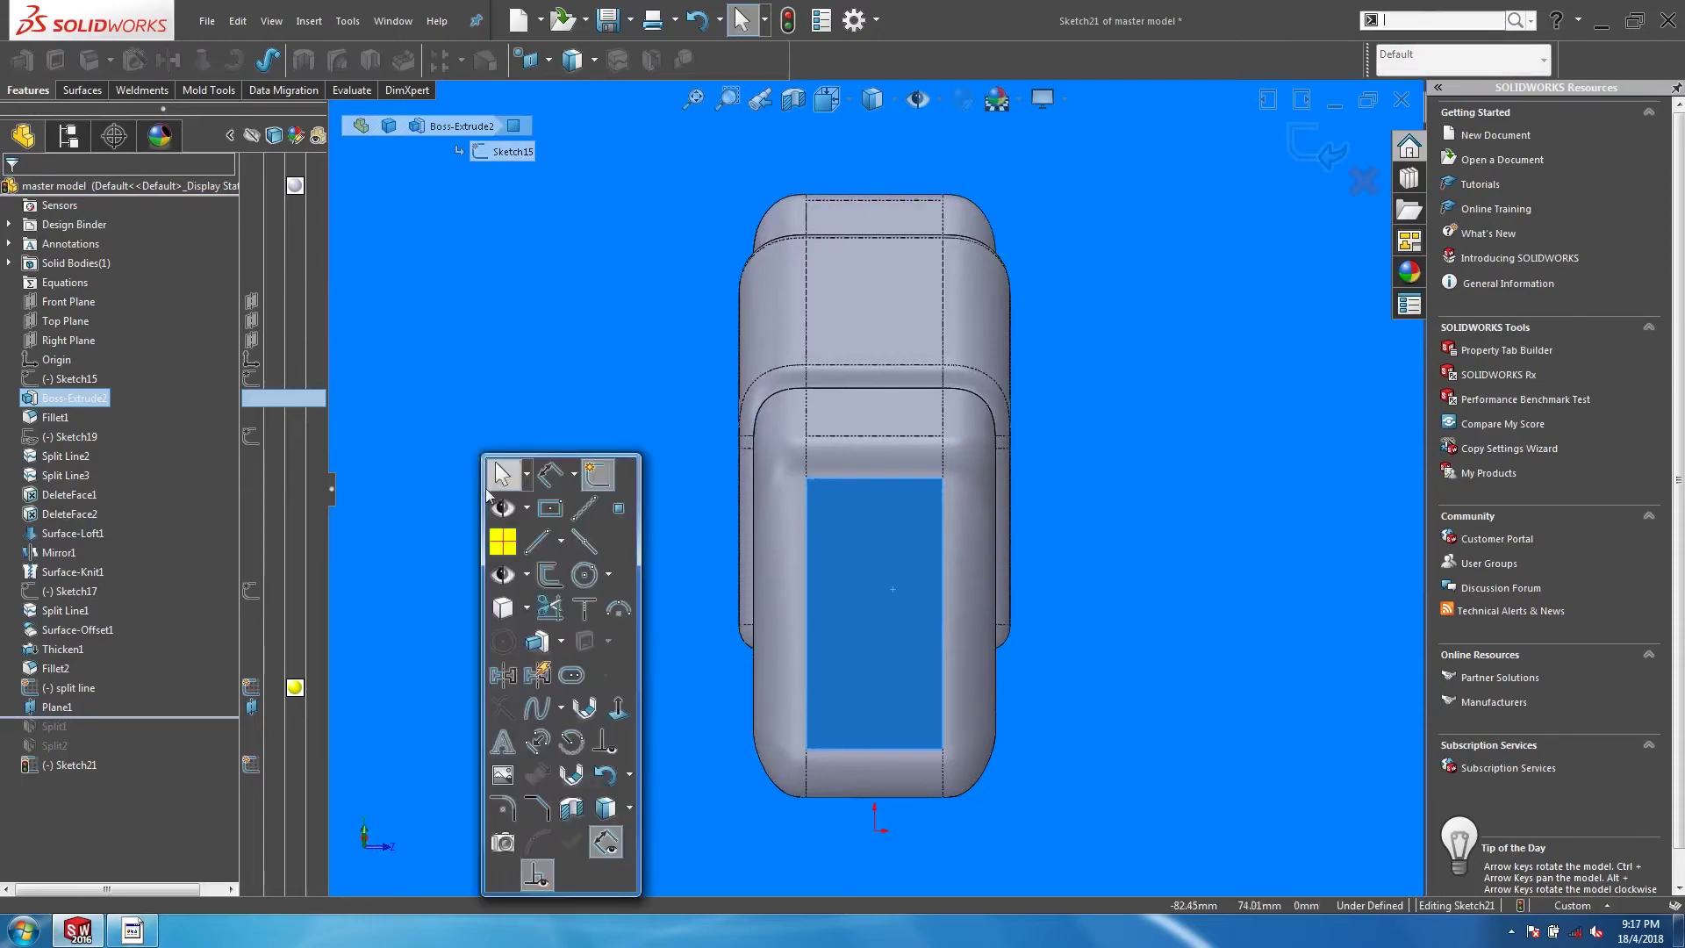
{"action": "left_click", "coordinate": [508, 604]}
{"action": "key", "text": "s"}
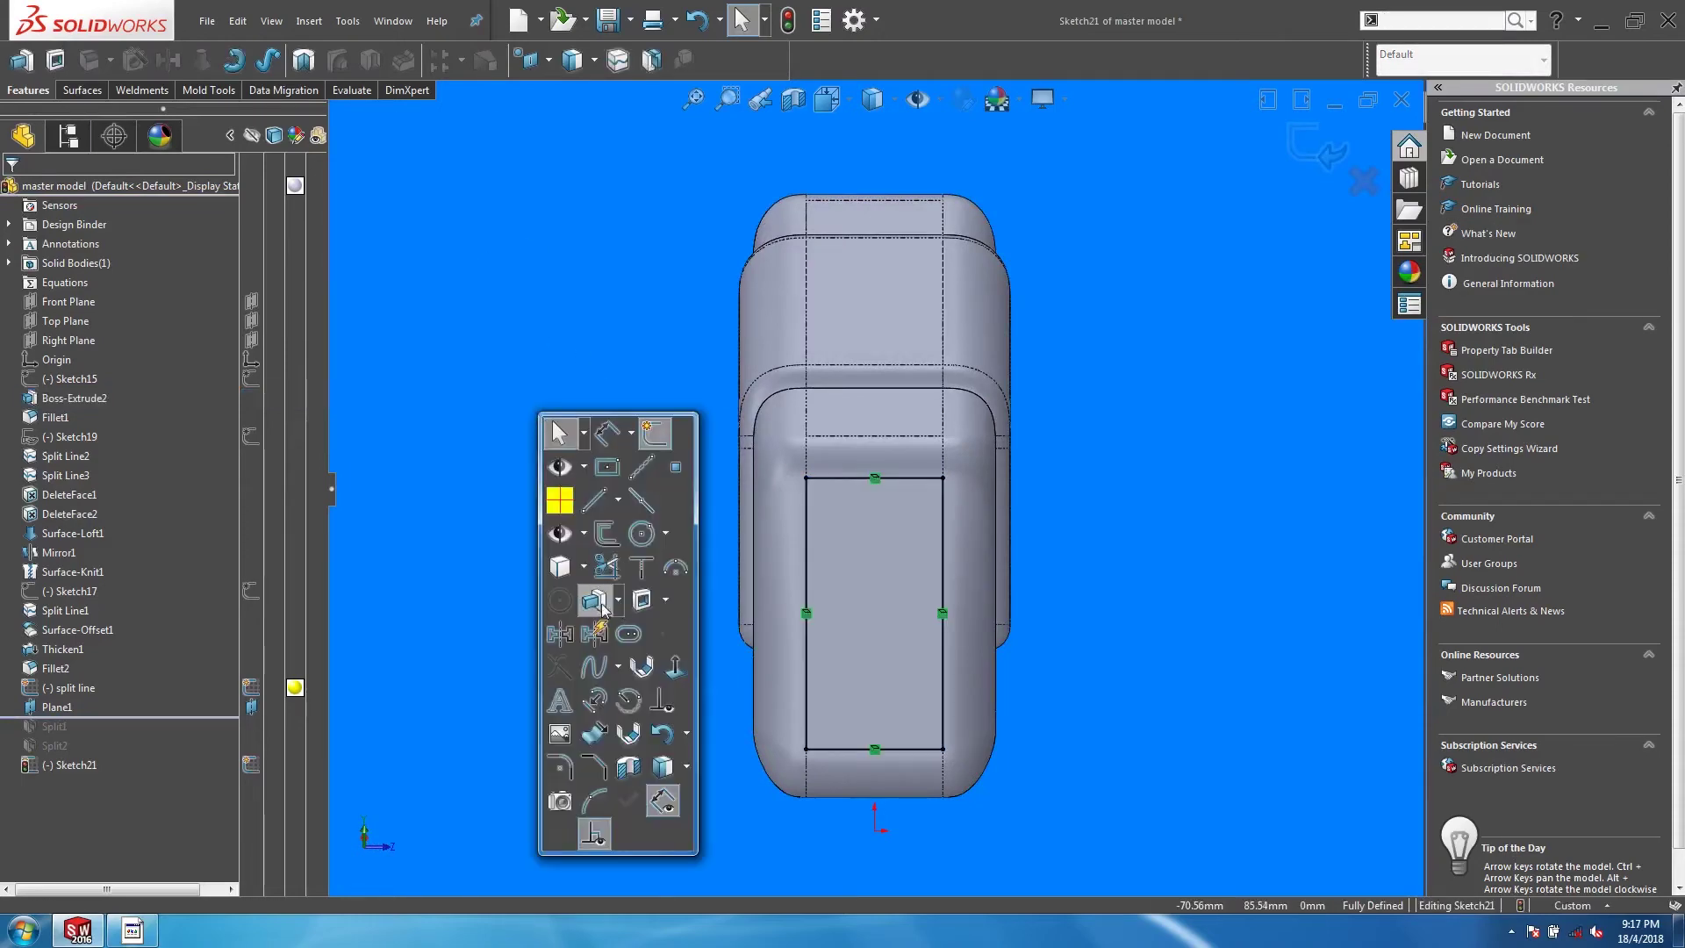
{"action": "left_click", "coordinate": [601, 584]}
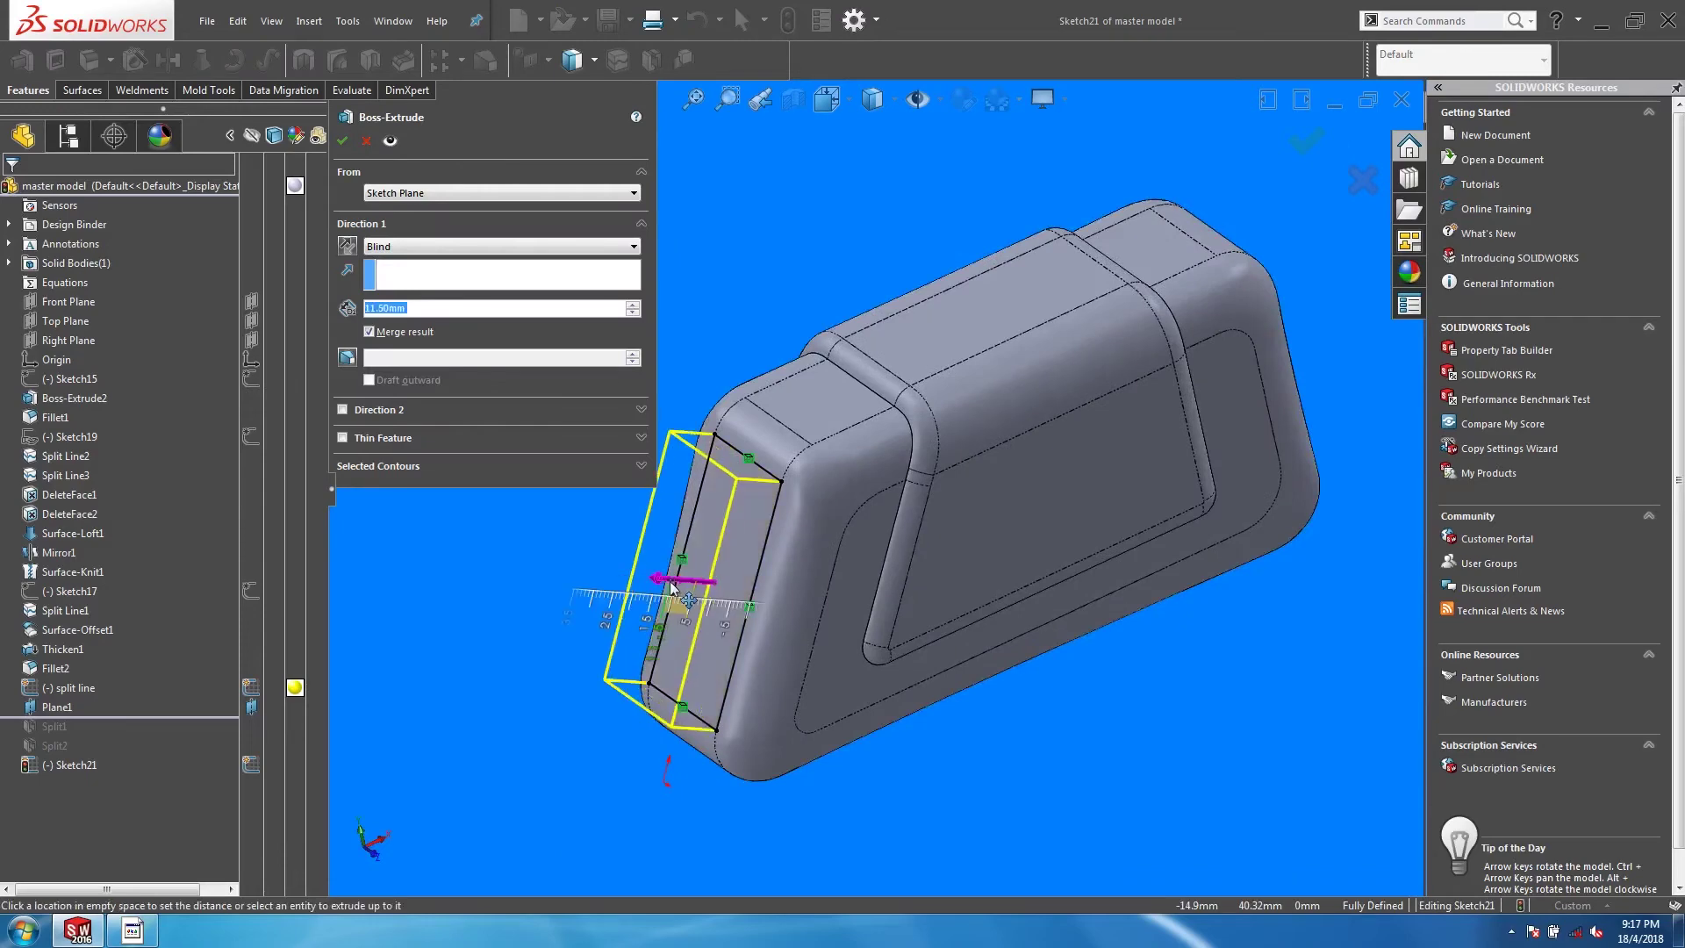
{"action": "type", "text": "11.5"}
{"action": "key", "text": "Return"}
{"action": "left_click", "coordinate": [347, 357]}
{"action": "scroll", "coordinate": [633, 358], "scroll_direction": "up", "scroll_amount": 19}
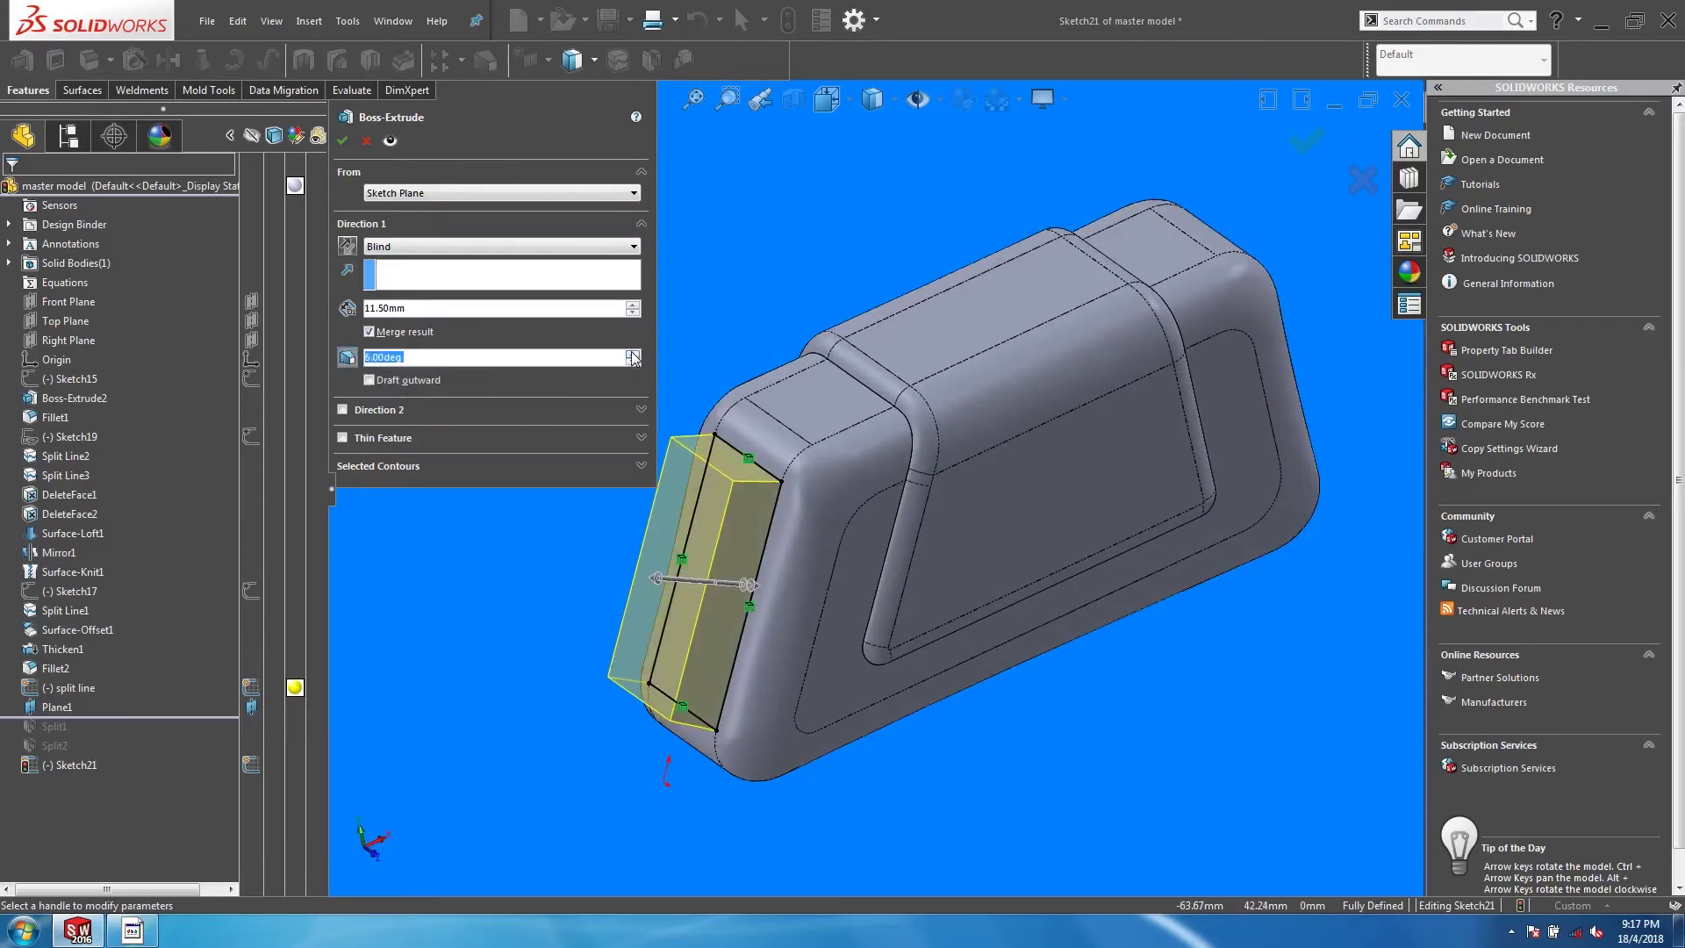
{"action": "key", "text": "Return"}
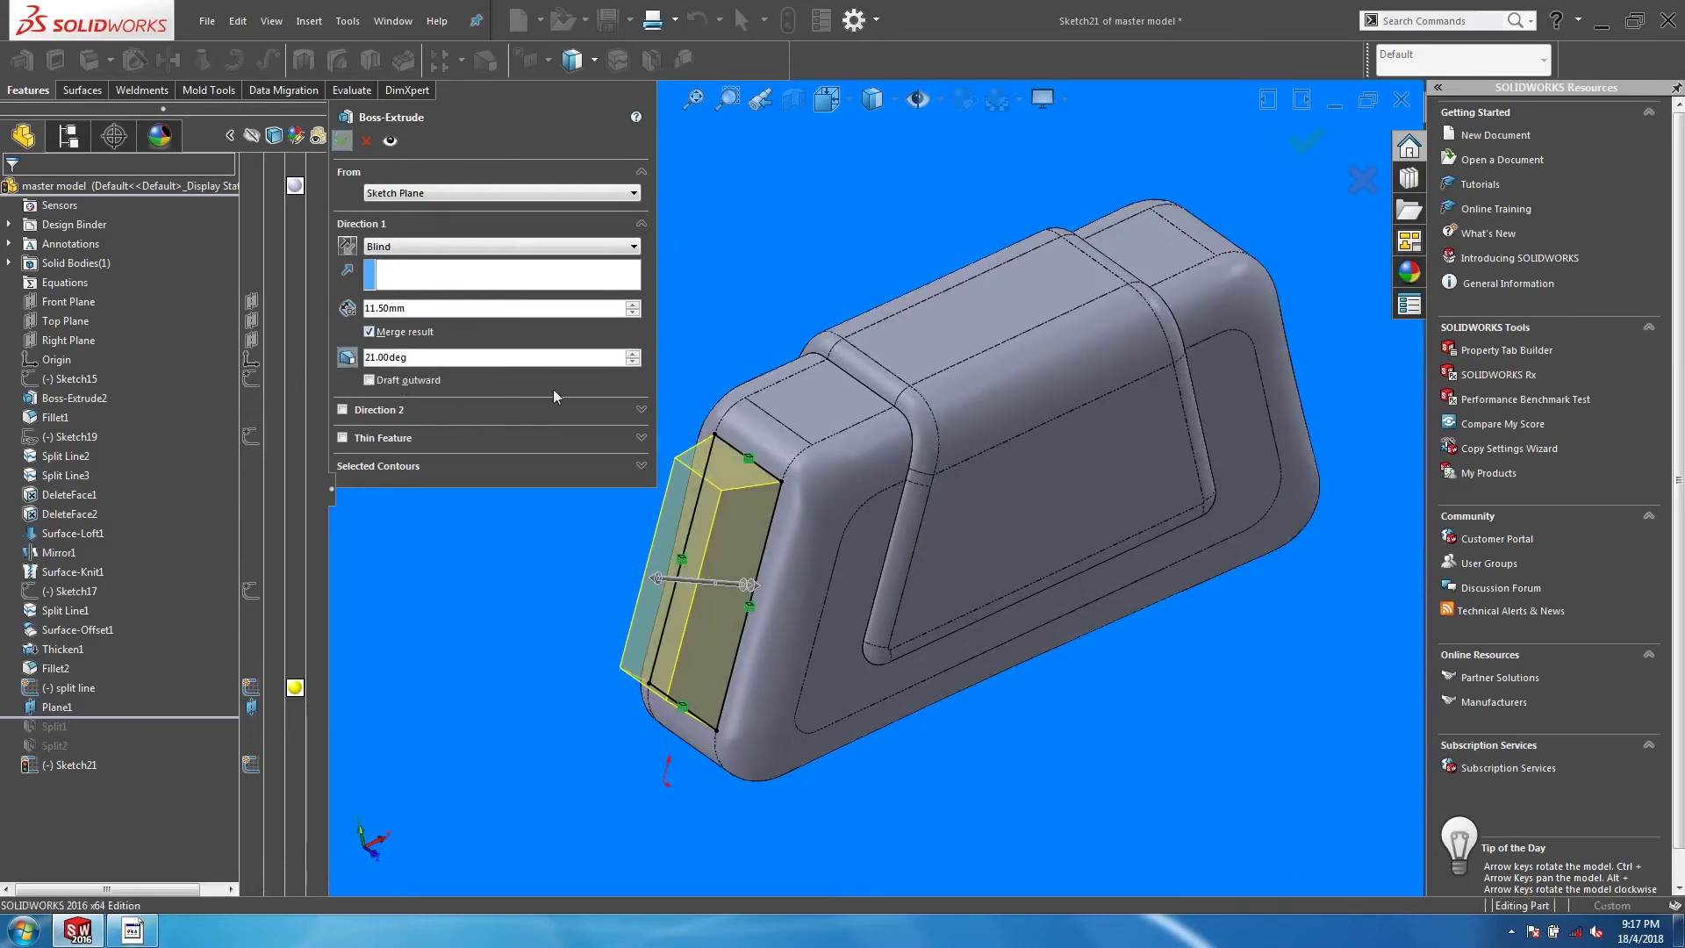
Step: Start a fillet, clear the mistakenly picked faces, and select the first three boss edges
{"action": "key", "text": "s"}
{"action": "left_click", "coordinate": [584, 487]}
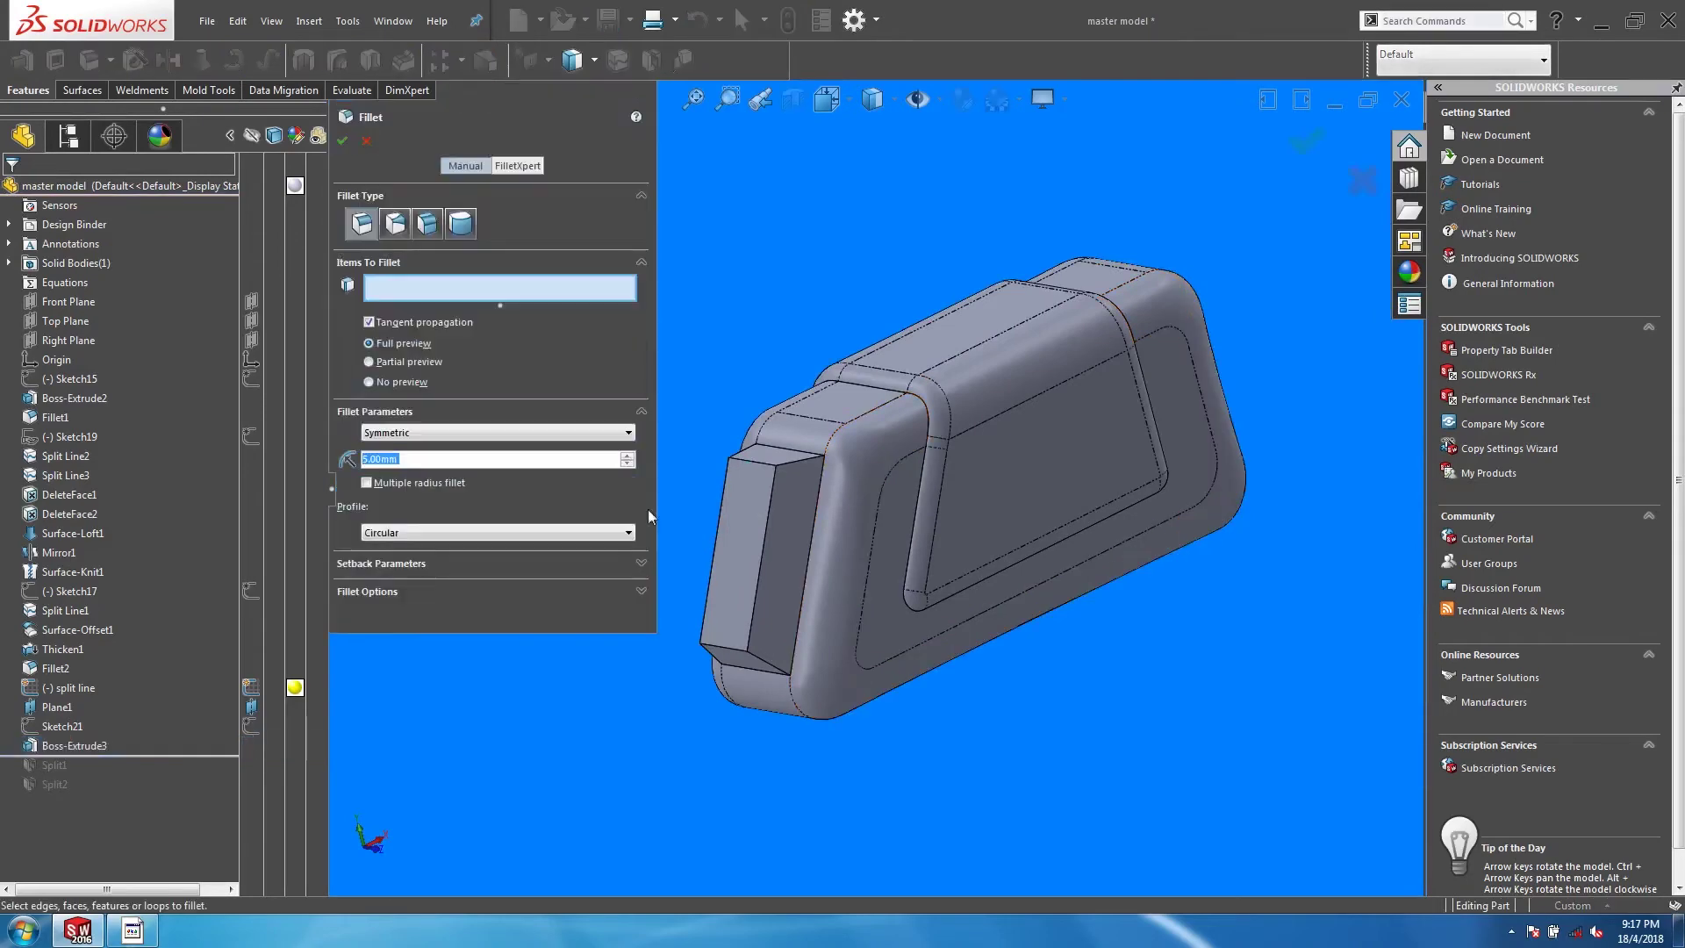
{"action": "middle_click_drag", "start_coordinate": [685, 492], "coordinate": [887, 491]}
{"action": "left_click", "coordinate": [834, 536]}
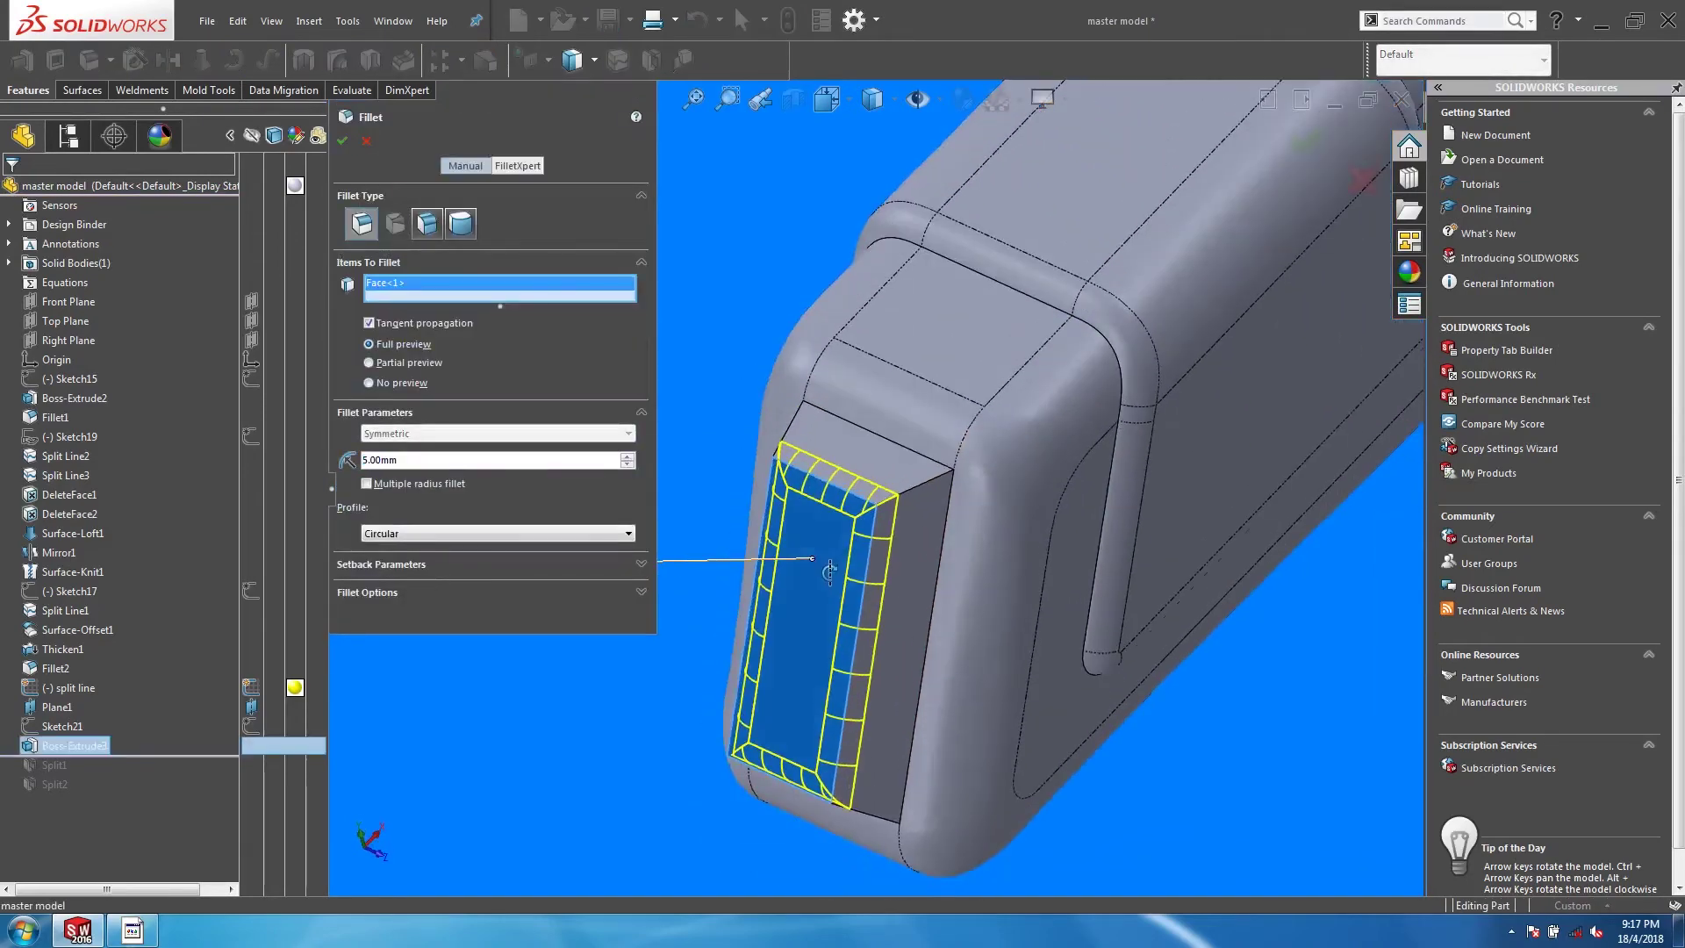
{"action": "left_click", "coordinate": [897, 480]}
{"action": "right_click", "coordinate": [431, 298]}
{"action": "left_click", "coordinate": [479, 307]}
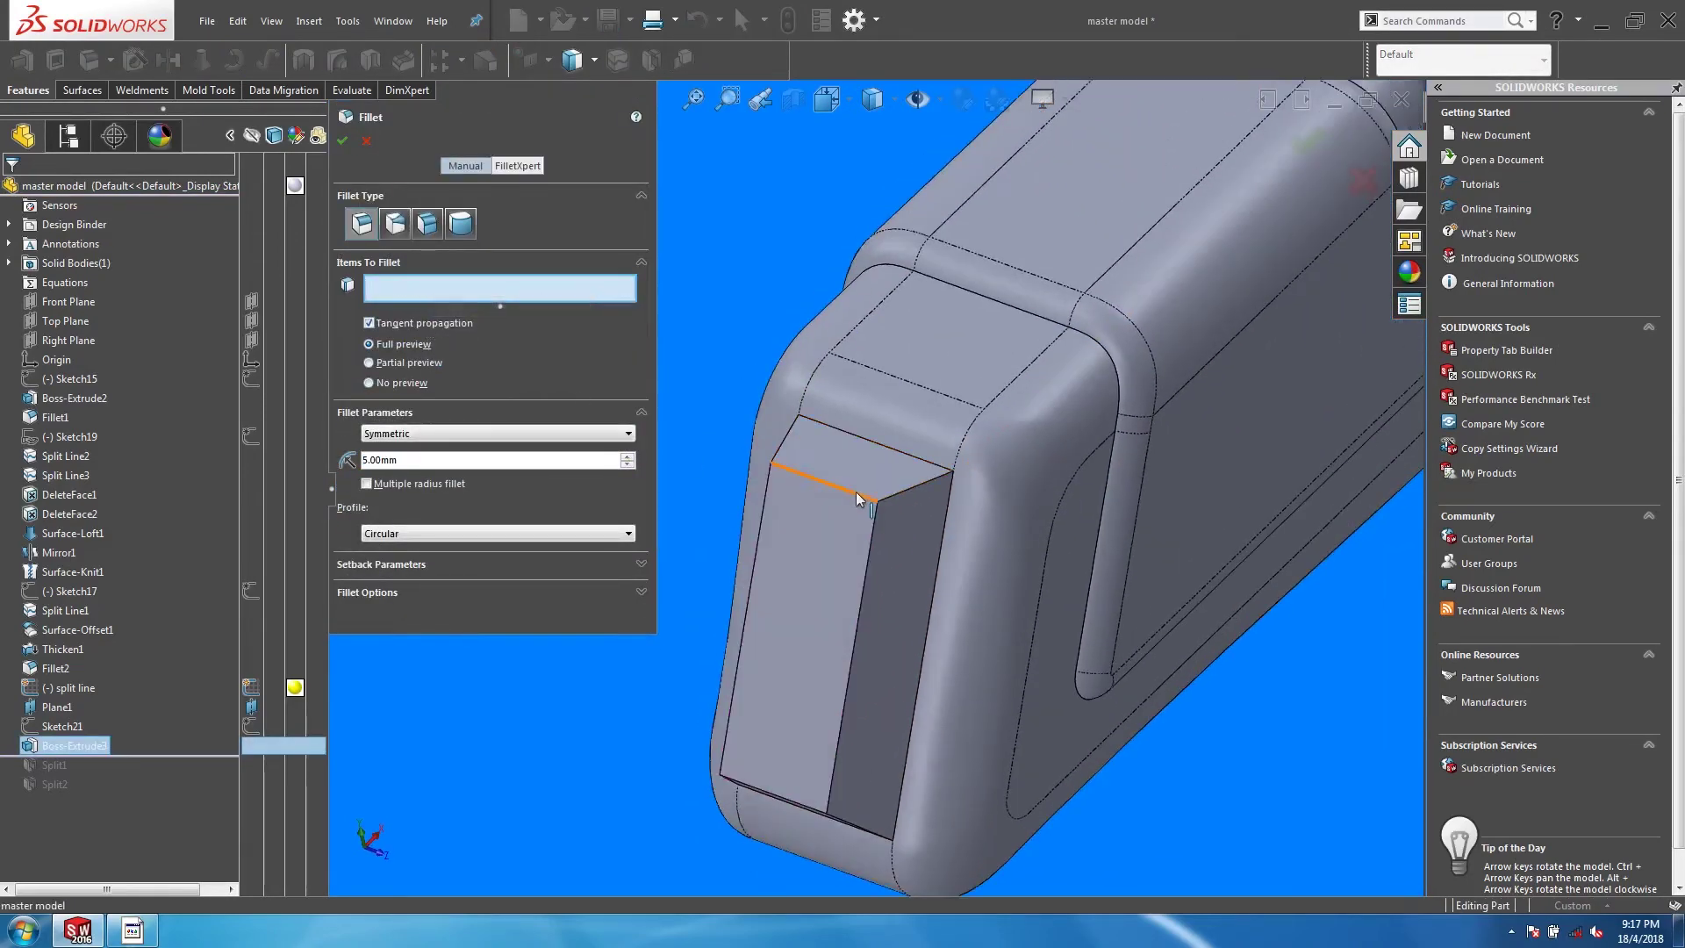
{"action": "left_click", "coordinate": [858, 498]}
{"action": "left_click", "coordinate": [913, 485]}
{"action": "left_click", "coordinate": [880, 621]}
Step: Add the remaining bottom and end edges and apply the 5 mm fillet
{"action": "middle_click_drag", "start_coordinate": [865, 620], "coordinate": [963, 542]}
{"action": "left_click", "coordinate": [803, 803]}
{"action": "left_click", "coordinate": [816, 607]}
{"action": "left_click", "coordinate": [997, 688]}
{"action": "left_click", "coordinate": [986, 688]}
{"action": "left_click", "coordinate": [914, 487]}
{"action": "middle_click_drag", "start_coordinate": [914, 487], "coordinate": [746, 588]}
{"action": "key", "text": "Return"}
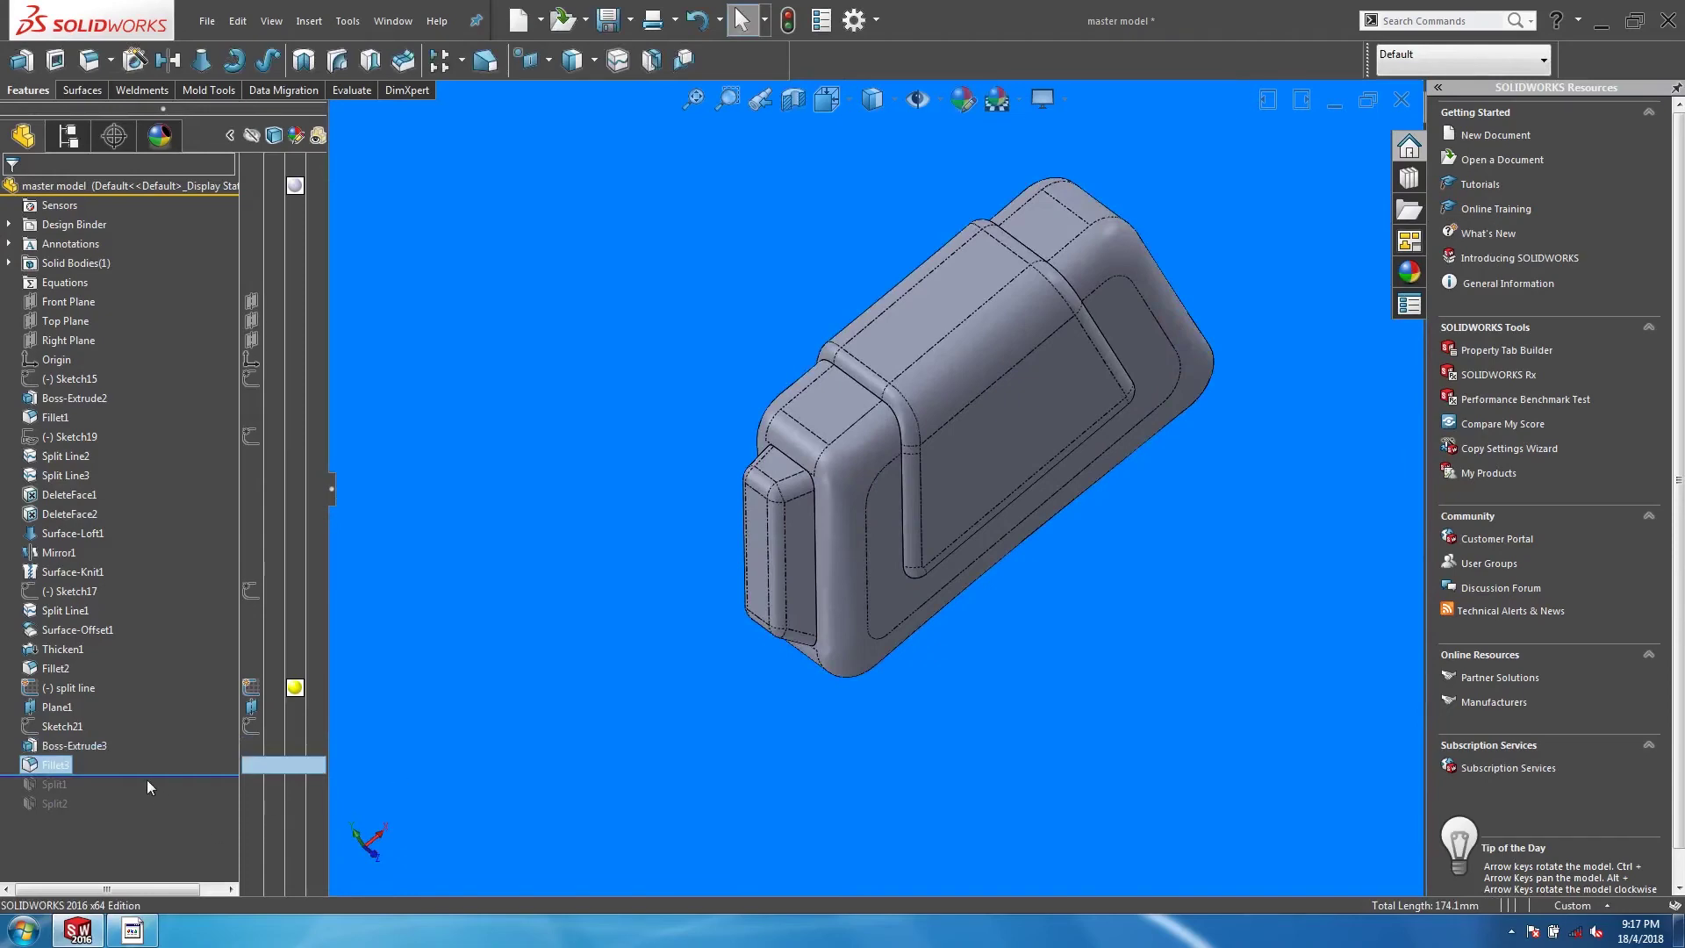
Step: Roll the history forward past Split2, then inspect the updated TOP and MAIN parts
{"action": "left_click_drag", "start_coordinate": [146, 775], "coordinate": [146, 814]}
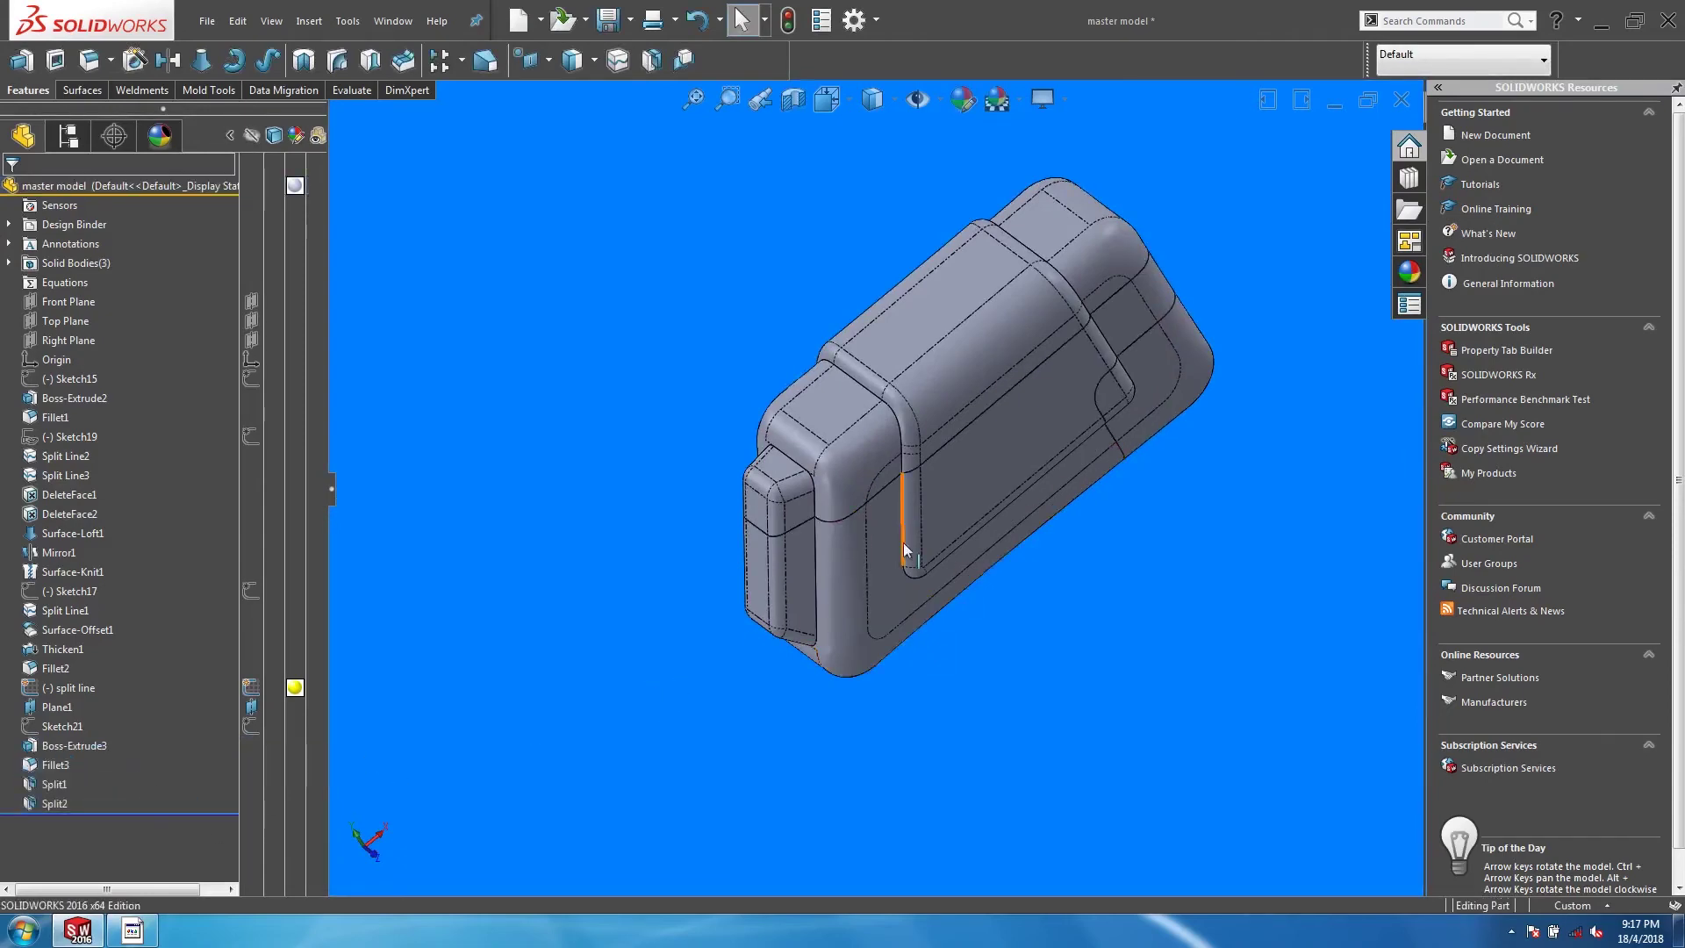
{"action": "middle_click_drag", "start_coordinate": [905, 550], "coordinate": [1108, 525]}
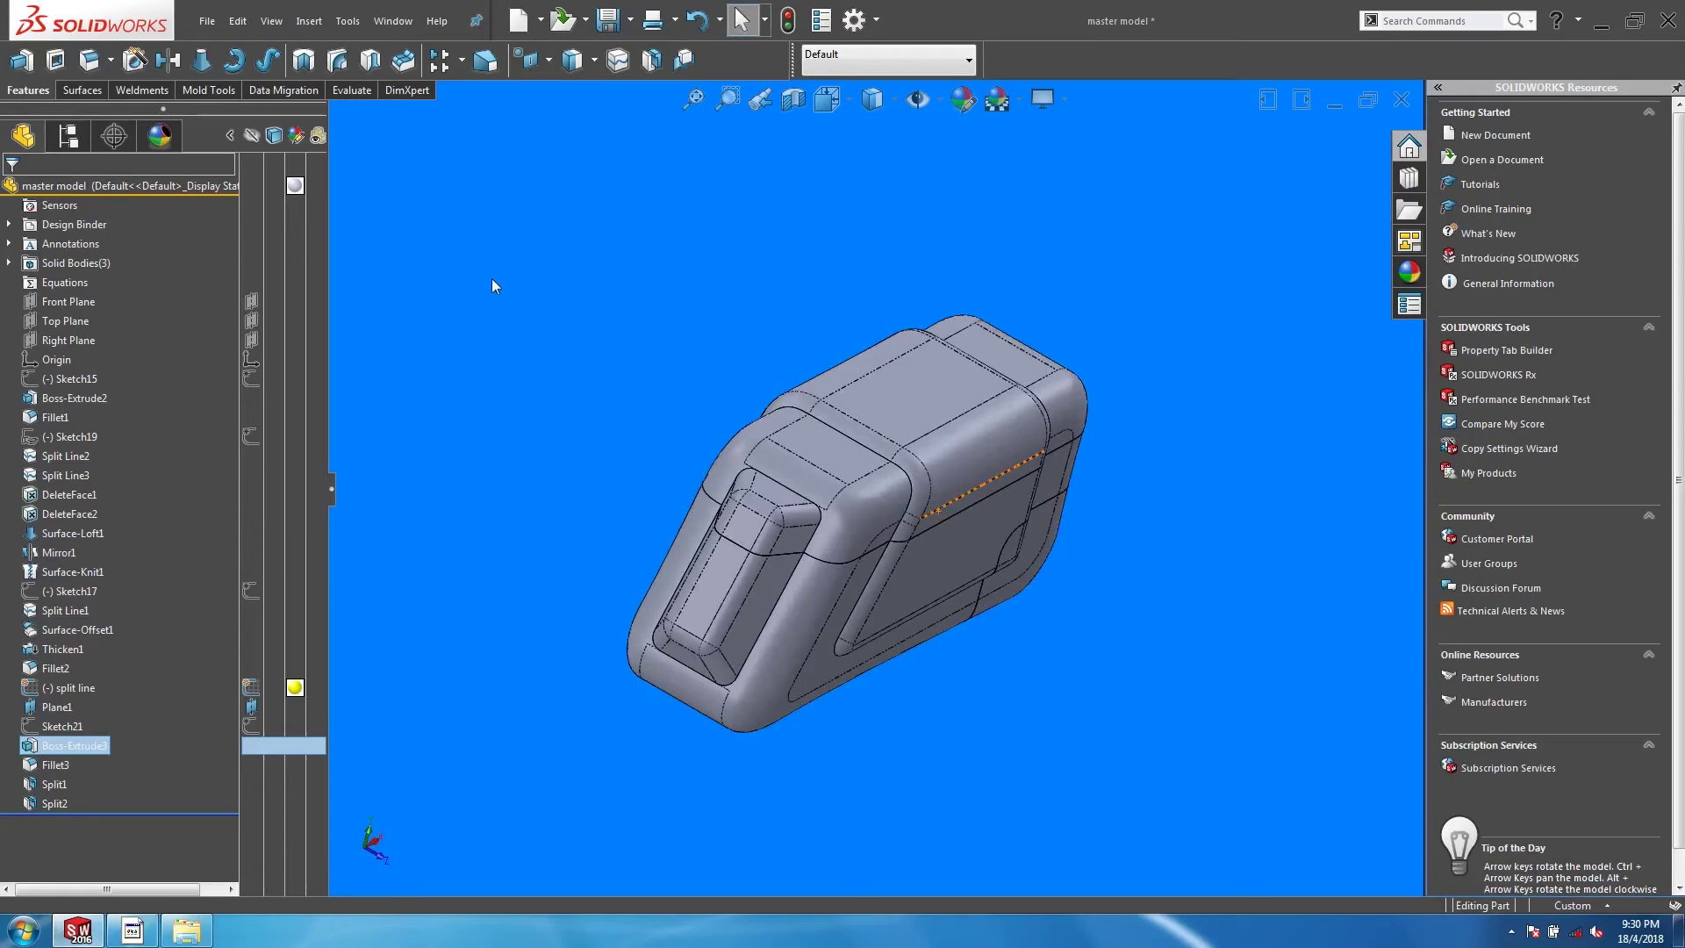
{"action": "key", "text": "ctrl+Tab"}
{"action": "left_click", "coordinate": [955, 475]}
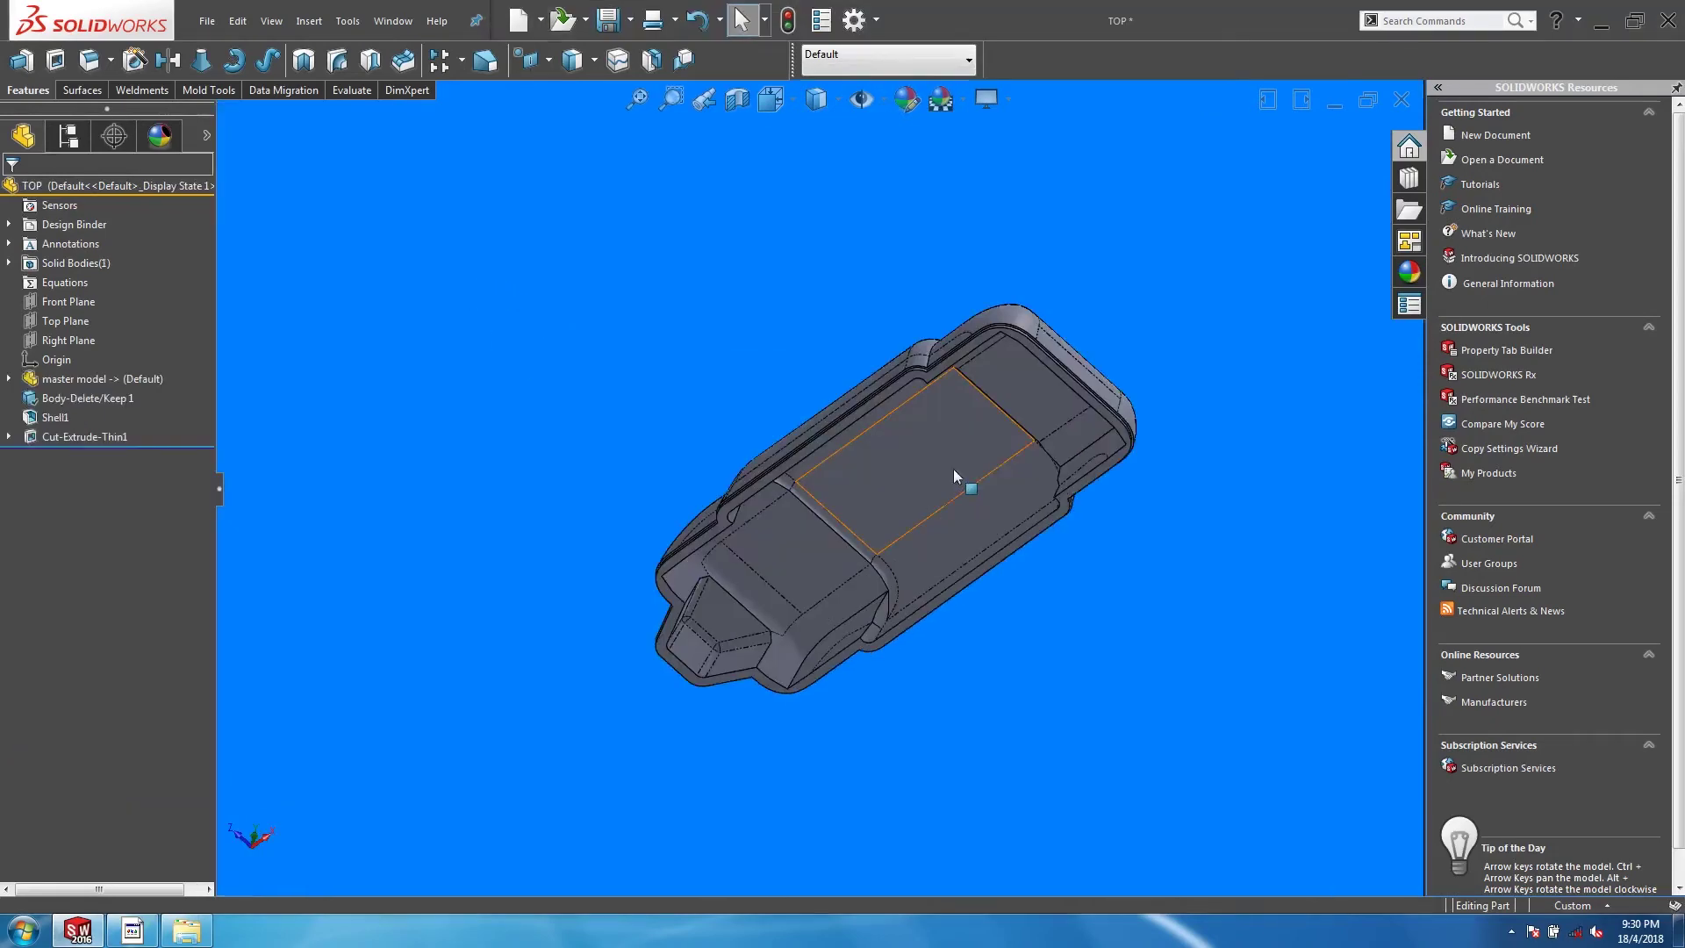
{"action": "mouse_move", "coordinate": [875, 513]}
{"action": "middle_mouse_down"}
{"action": "mouse_move", "coordinate": [778, 411]}
{"action": "mouse_move", "coordinate": [868, 524]}
{"action": "middle_mouse_up"}
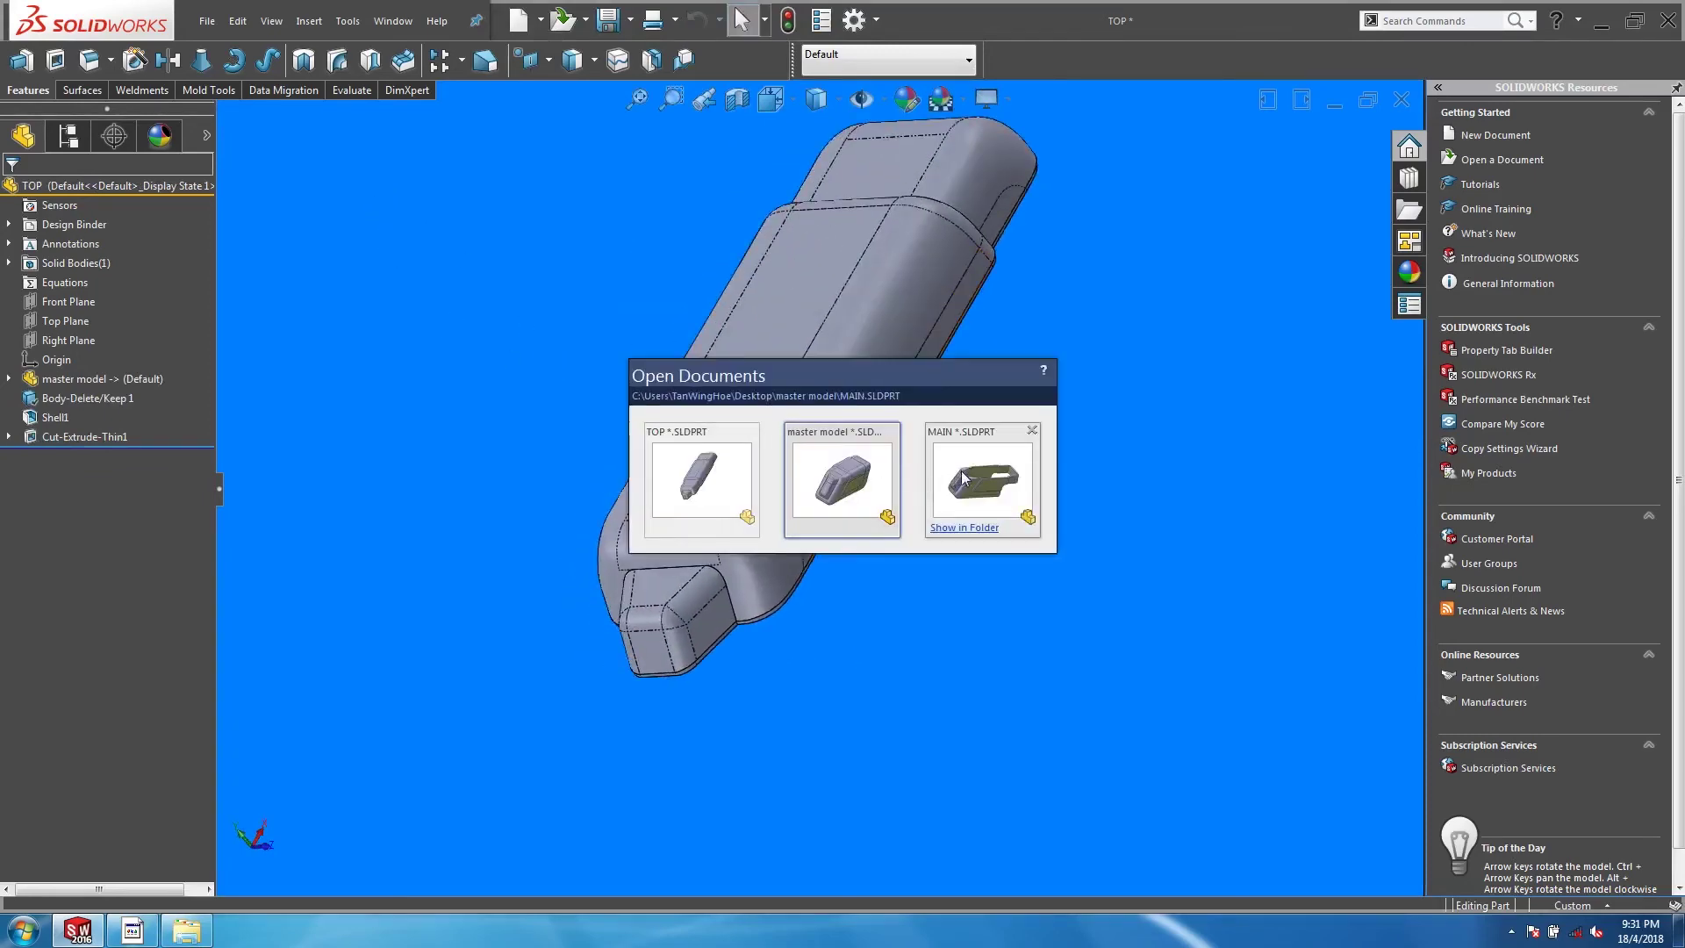
{"action": "left_click", "coordinate": [963, 478]}
{"action": "middle_click_drag", "start_coordinate": [963, 479], "coordinate": [675, 408]}
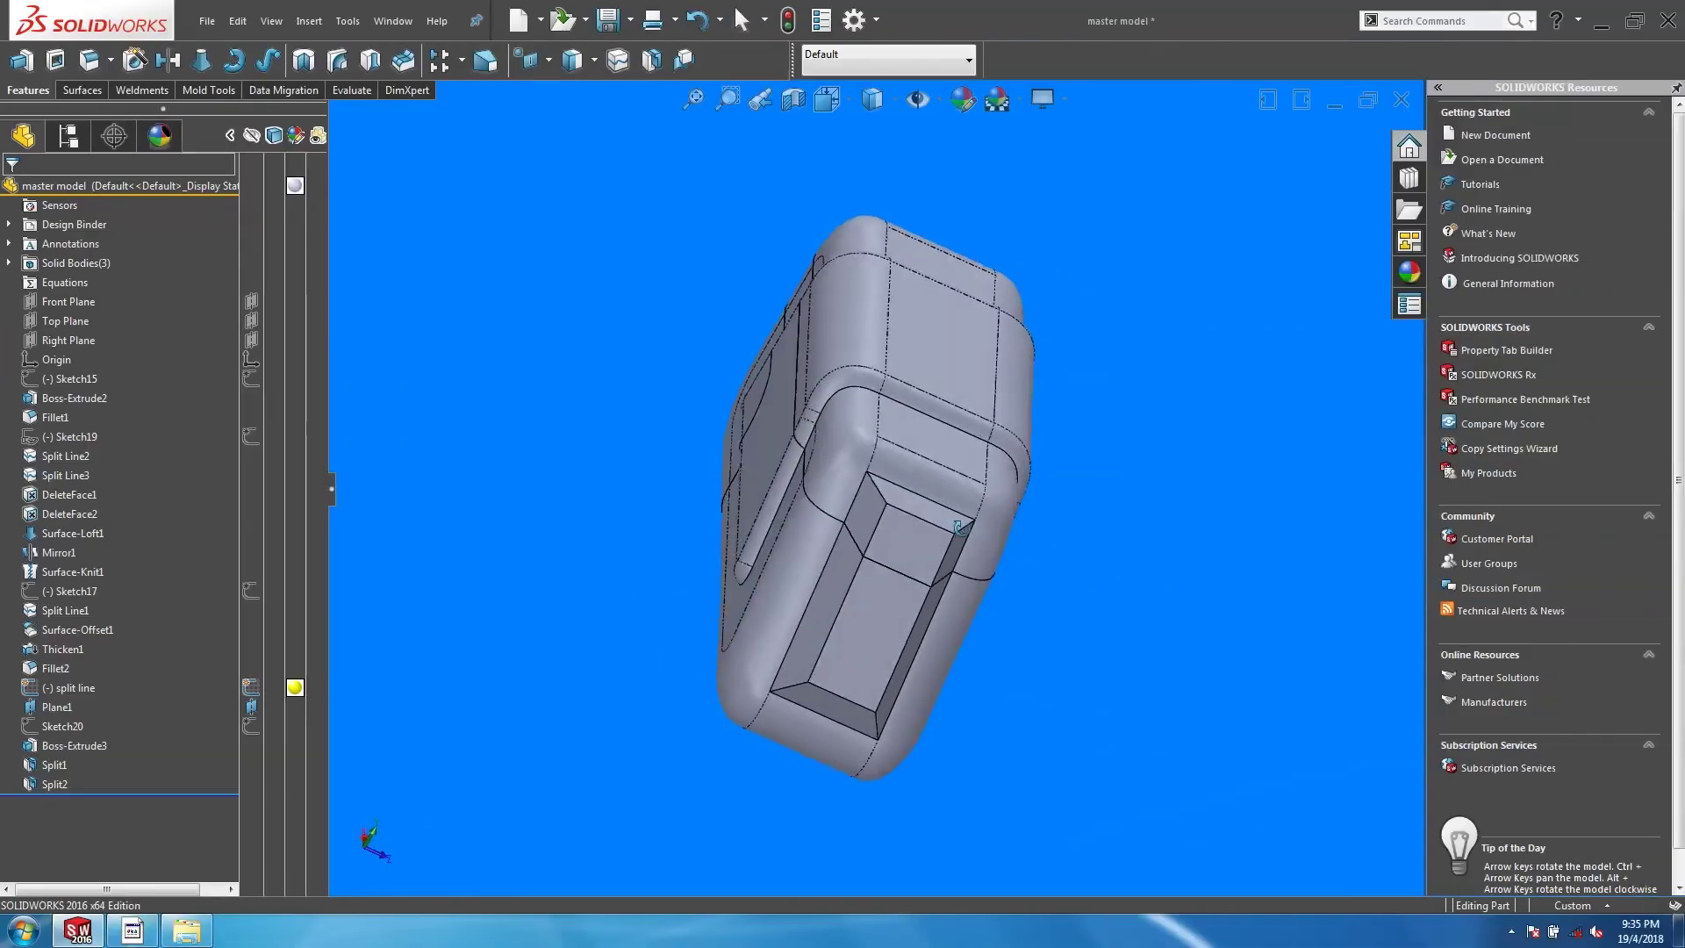
{"action": "middle_click_drag", "start_coordinate": [719, 316], "coordinate": [762, 314]}
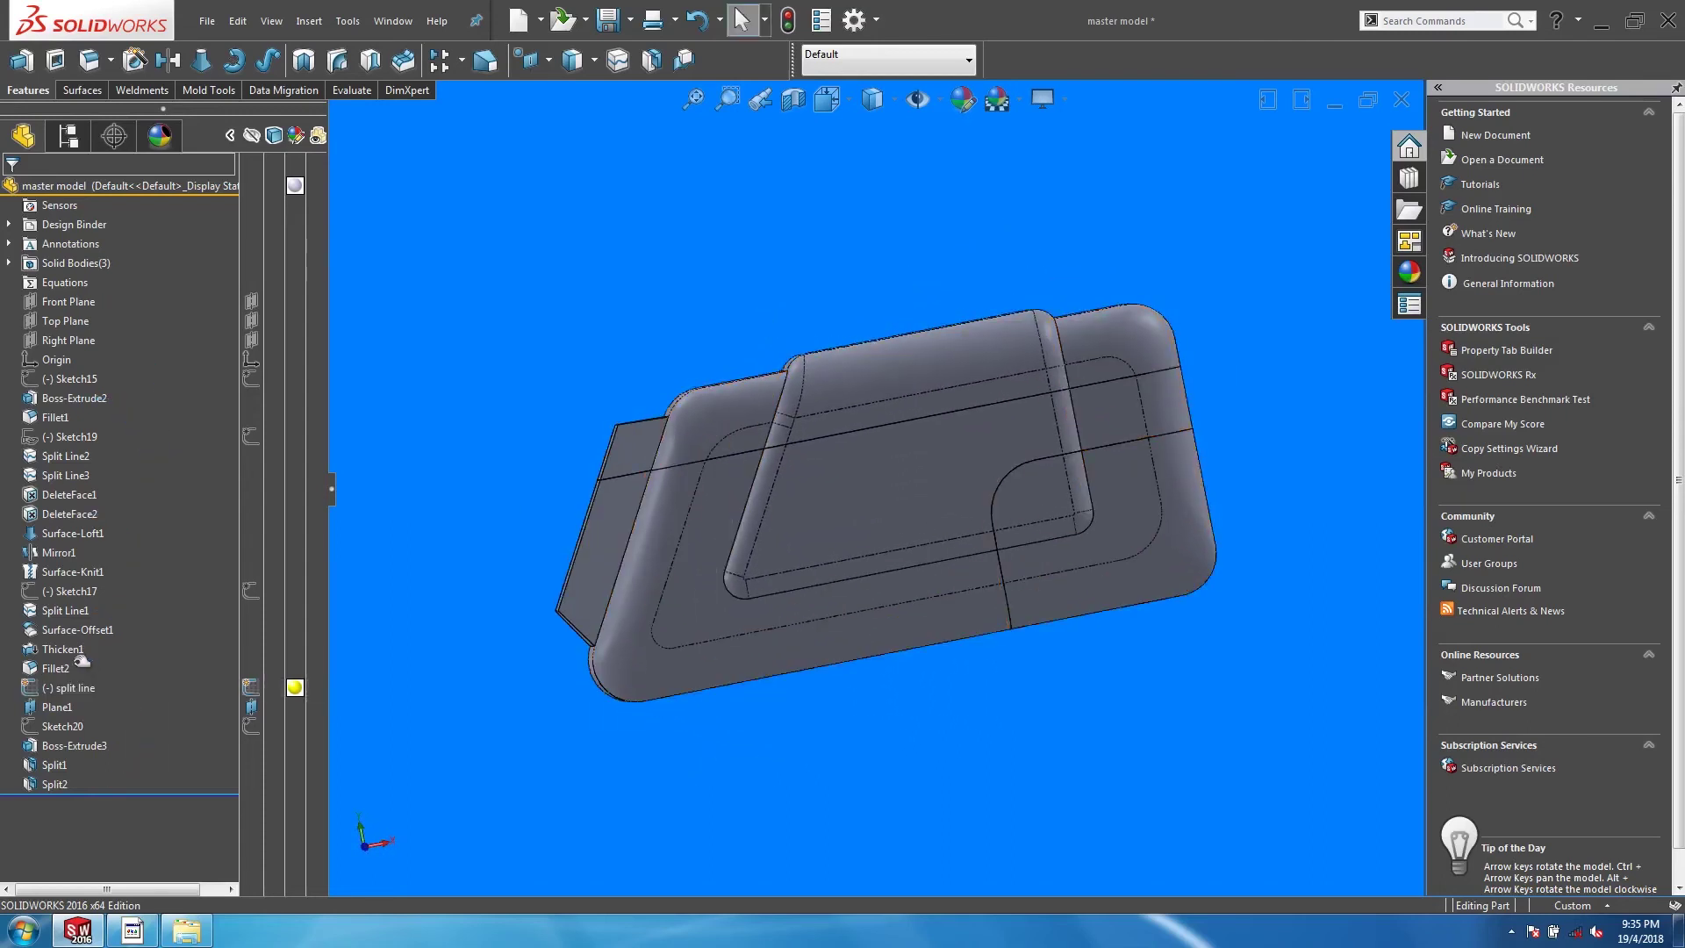
Step: Edit the split-line sketch, dragging its endpoints left so the lower leg angles down
{"action": "right_click", "coordinate": [70, 689]}
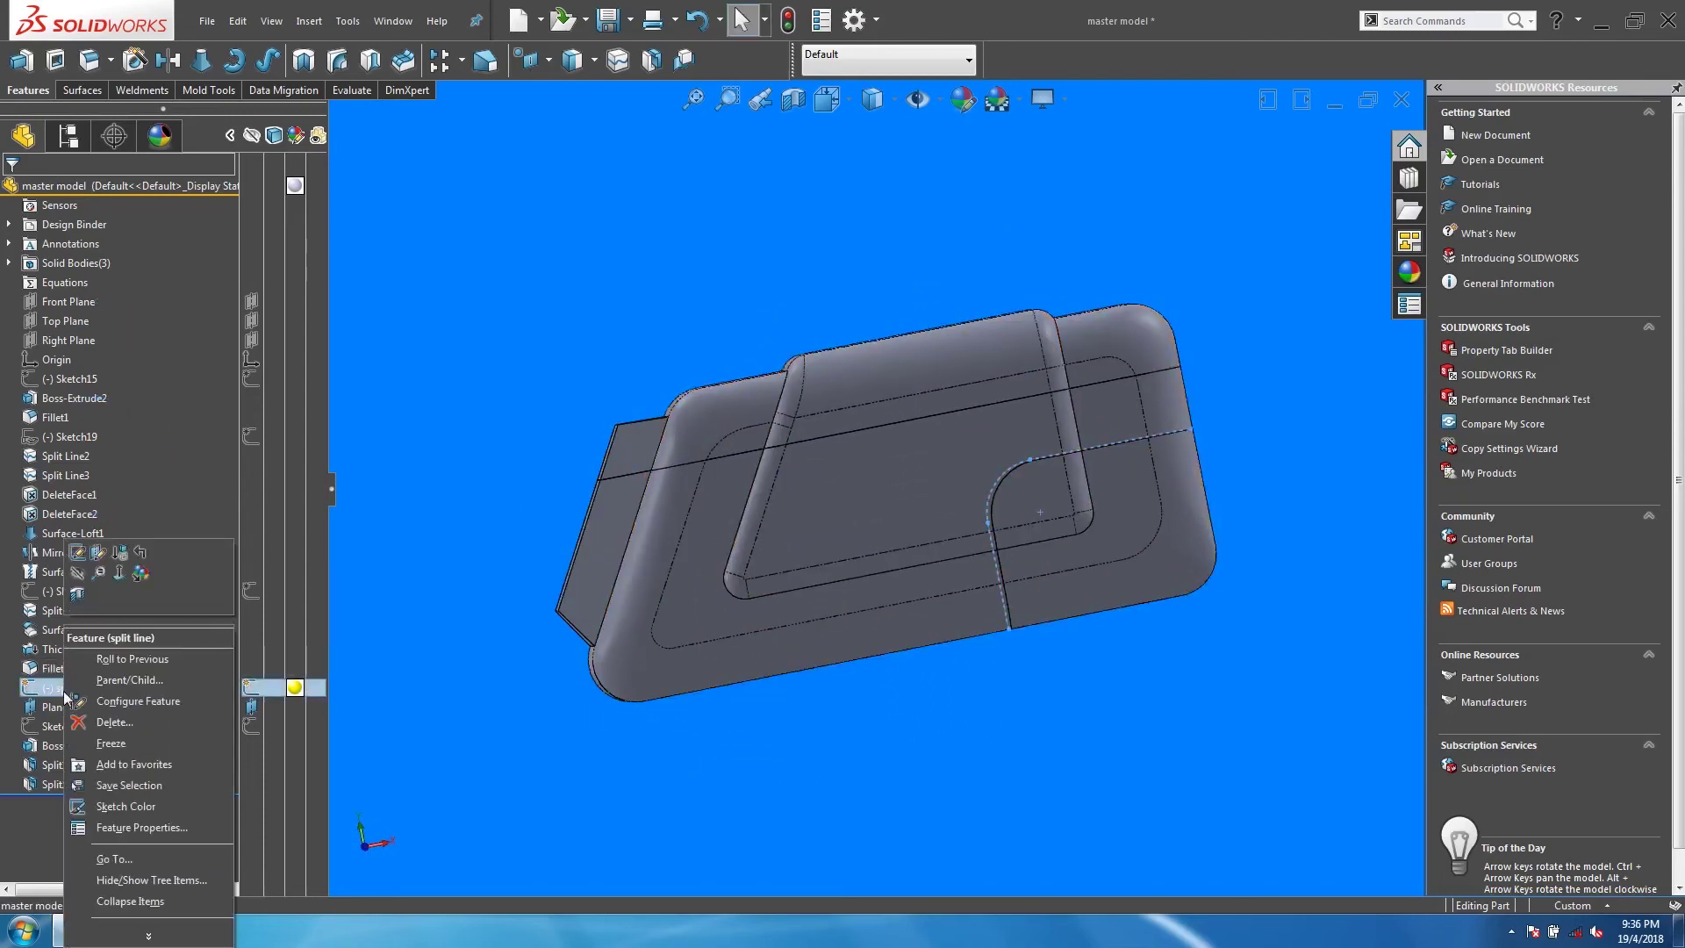
{"action": "left_click", "coordinate": [78, 554]}
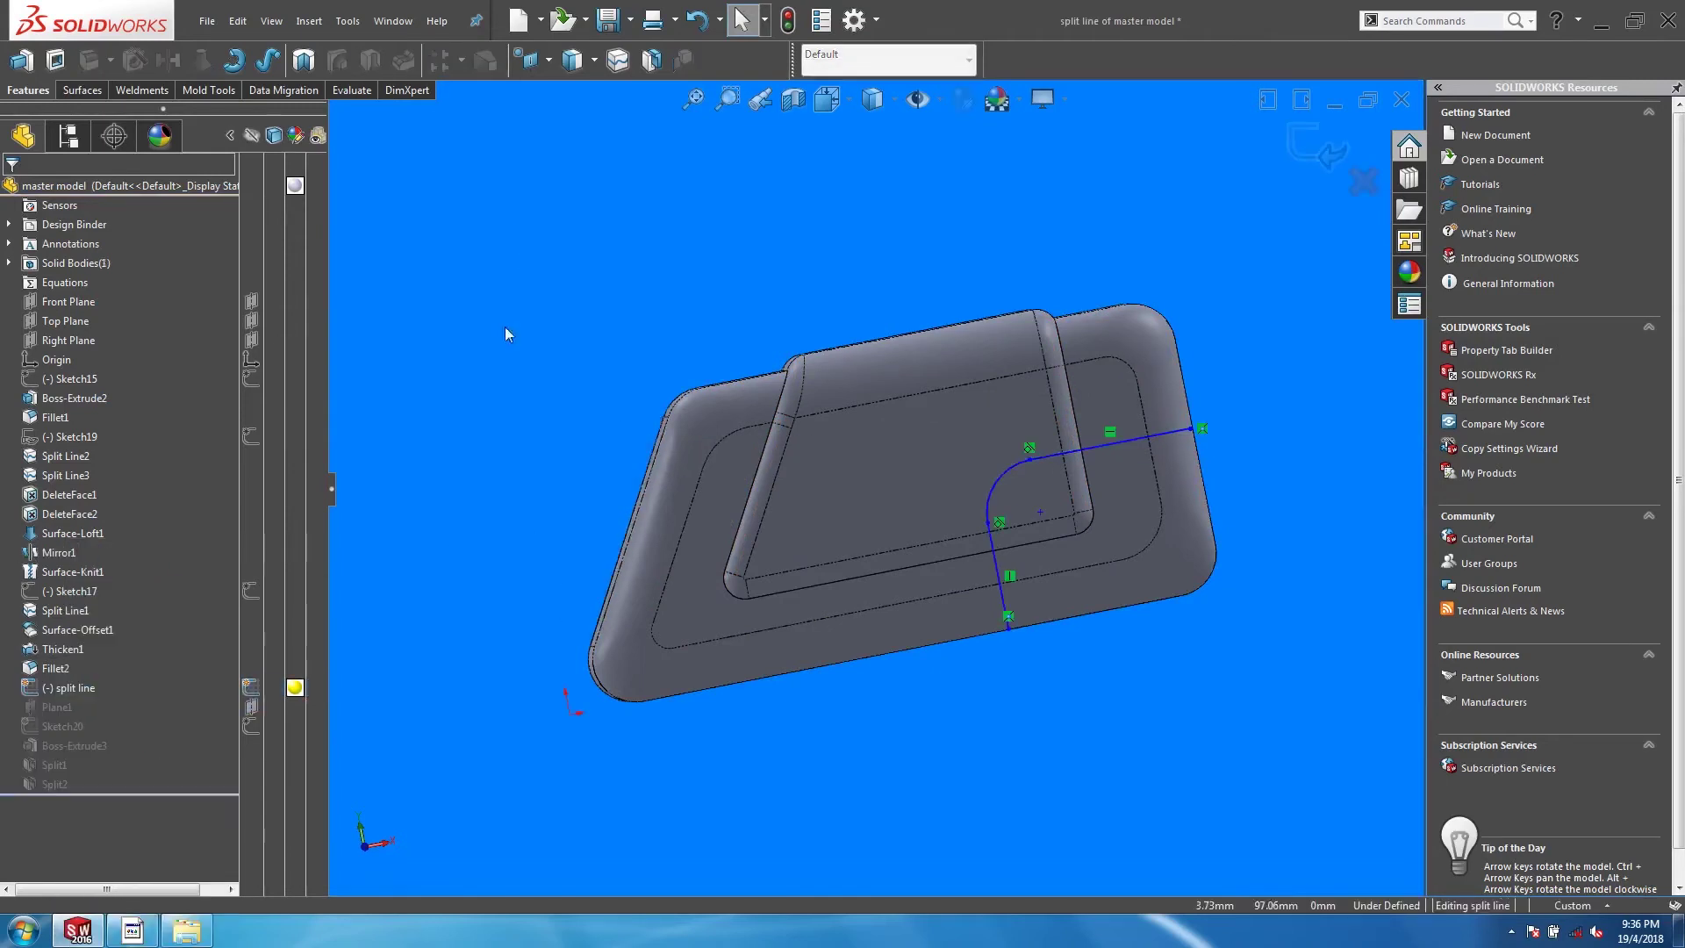
{"action": "key", "text": "s"}
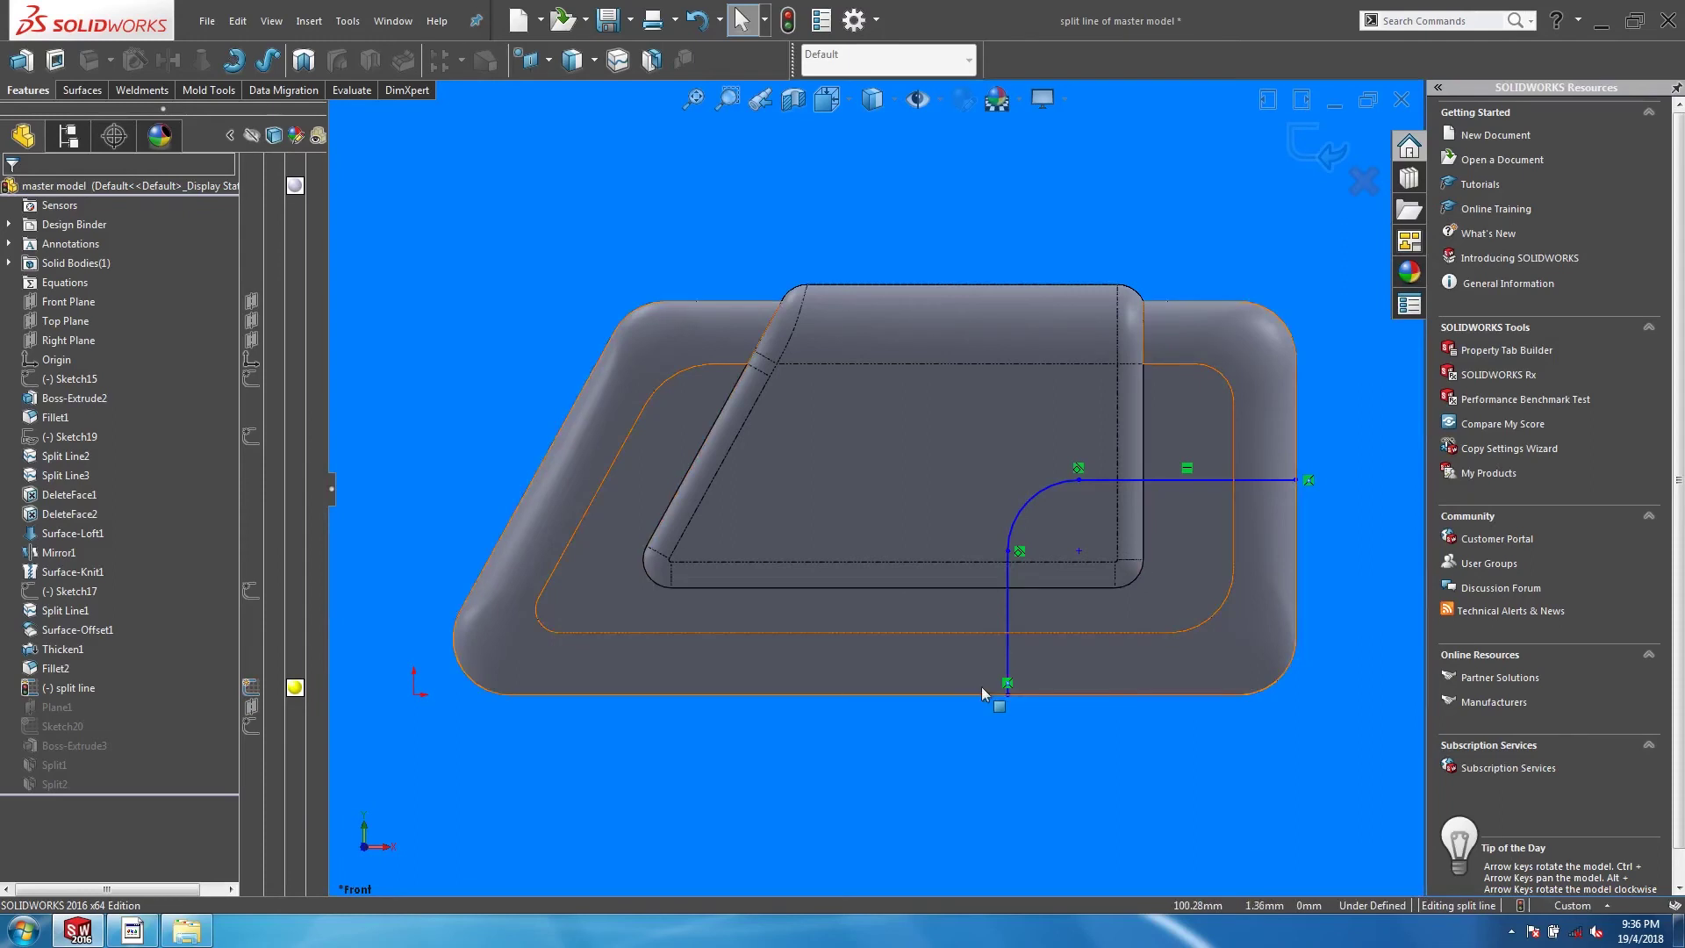
{"action": "mouse_move", "coordinate": [748, 674]}
{"action": "left_mouse_down"}
{"action": "mouse_move", "coordinate": [693, 674]}
{"action": "mouse_move", "coordinate": [724, 690]}
{"action": "left_mouse_up"}
{"action": "left_click_drag", "start_coordinate": [1041, 492], "coordinate": [986, 488]}
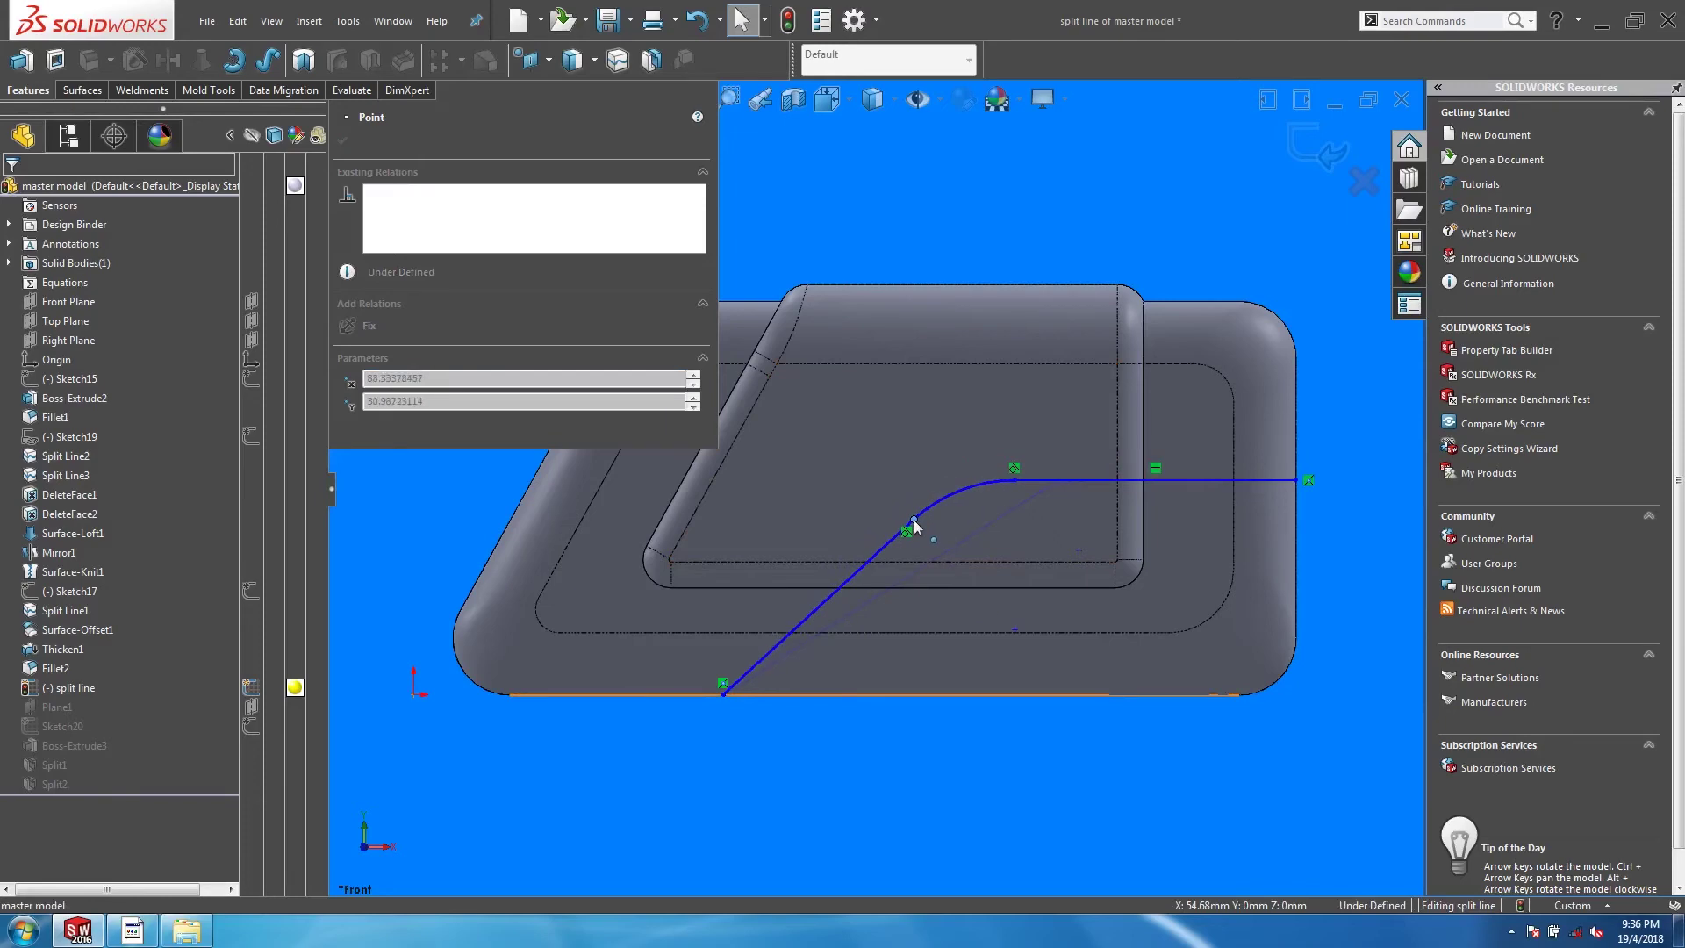
{"action": "left_click", "coordinate": [914, 519]}
{"action": "left_click", "coordinate": [1003, 402]}
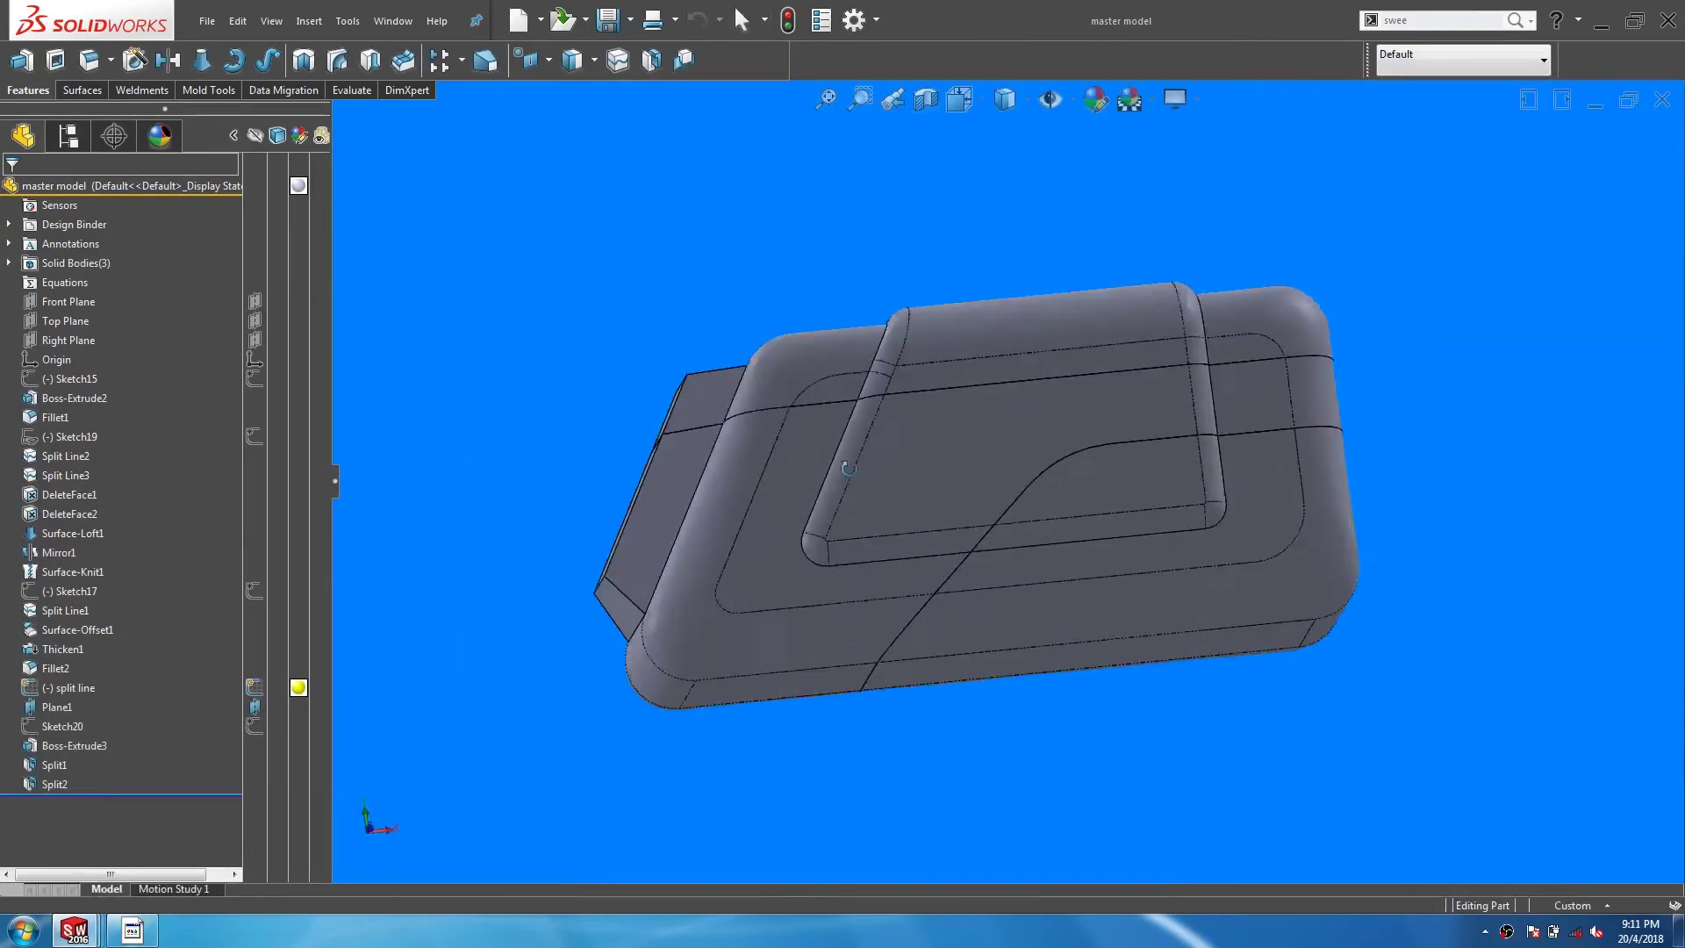
{"action": "middle_click_drag", "start_coordinate": [848, 468], "coordinate": [1053, 465]}
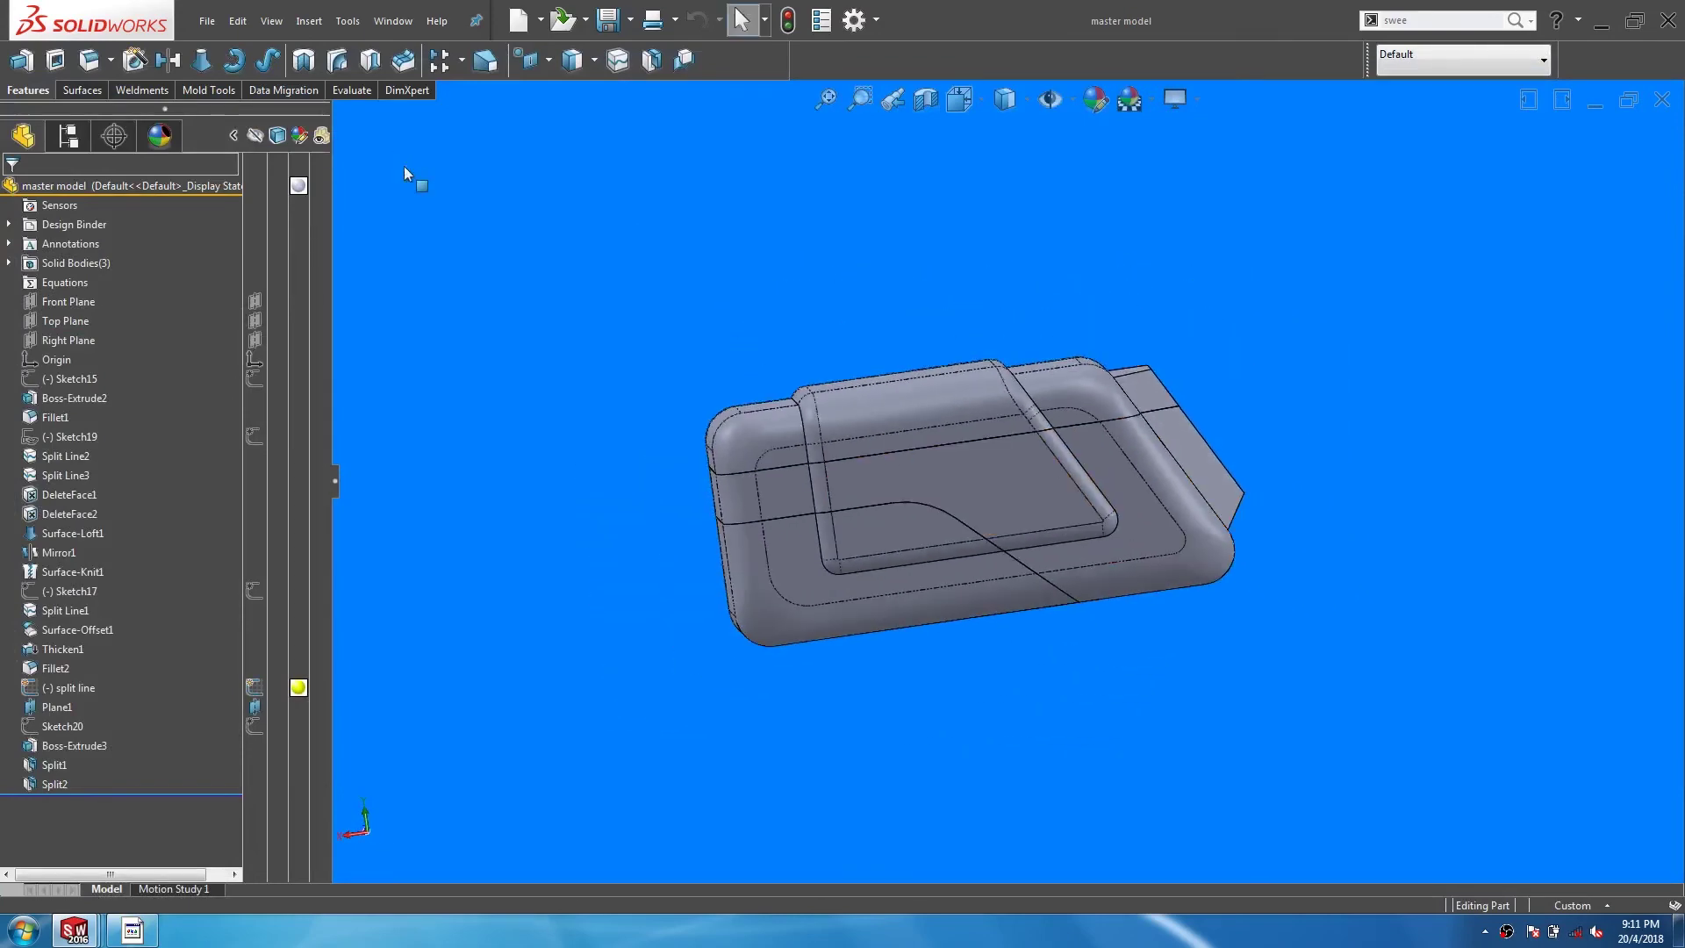
{"action": "key", "text": "ctrl+Tab"}
Step: Switch to the CORNER part and orbit it to look inside
{"action": "left_click", "coordinate": [833, 476]}
{"action": "middle_click_drag", "start_coordinate": [984, 481], "coordinate": [865, 376]}
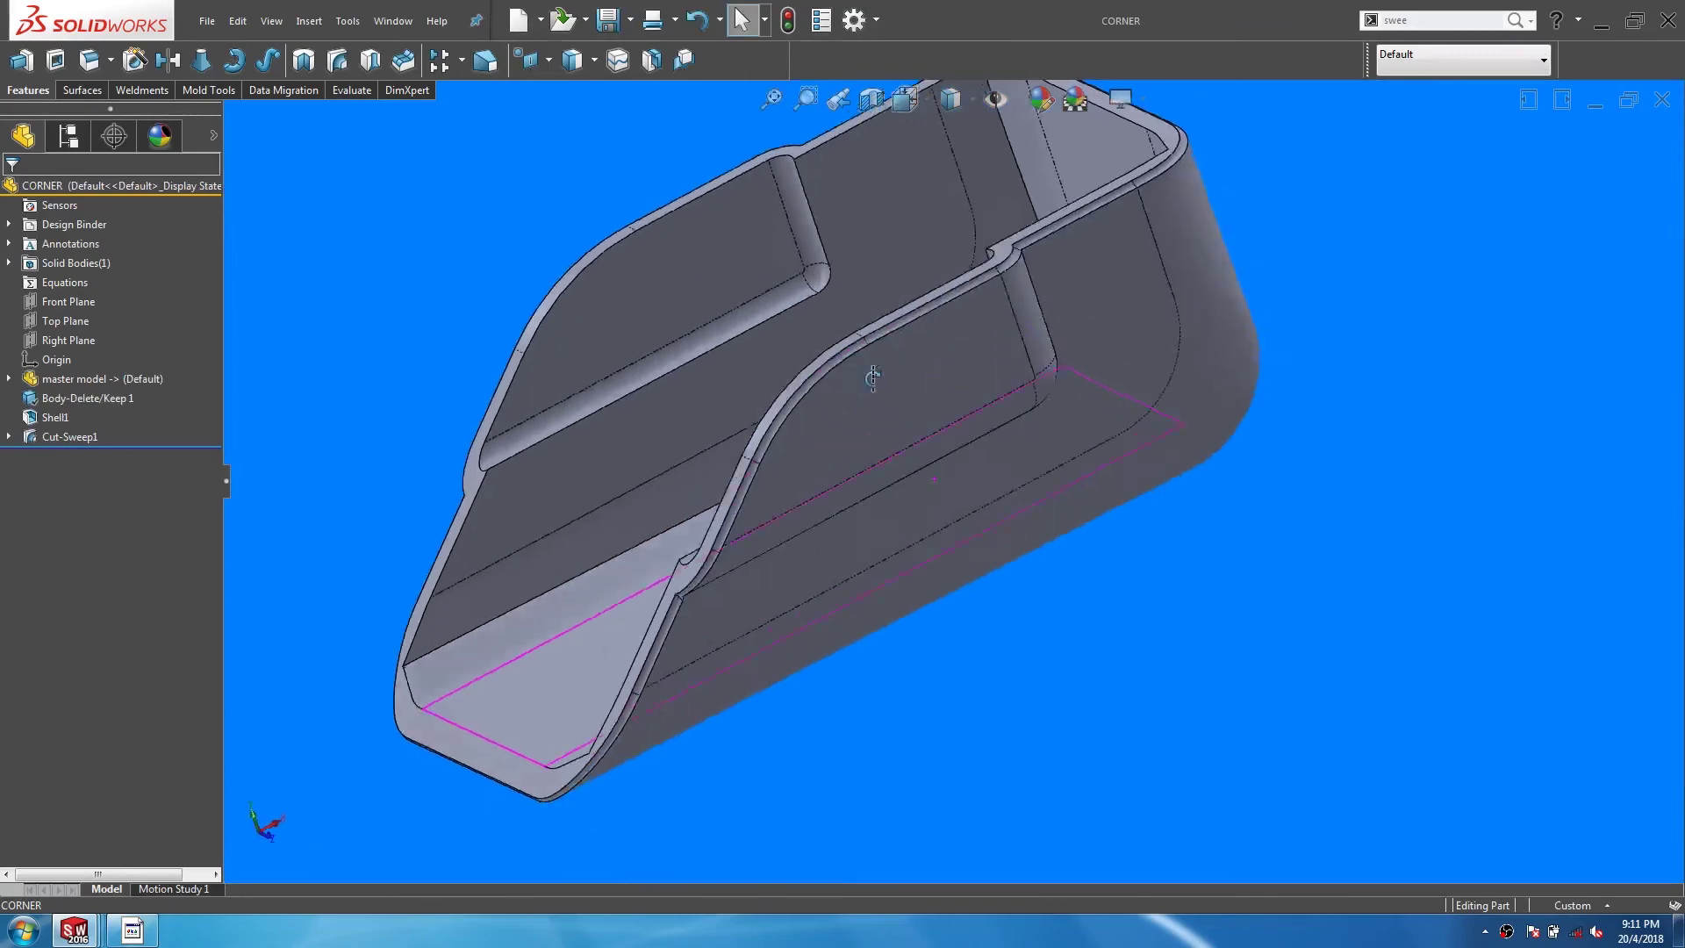
{"action": "scroll", "coordinate": [796, 455], "scroll_direction": "up", "scroll_amount": 2}
{"action": "middle_click_drag", "start_coordinate": [798, 456], "coordinate": [540, 371]}
Step: Switch to the MAIN part and orbit it to inspect the rebuilt shell
{"action": "key", "text": "ctrl+Tab"}
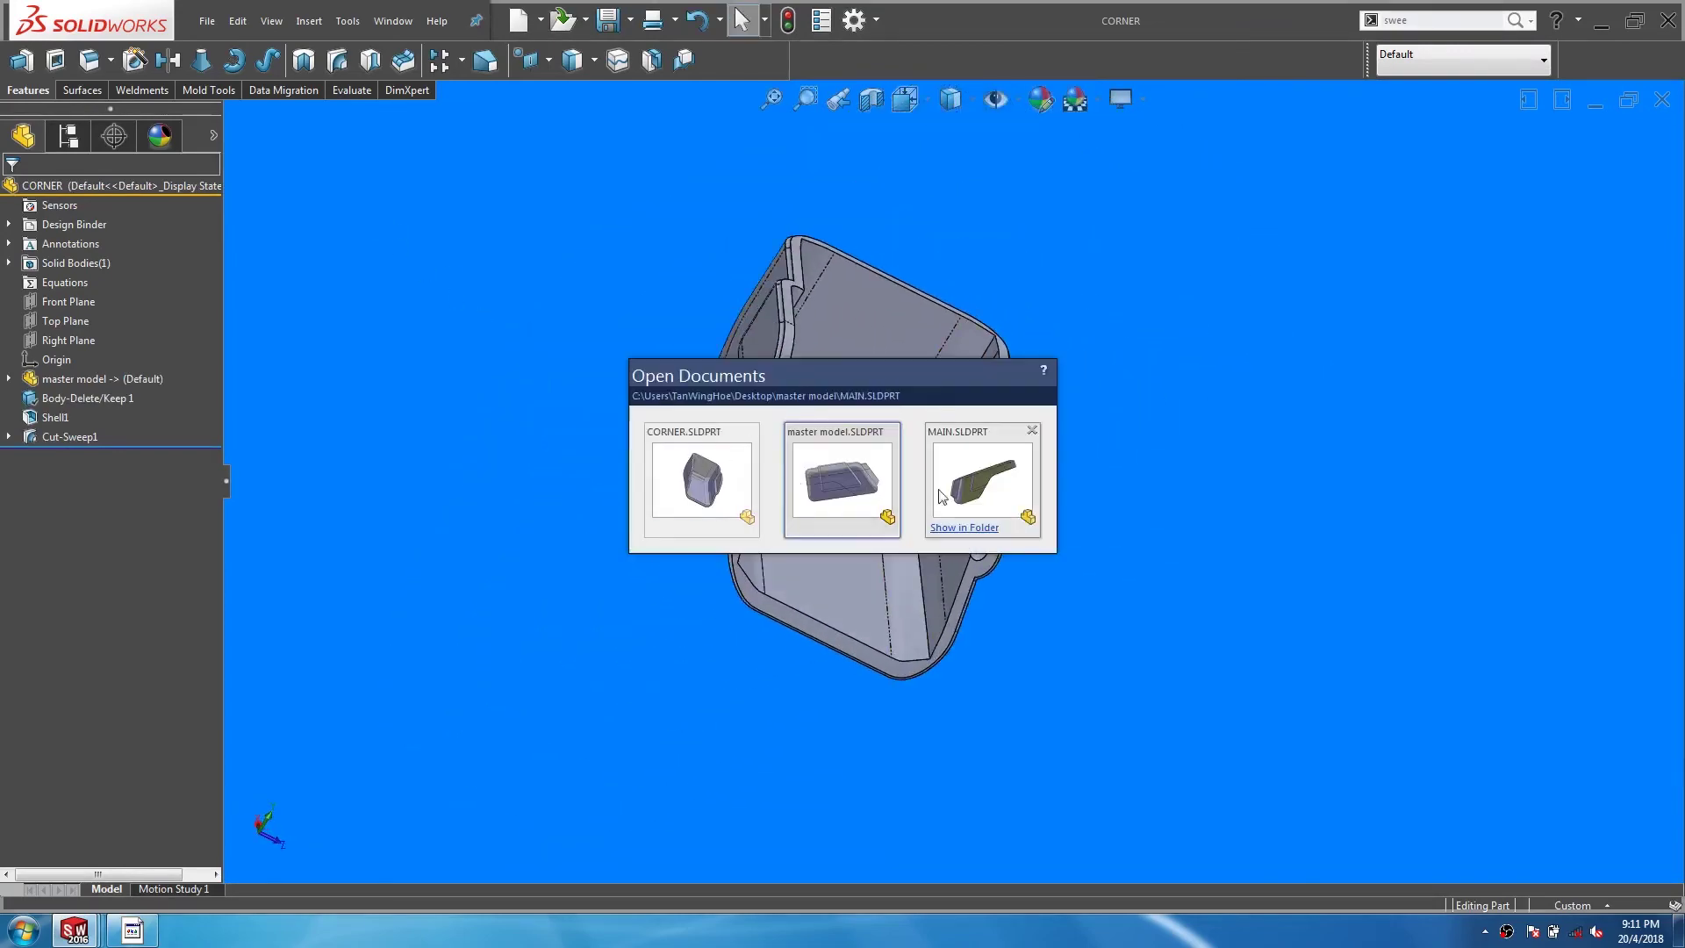
{"action": "left_click", "coordinate": [954, 494]}
{"action": "scroll", "coordinate": [914, 512], "scroll_direction": "up", "scroll_amount": 2}
{"action": "middle_click_drag", "start_coordinate": [914, 512], "coordinate": [702, 469]}
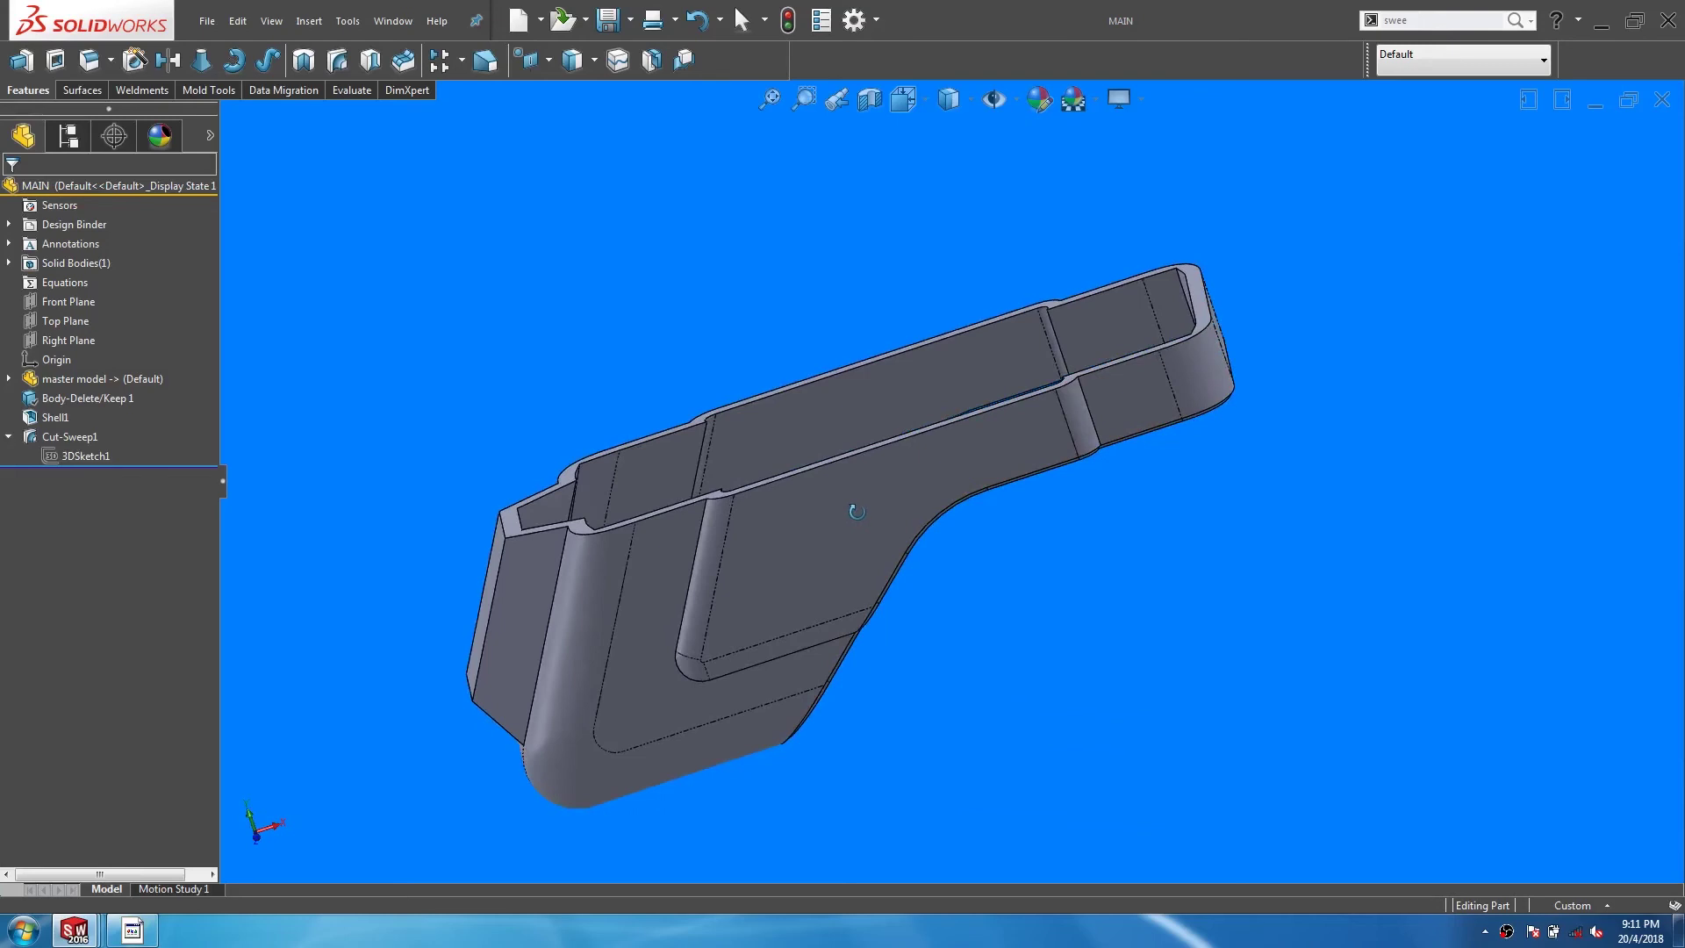
{"action": "key", "text": "Escape"}
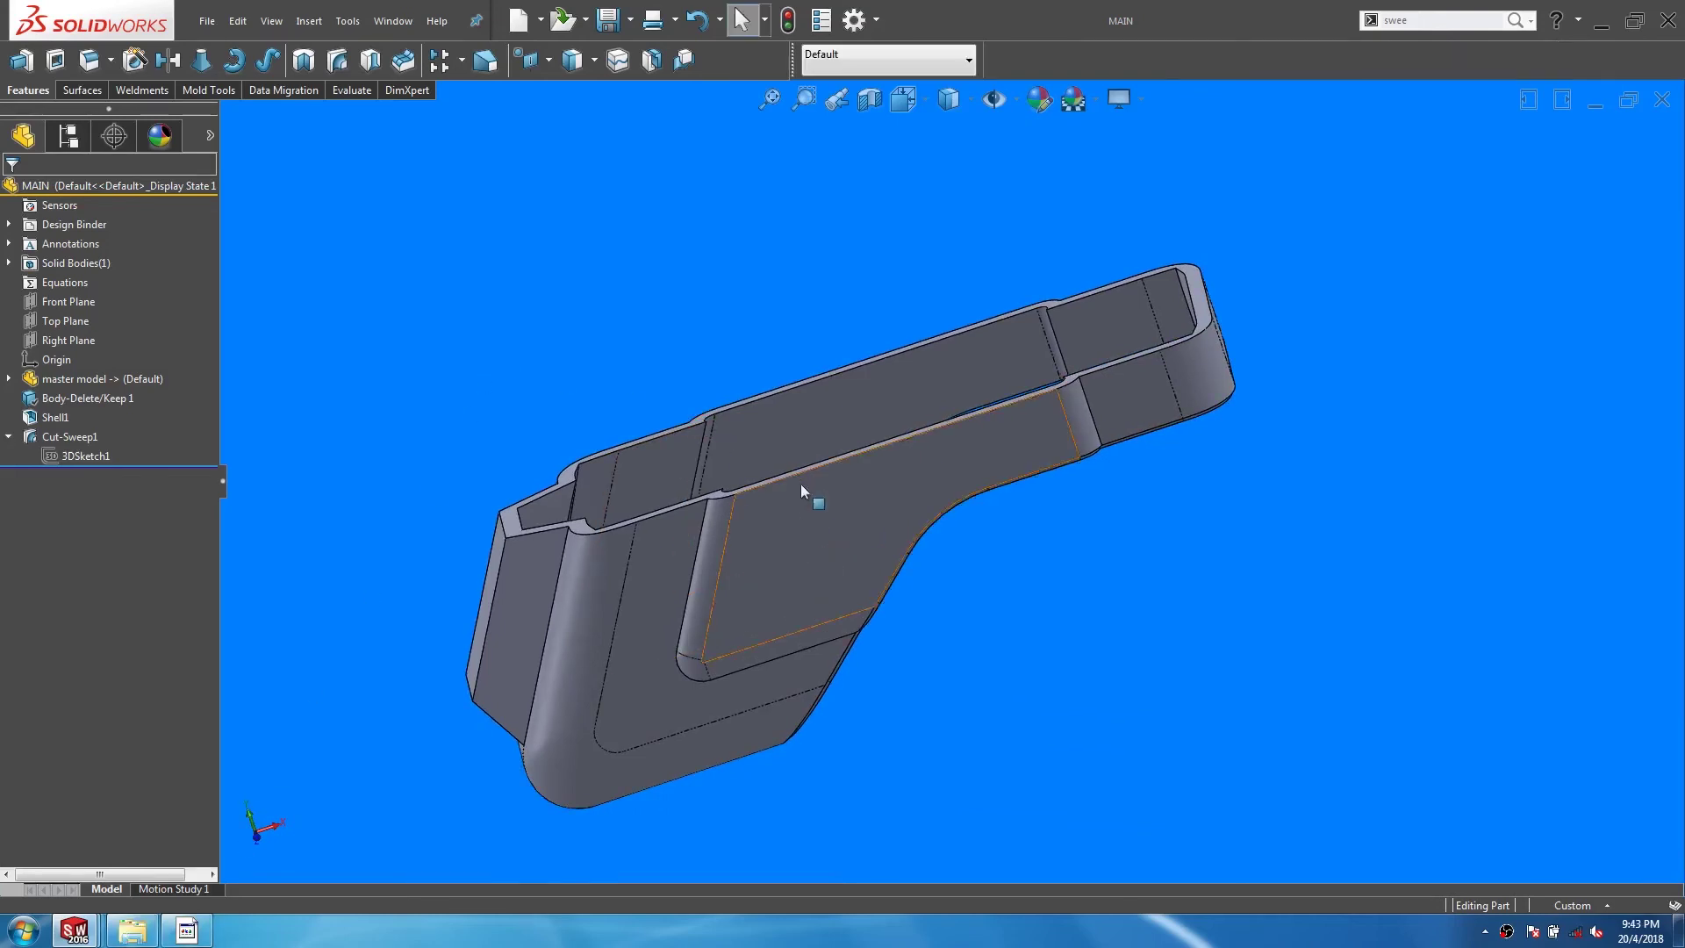
{"action": "middle_click_drag", "start_coordinate": [800, 483], "coordinate": [677, 519]}
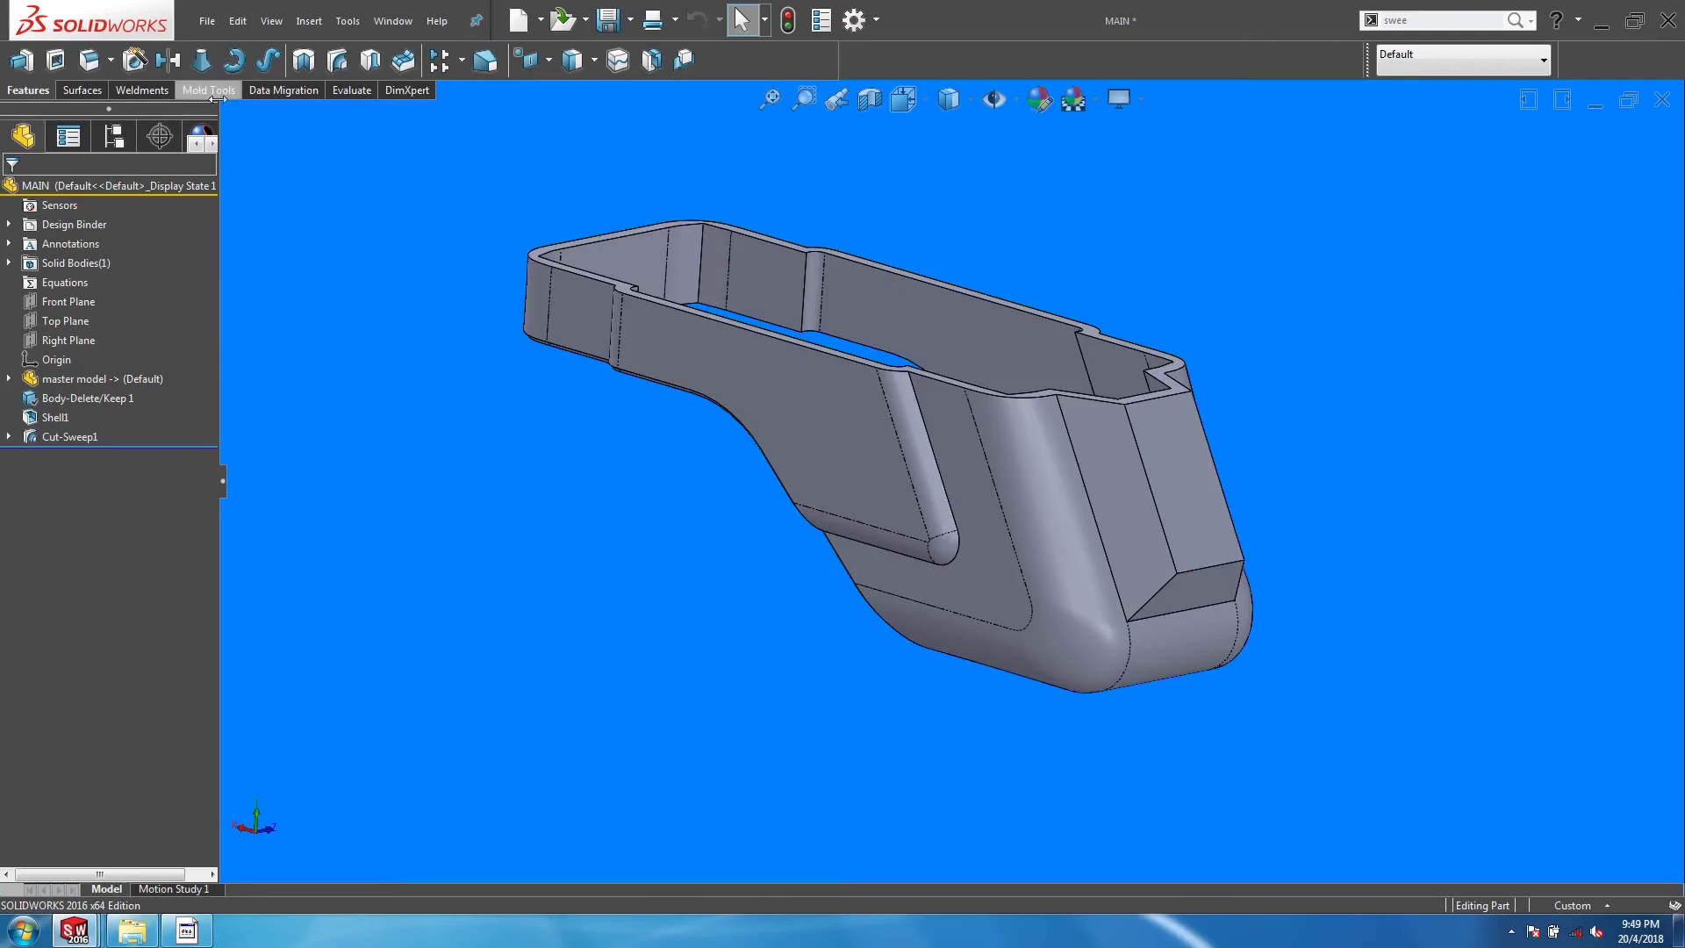
{"action": "left_click", "coordinate": [207, 20]}
Step: Make a new assembly from the part and place TOP at the origin
{"action": "left_click", "coordinate": [240, 169]}
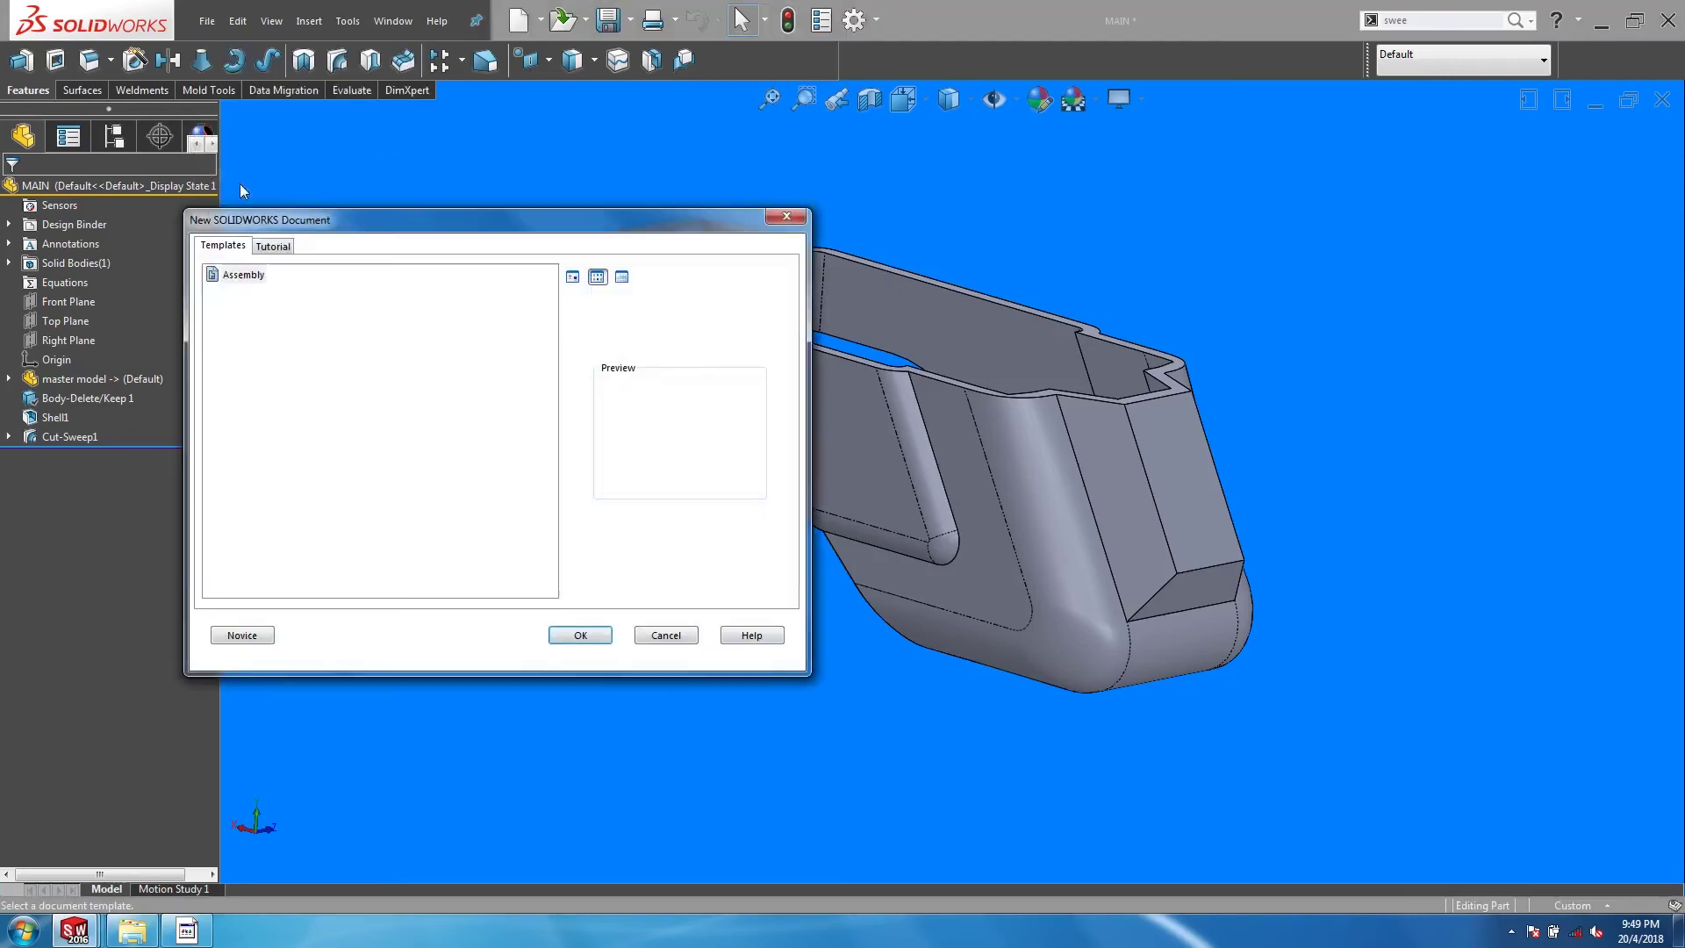
{"action": "left_click", "coordinate": [580, 637]}
{"action": "left_click", "coordinate": [175, 405]}
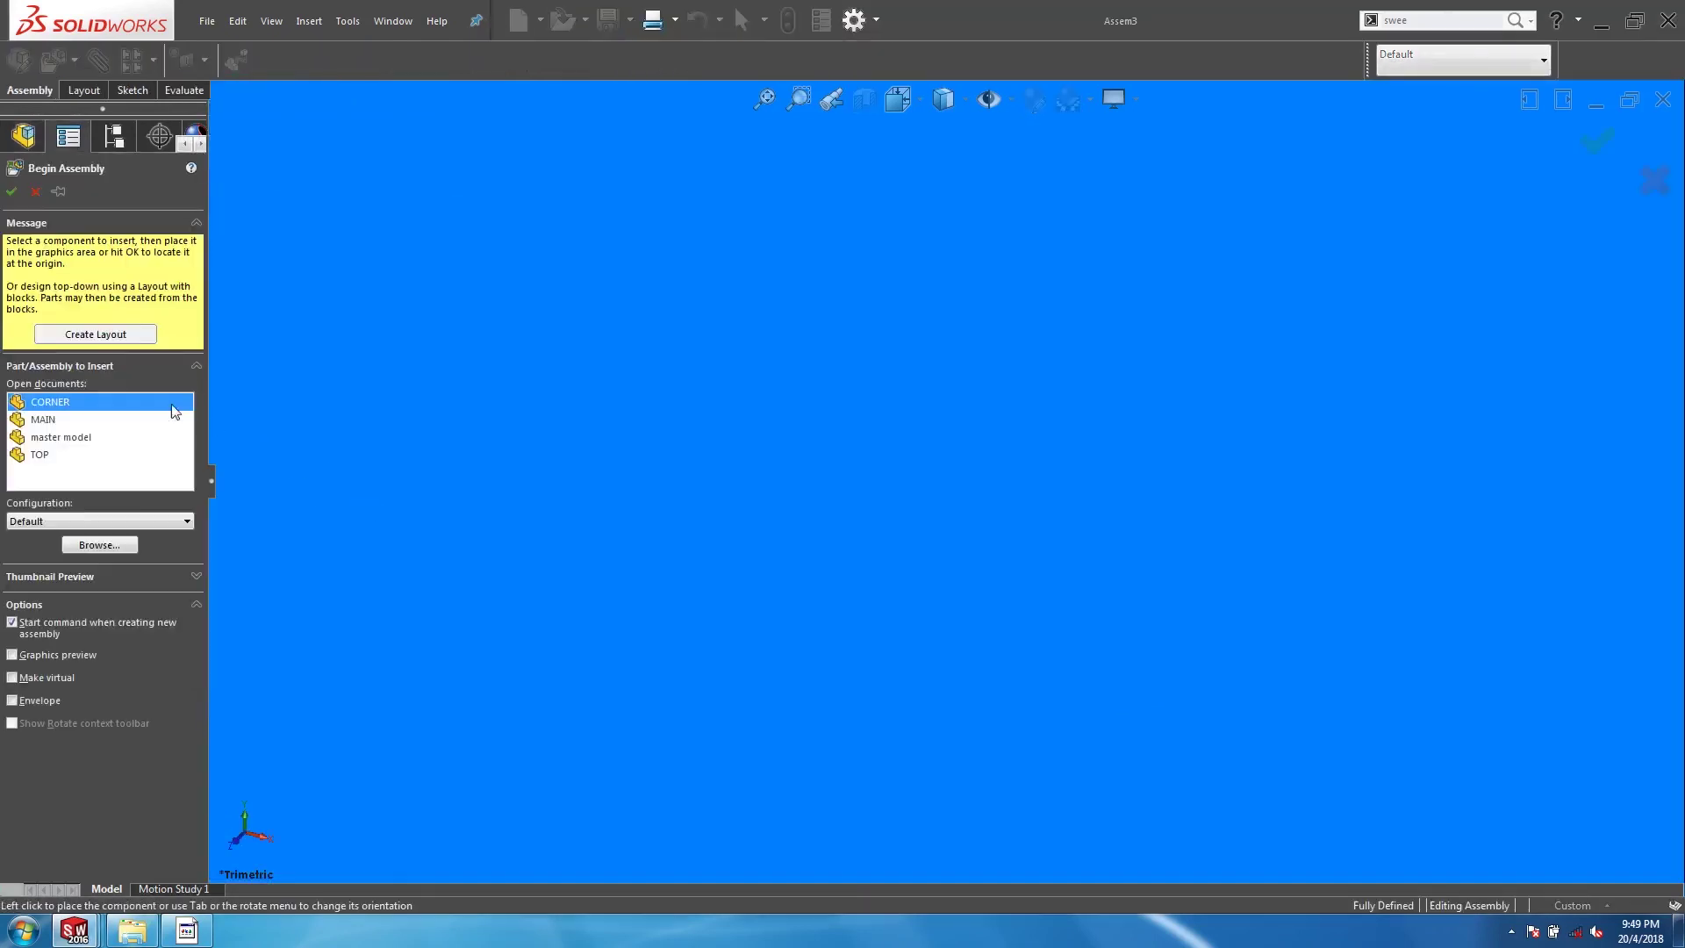
{"action": "left_click", "coordinate": [41, 455]}
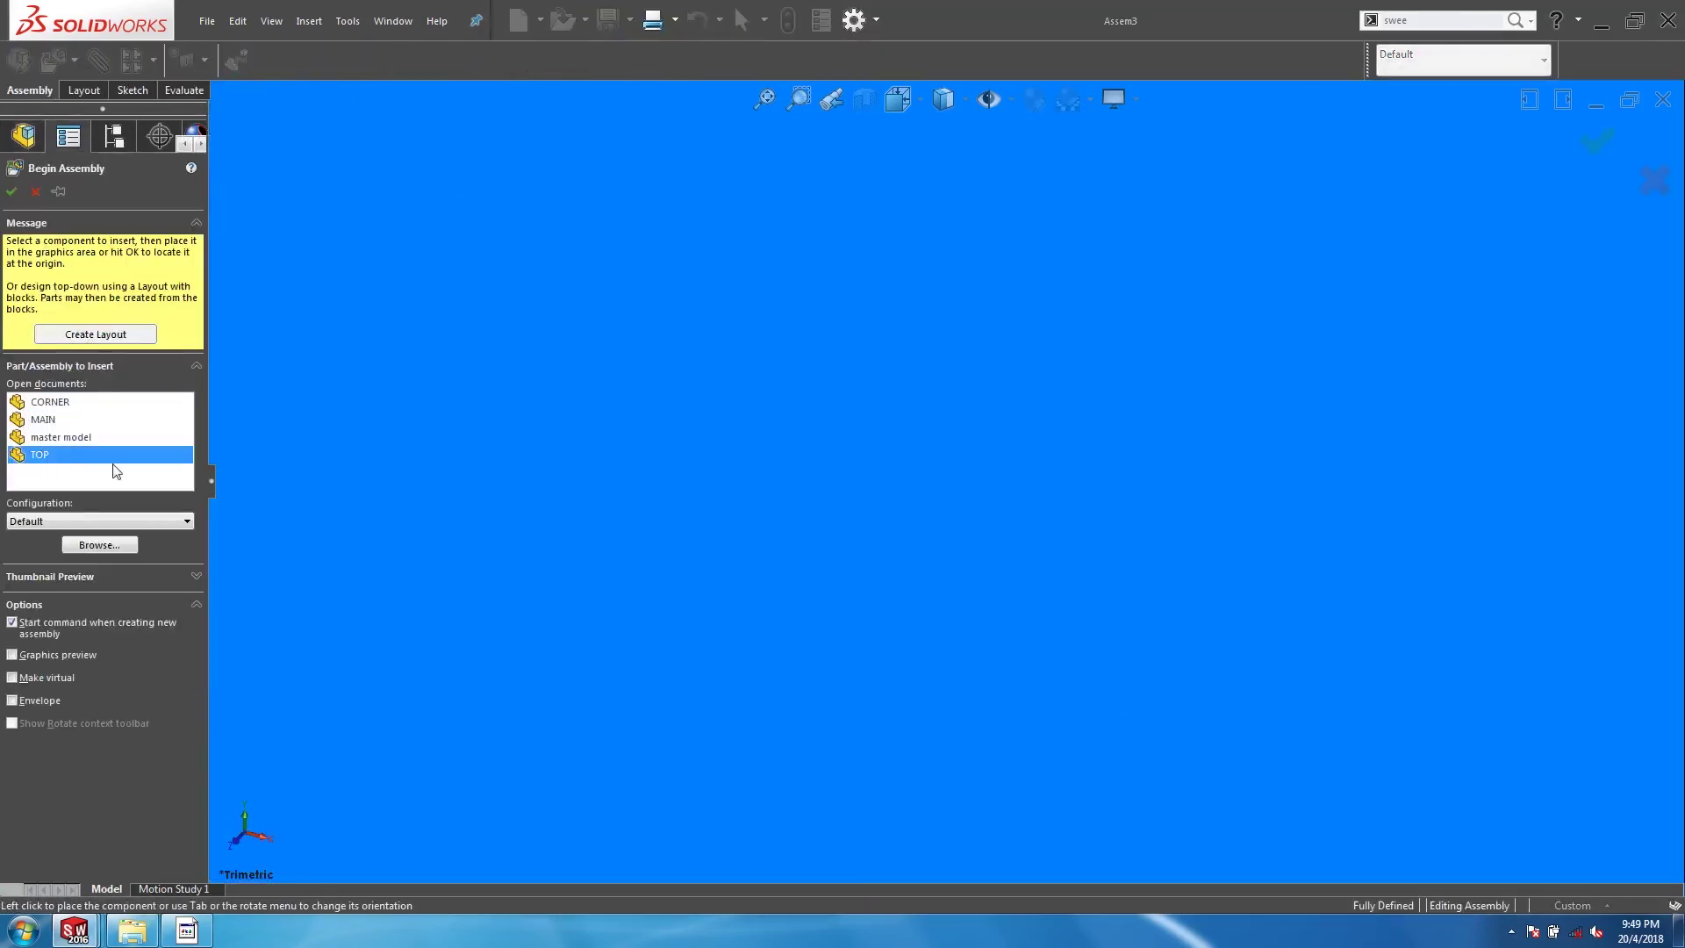
{"action": "left_click", "coordinate": [12, 192]}
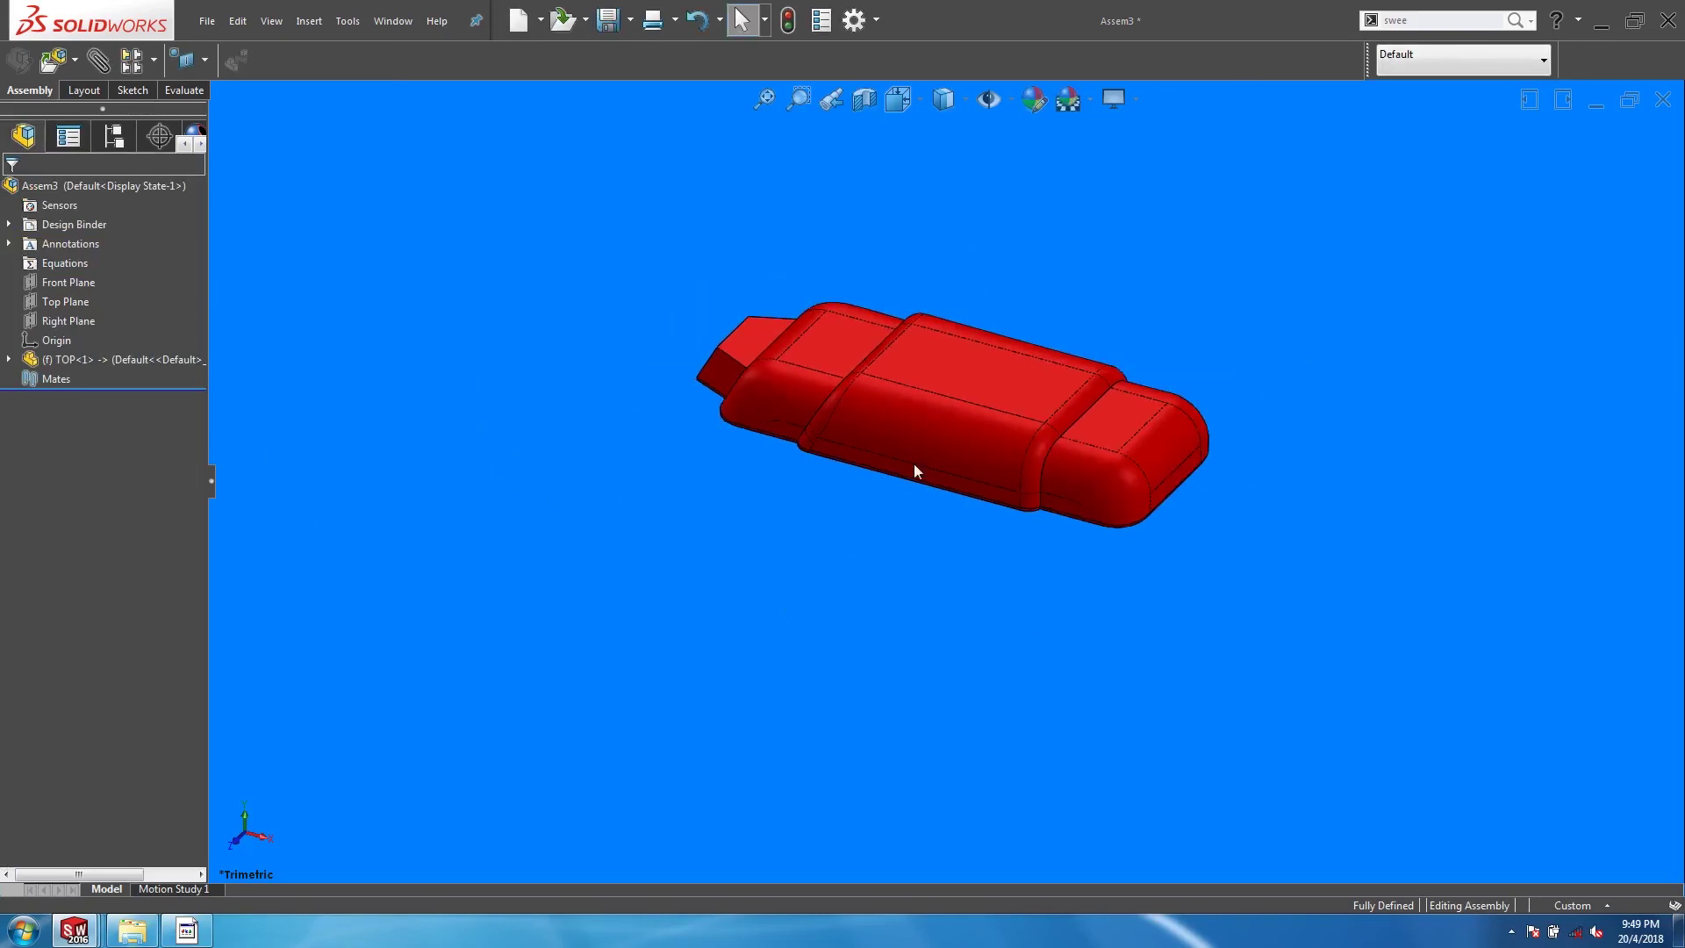
{"action": "mouse_move", "coordinate": [914, 466]}
{"action": "middle_mouse_down"}
{"action": "mouse_move", "coordinate": [1004, 350]}
{"action": "mouse_move", "coordinate": [1023, 384]}
{"action": "mouse_move", "coordinate": [974, 406]}
{"action": "mouse_move", "coordinate": [940, 377]}
{"action": "mouse_move", "coordinate": [988, 435]}
{"action": "mouse_move", "coordinate": [1041, 388]}
{"action": "mouse_move", "coordinate": [1083, 383]}
{"action": "mouse_move", "coordinate": [1106, 444]}
{"action": "mouse_move", "coordinate": [819, 428]}
{"action": "mouse_move", "coordinate": [841, 386]}
{"action": "middle_mouse_up"}
Step: Insert MAIN at the origin, then pick CORNER as the next component
{"action": "key", "text": "s"}
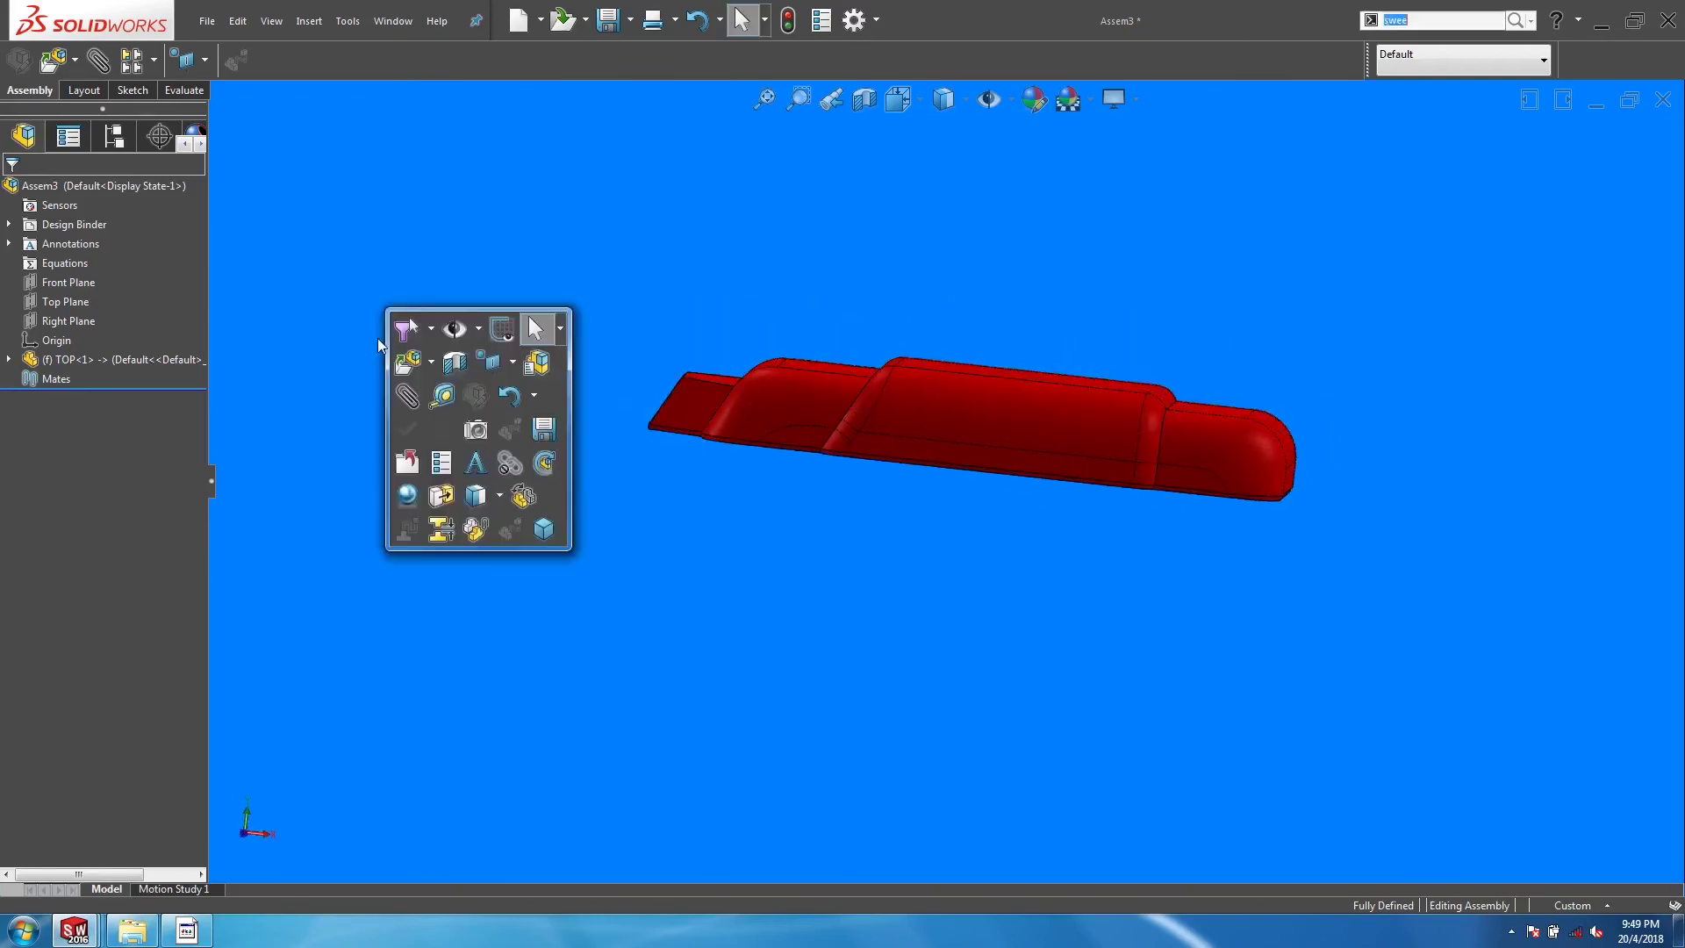
{"action": "left_click", "coordinate": [404, 362]}
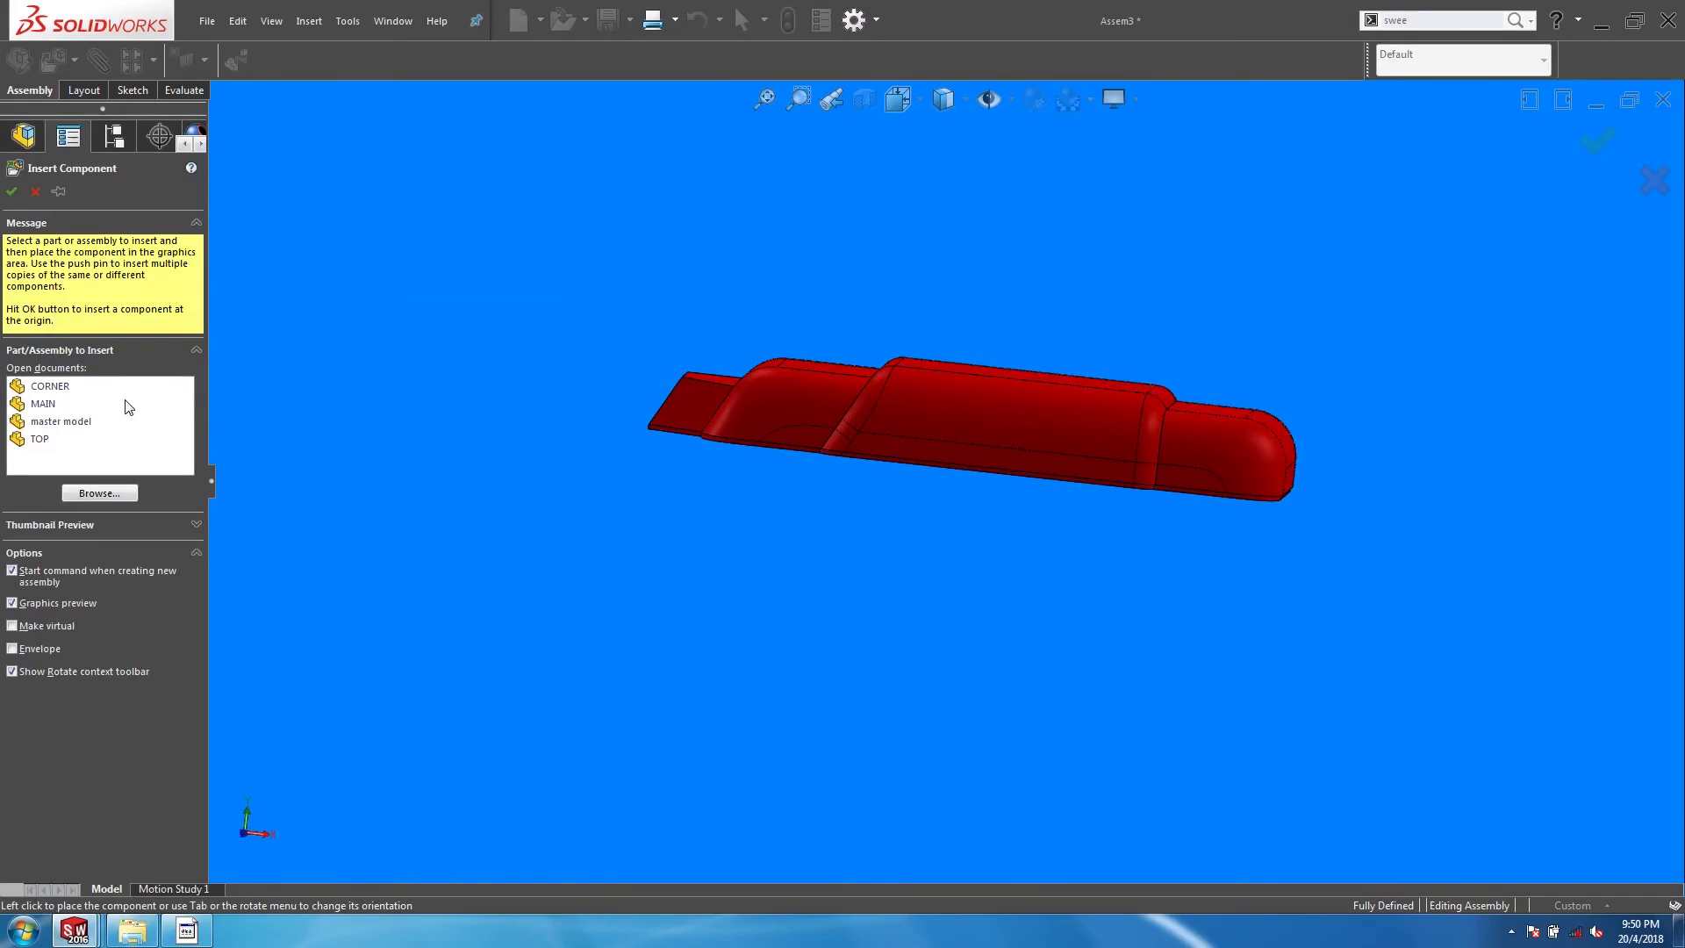
{"action": "left_click", "coordinate": [37, 405]}
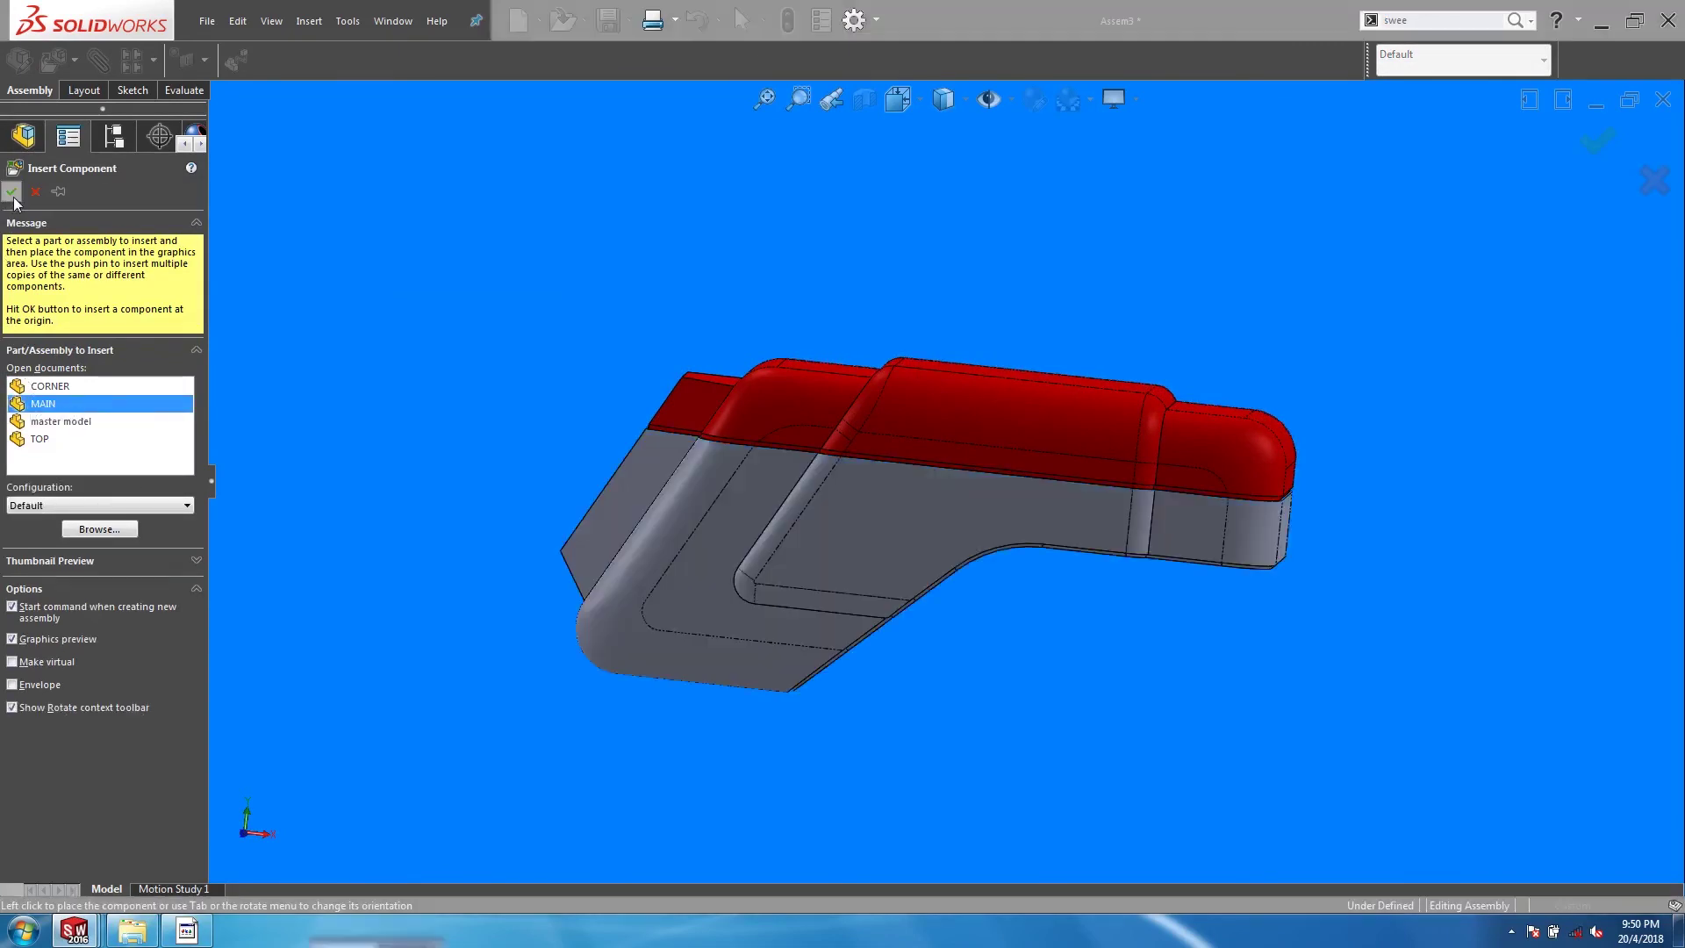
{"action": "left_click", "coordinate": [14, 197]}
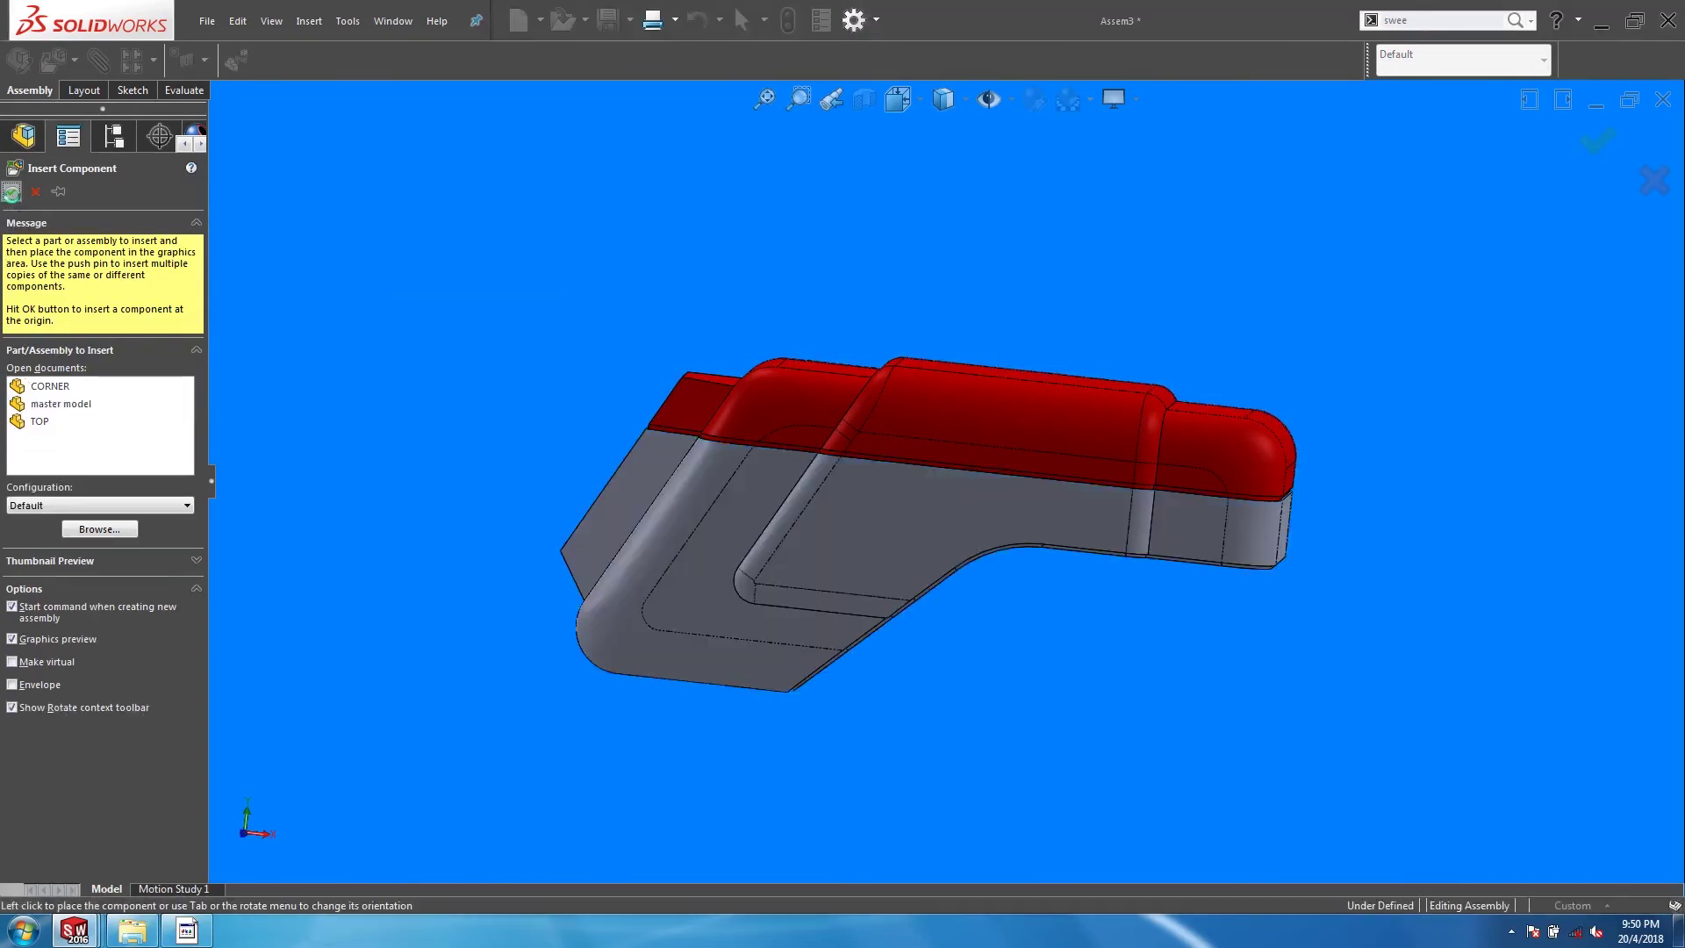
{"action": "key", "text": "s"}
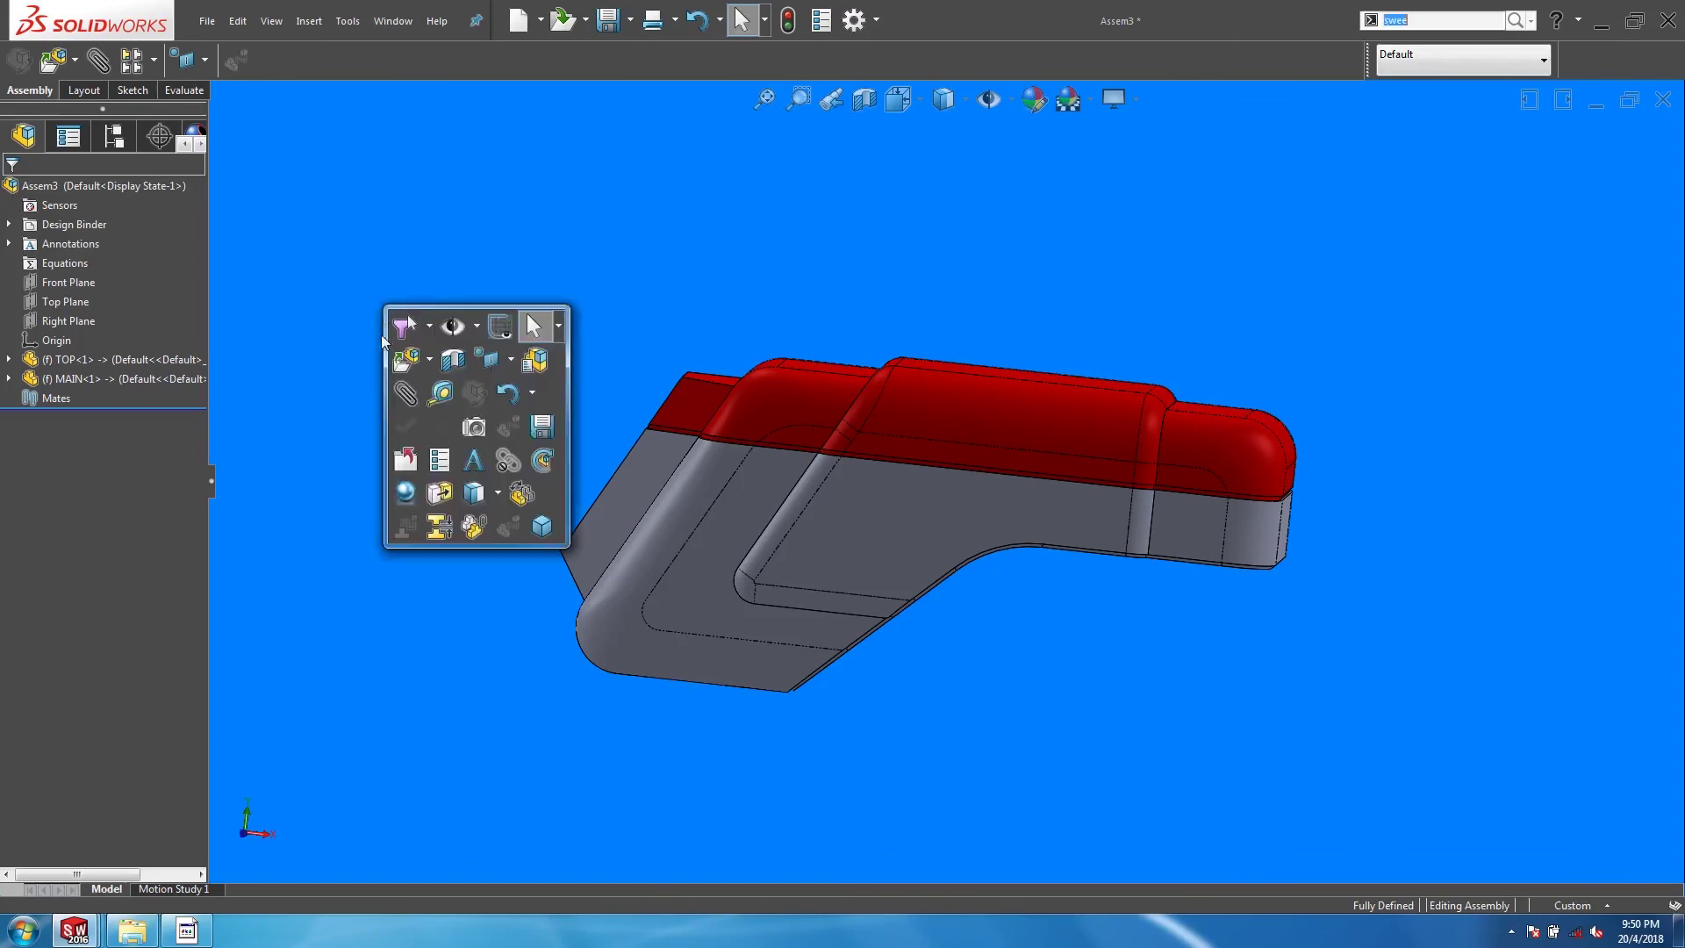
{"action": "left_click", "coordinate": [402, 360]}
{"action": "left_click", "coordinate": [50, 386]}
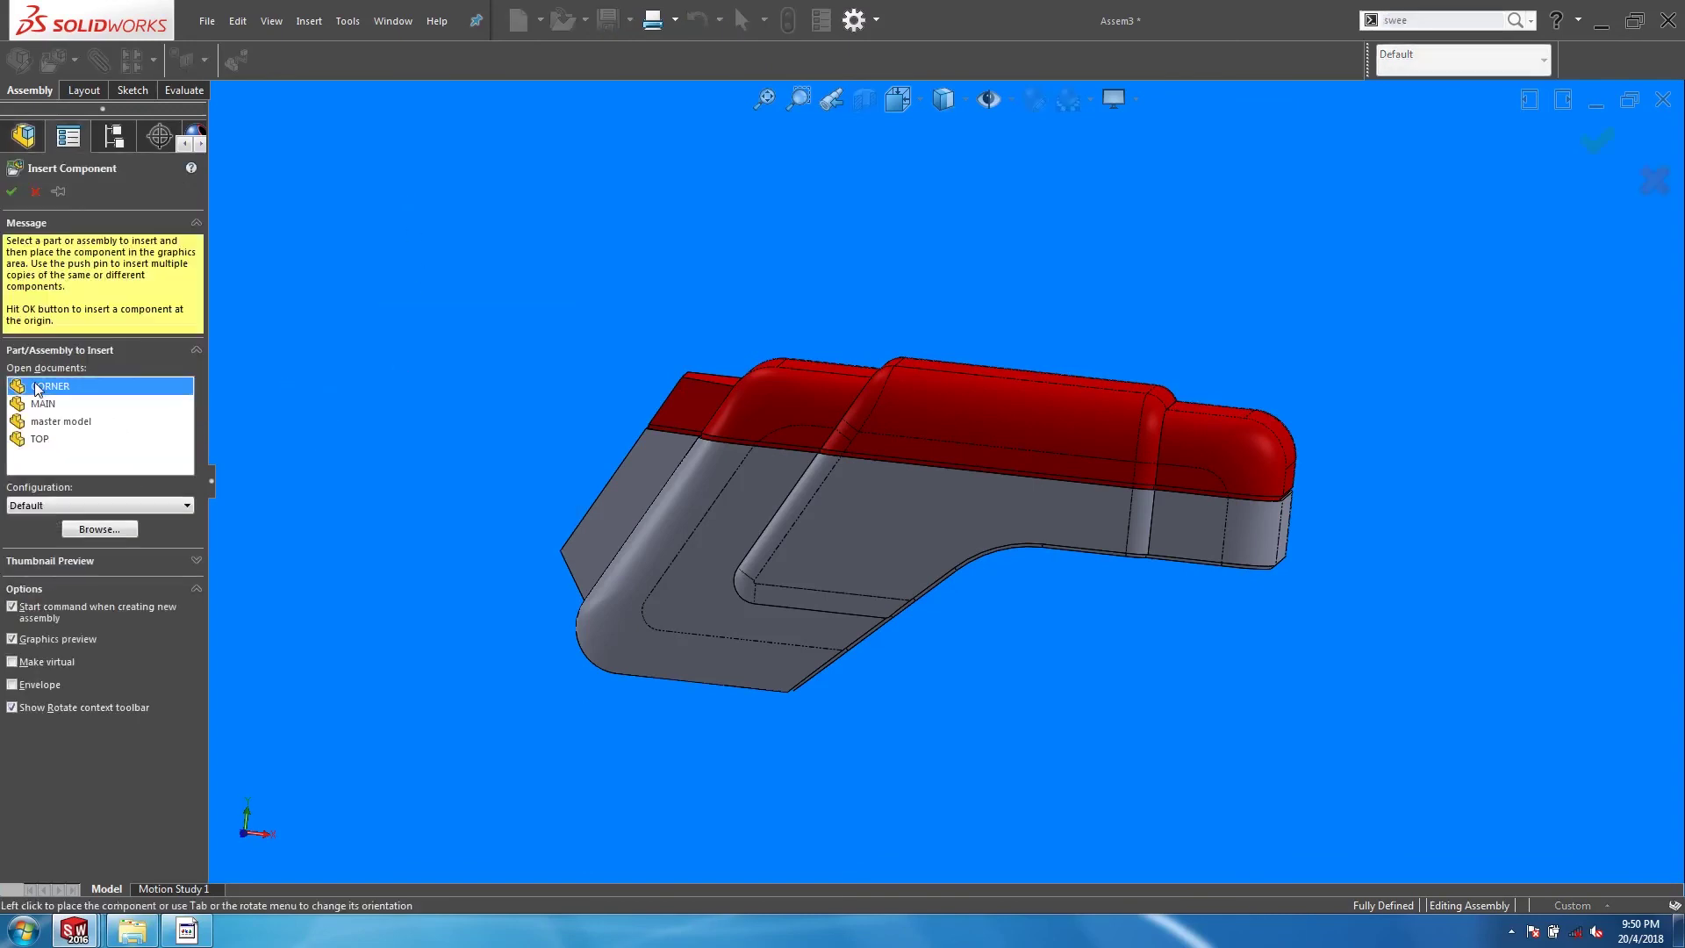